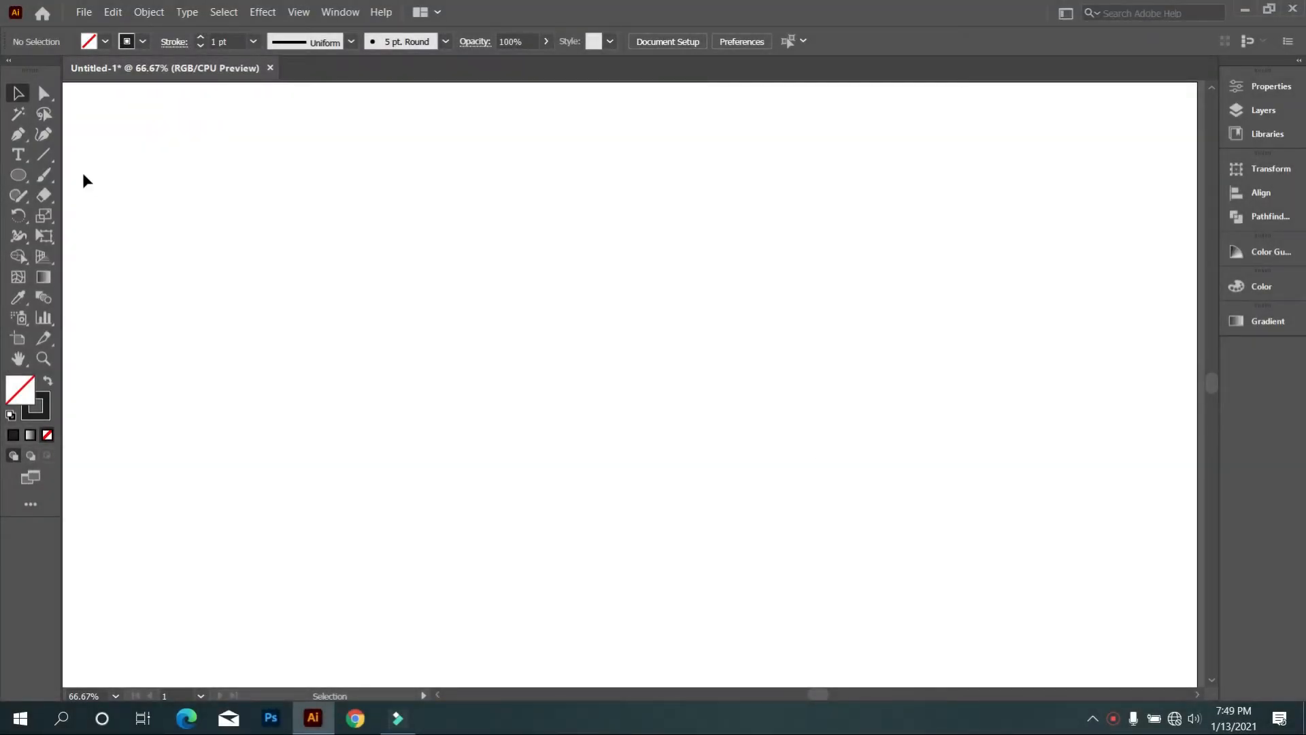
- Draw a straight vertical line near the middle of the canvas with the Line Segment tool
left_click(44, 154)
left_click_drag(760, 218, 760, 539)
left_click(17, 97)
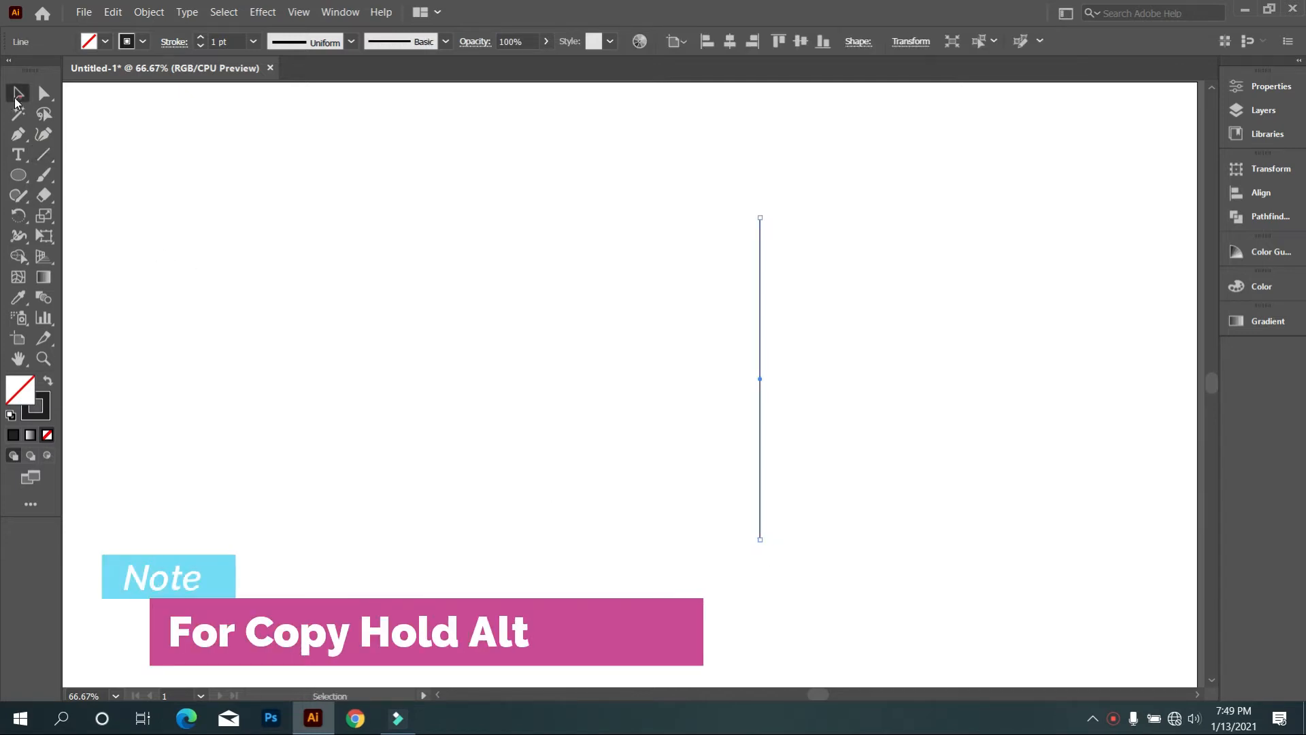
- Copy the vertical line a short distance sideways and repeat the copy to build an evenly spaced row of twelve lines
left_click_drag(760, 451, 738, 452)
key("ctrl+d")
key("ctrl+d")
key("ctrl+d")
key("ctrl+d")
key("ctrl+d")
key("ctrl+d")
key("ctrl+d")
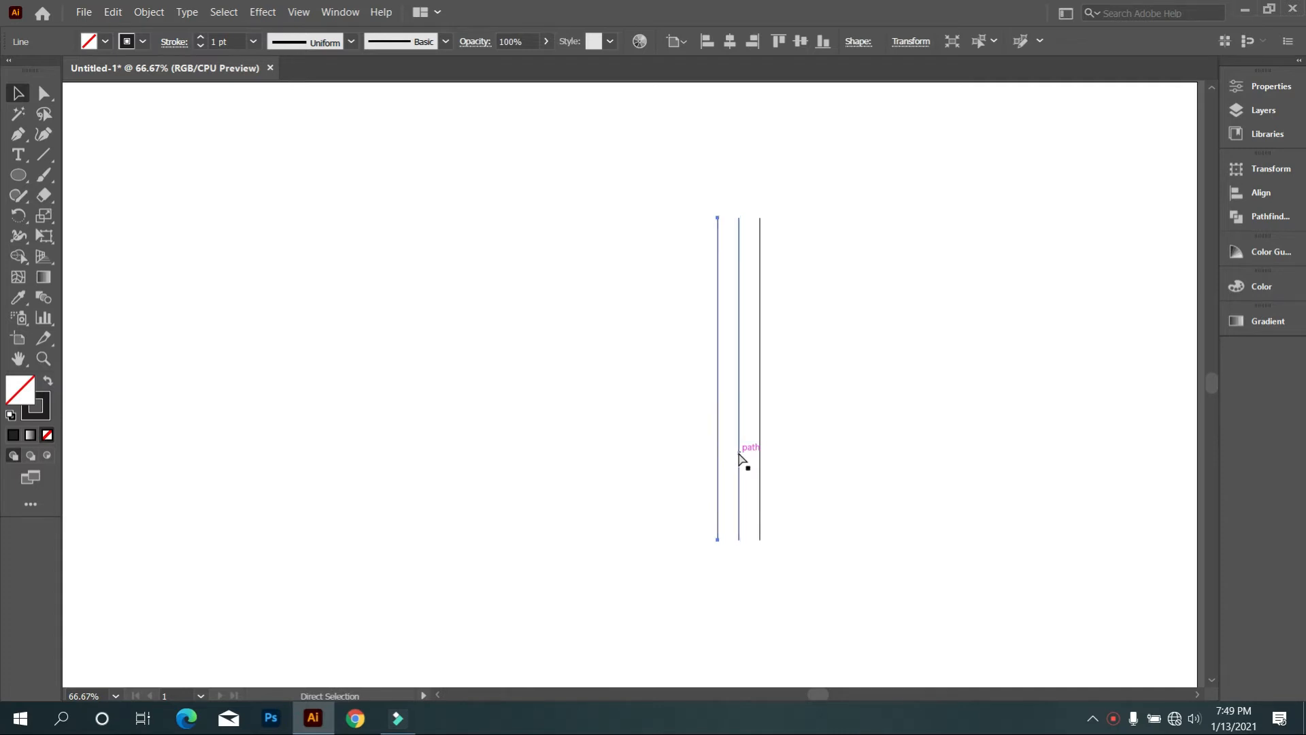
key("ctrl+d")
key("ctrl+d")
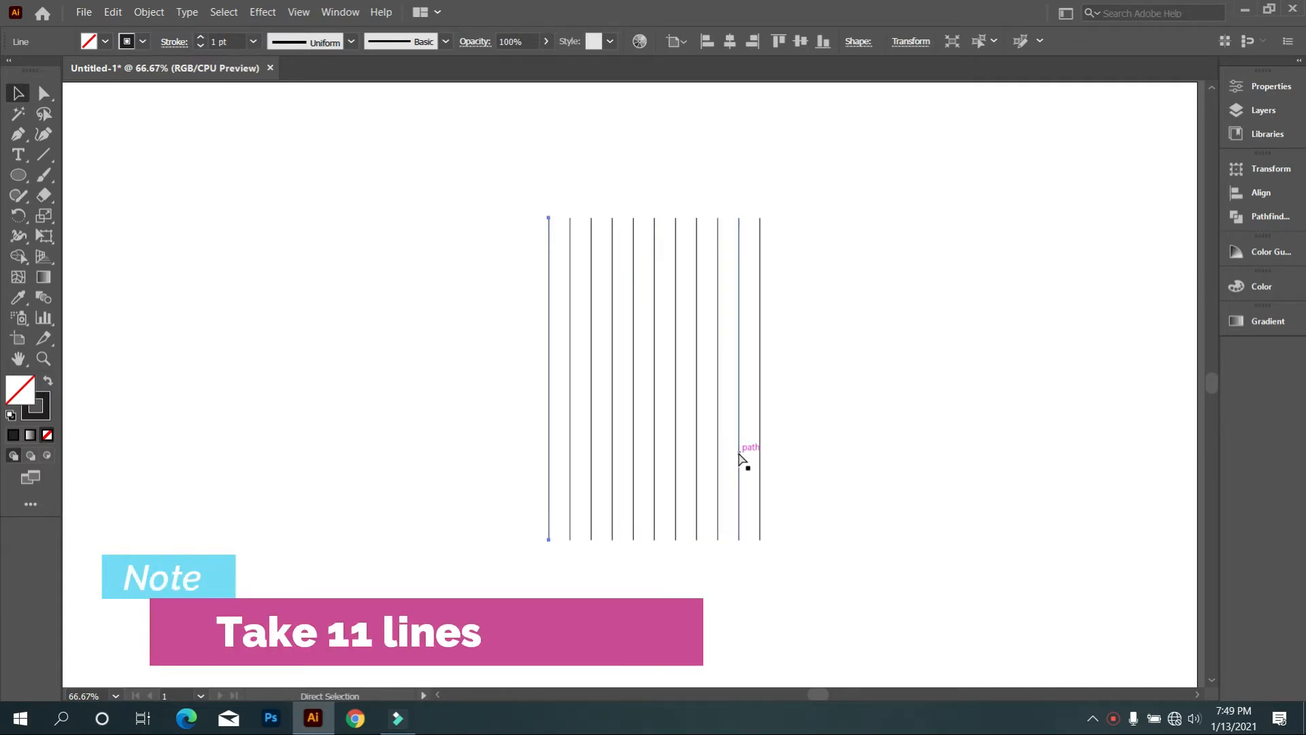
left_click_drag(353, 365, 913, 541)
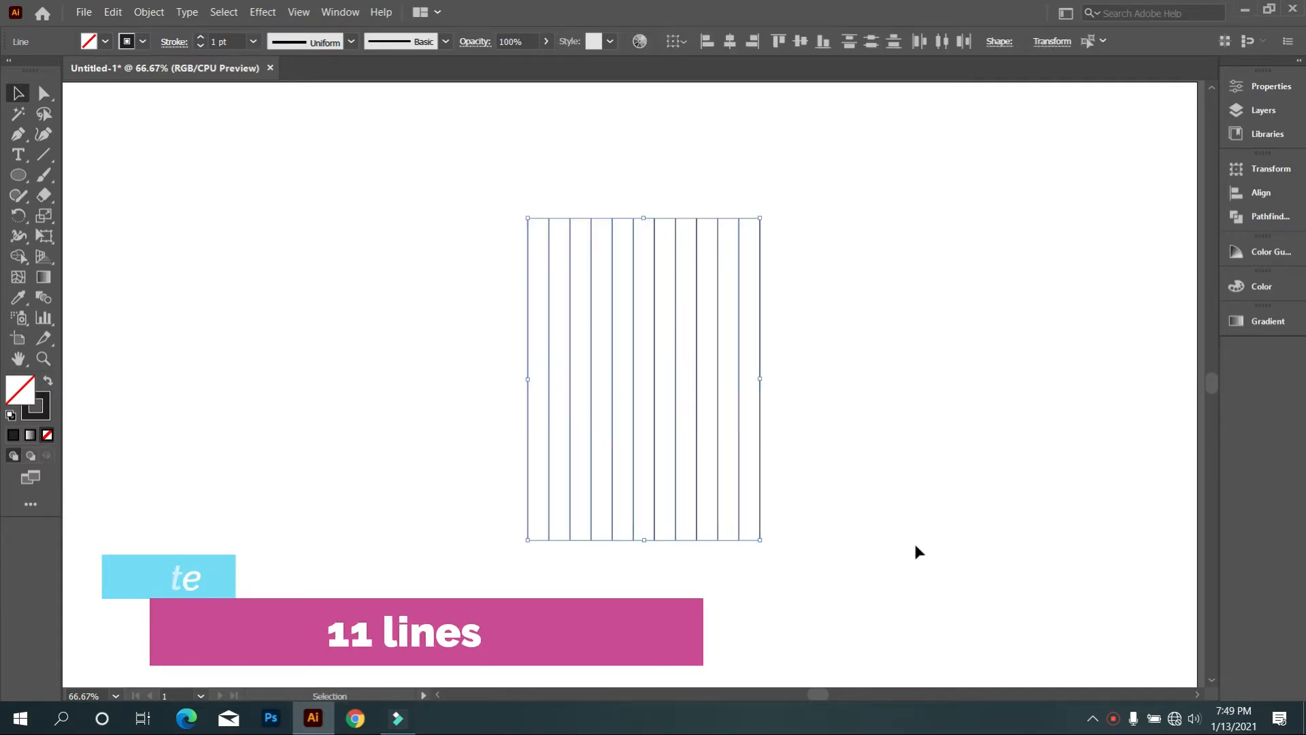
left_click(886, 204)
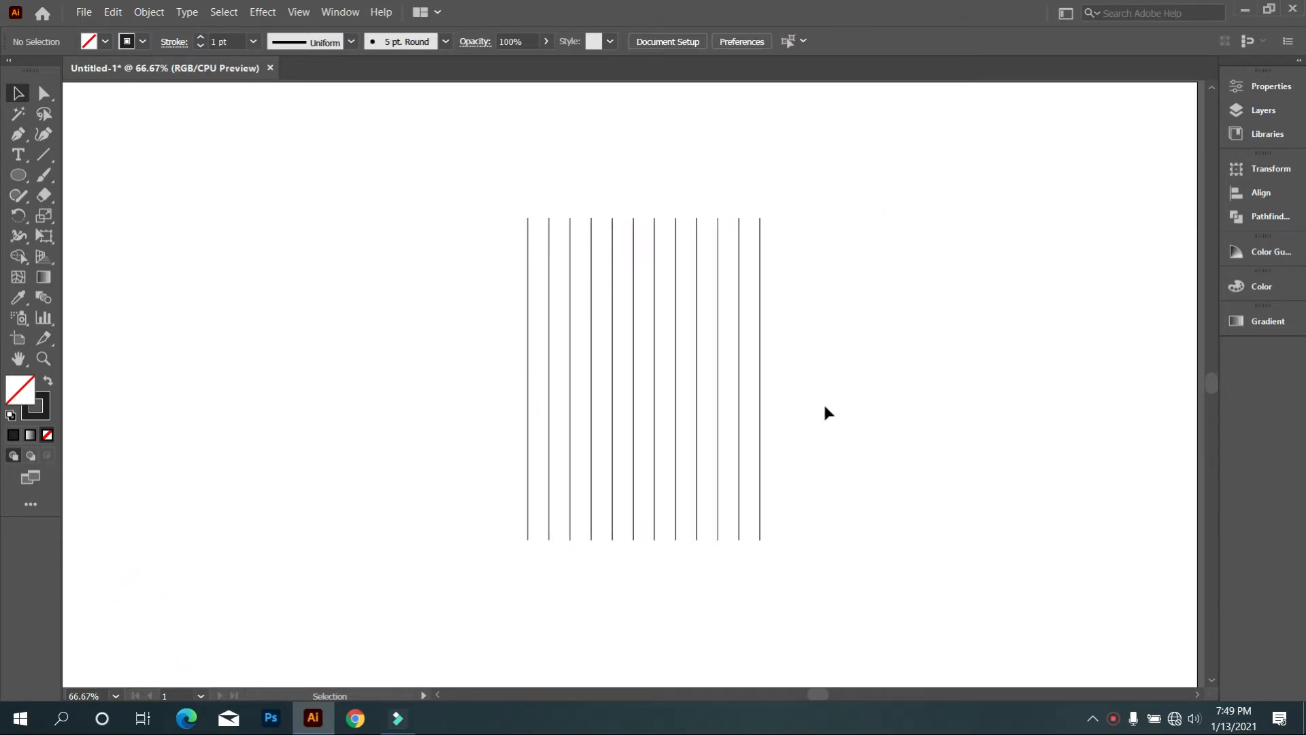
- Draw an equilateral triangle with the Polygon tool and move it onto the lines with its base corner on the leftmost line
left_click_drag(20, 183, 91, 230)
left_click_drag(263, 256, 323, 289)
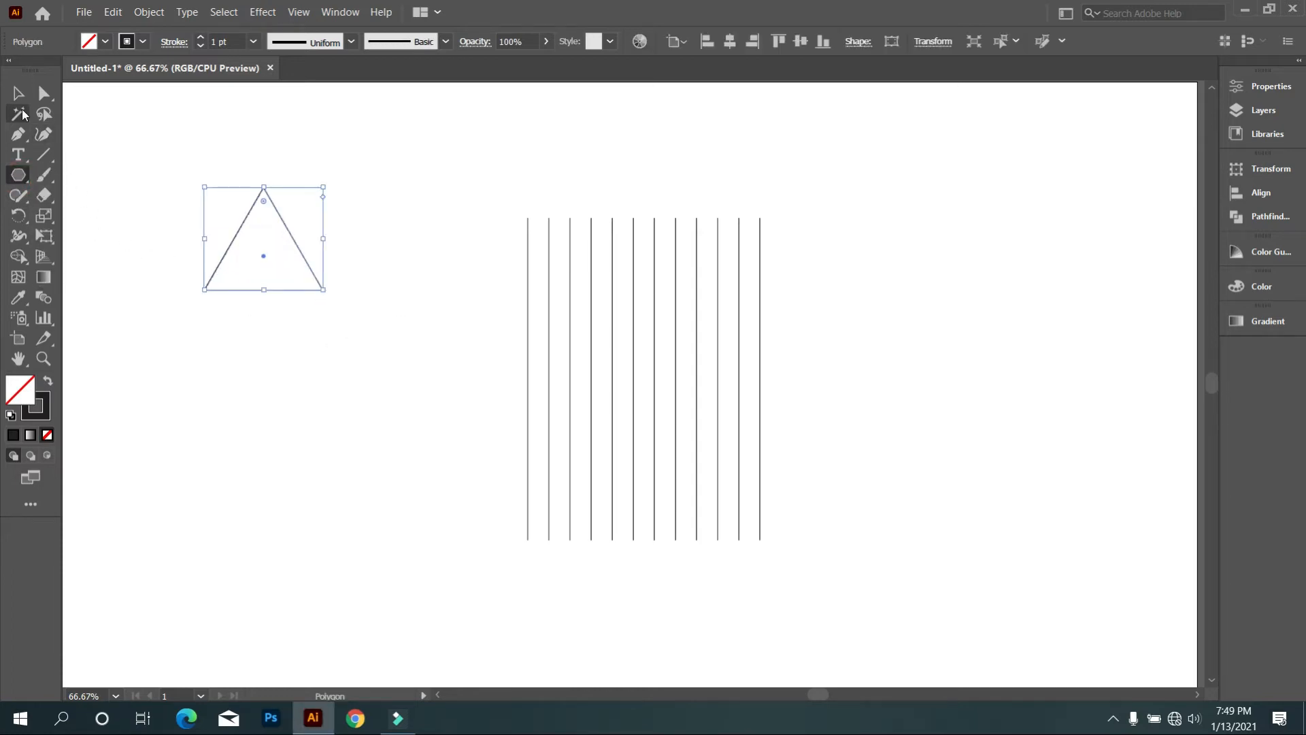
left_click(18, 93)
left_click_drag(261, 258, 581, 353)
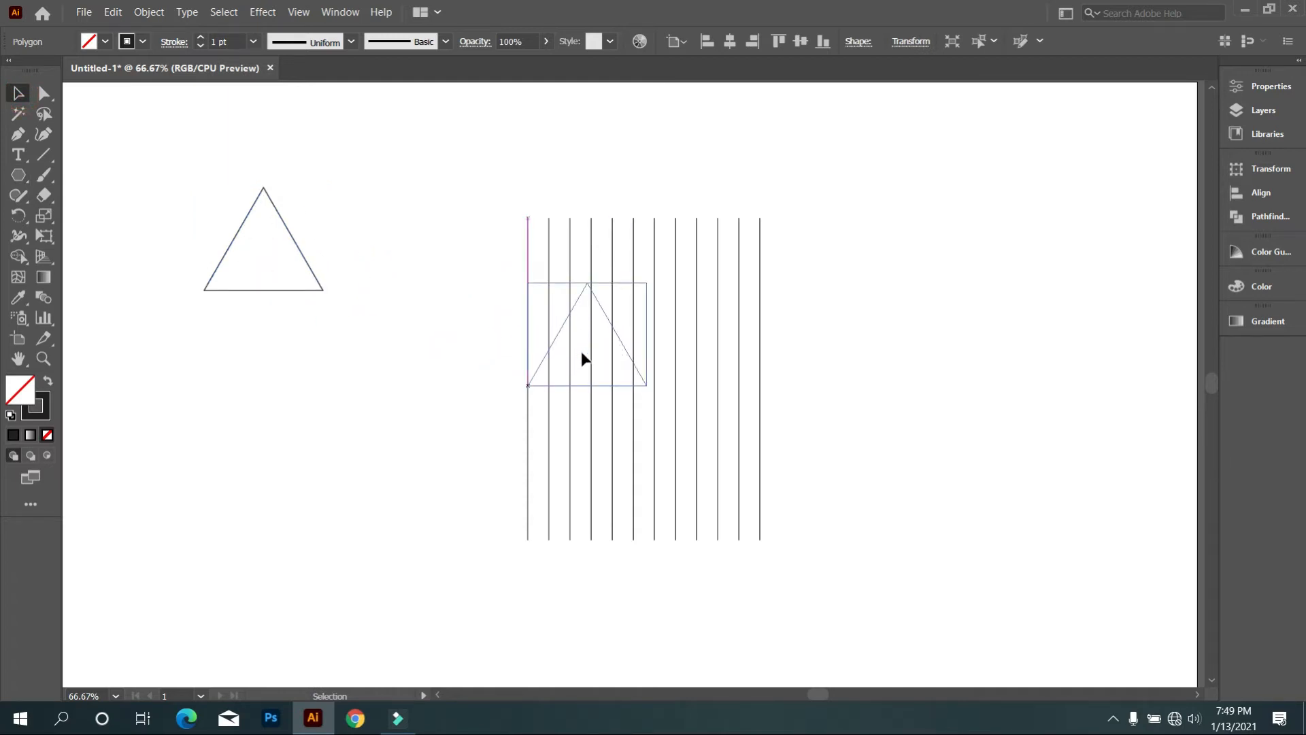
- Scale the triangle to span the full width of the line row and align it vertically centred with the lines
scroll(636, 351, "up", 2)
left_click_drag(668, 319, 914, 409)
scroll(913, 409, "down", 2)
left_click(956, 475)
left_click_drag(956, 474, 732, 281)
left_click(801, 42)
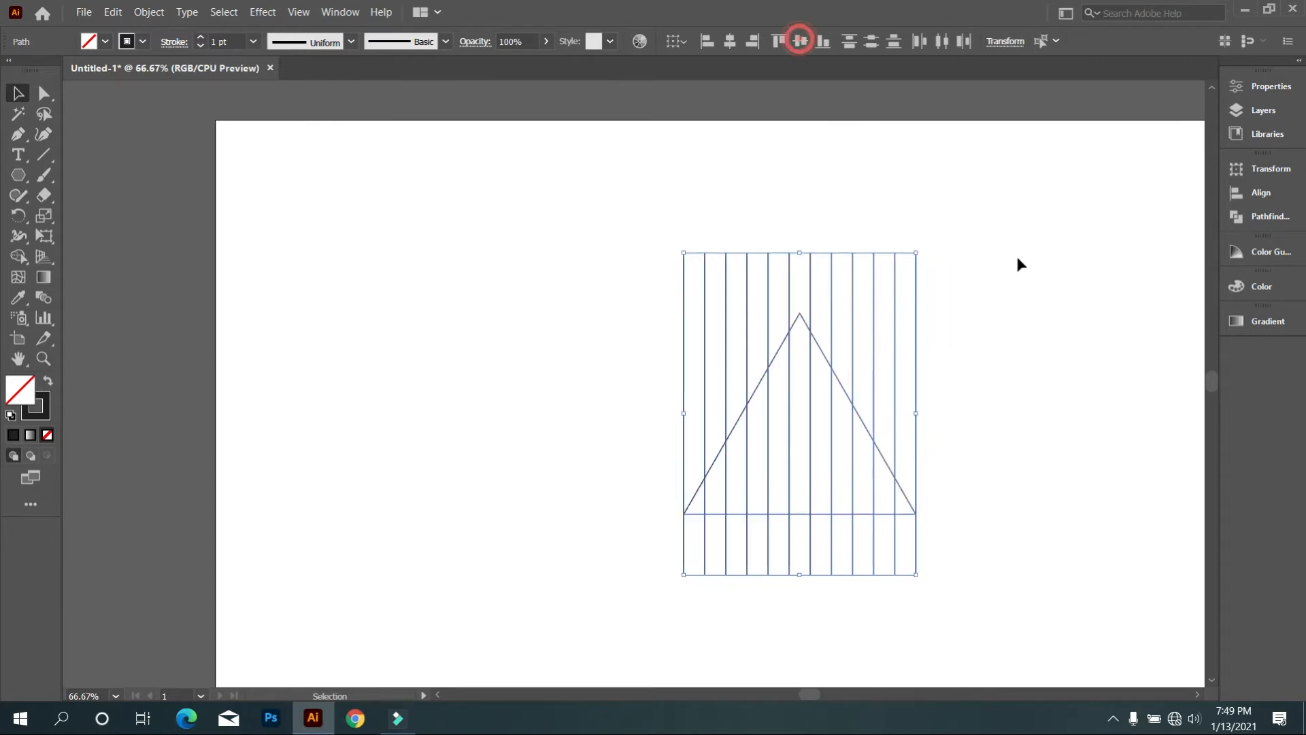
left_click(1027, 271)
- Group all the vertical lines without including the triangle
left_click_drag(1055, 370, 882, 307)
left_click_drag(943, 507, 356, 521)
key("ctrl+g")
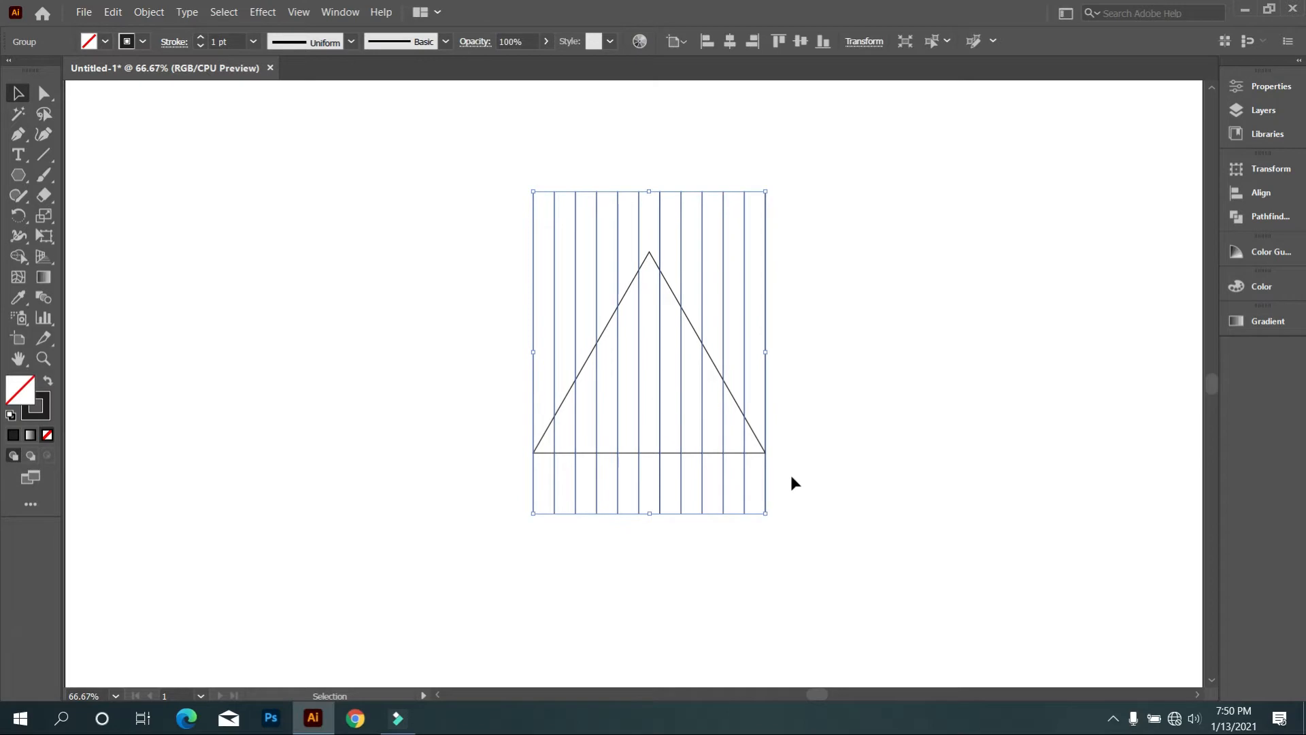
- Create a reflected copy of the line group with the reflection axis at an angle of 15°
right_click(824, 257)
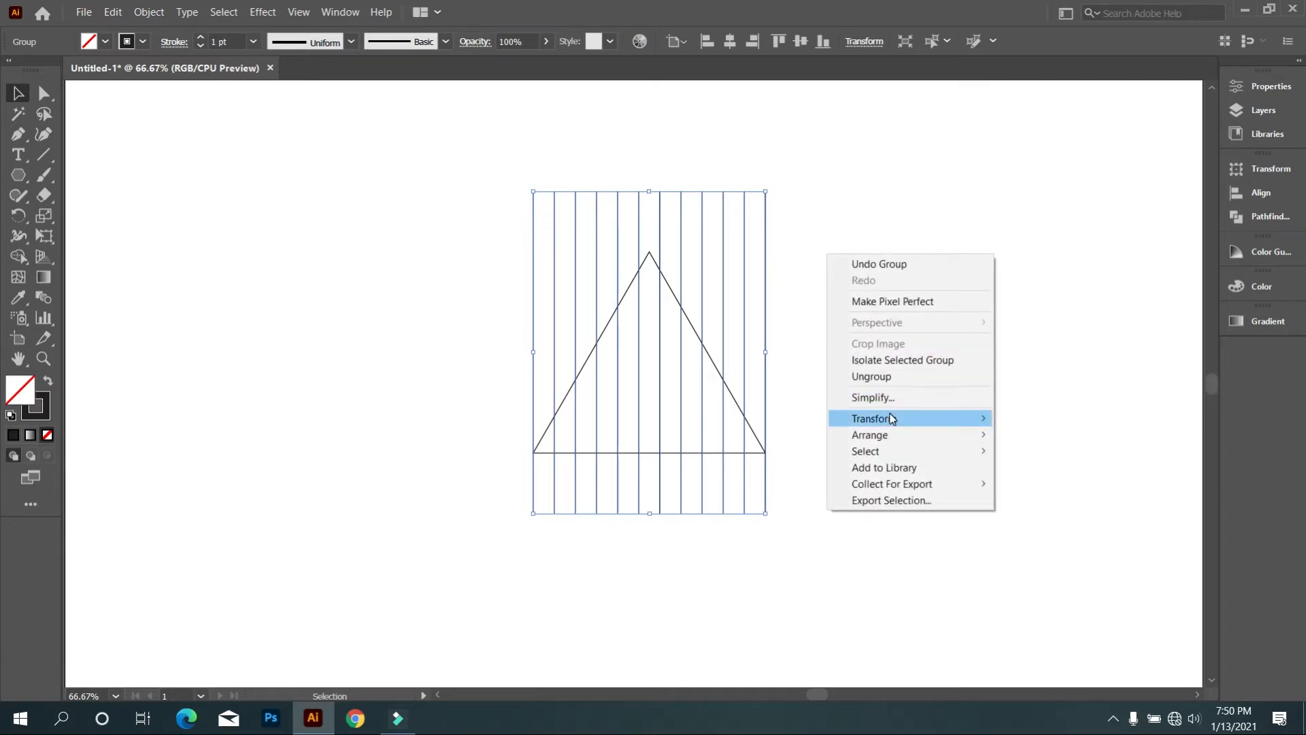
mouse_move(893, 418)
left_click(1021, 473)
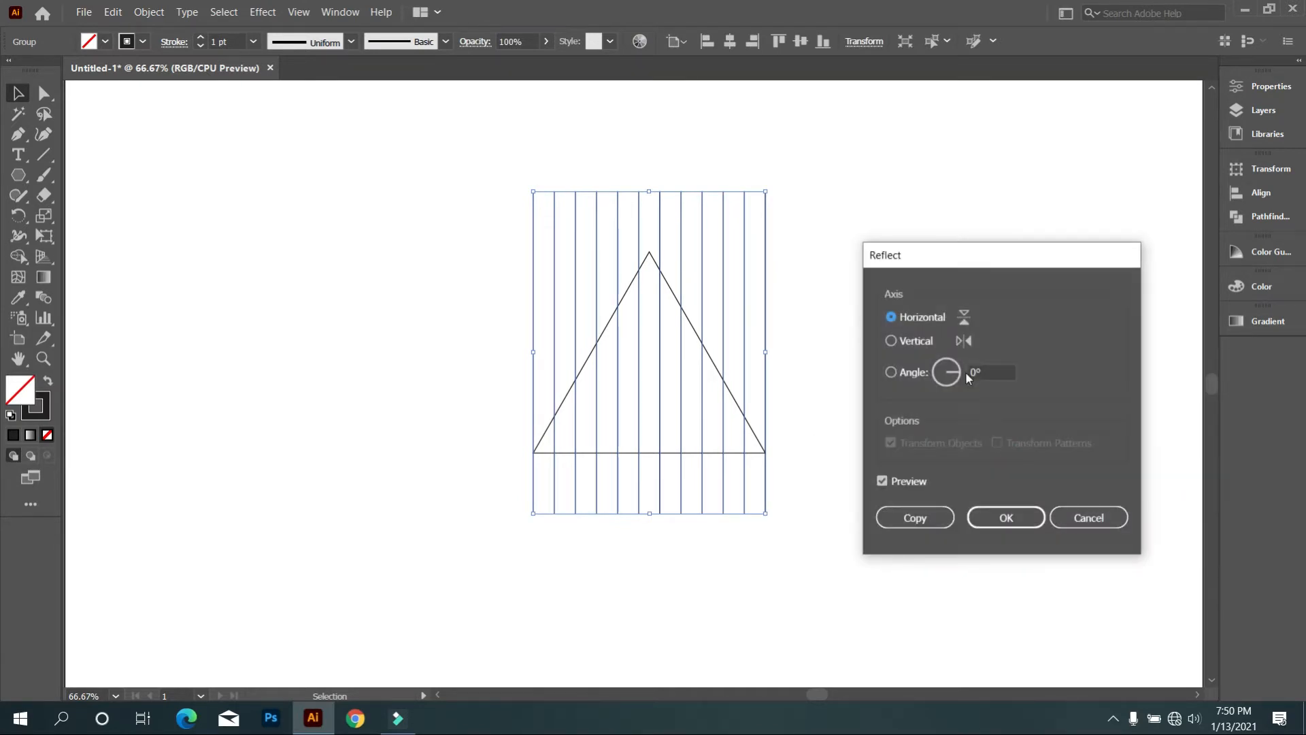
left_click(988, 373)
scroll(991, 373, "up", 15)
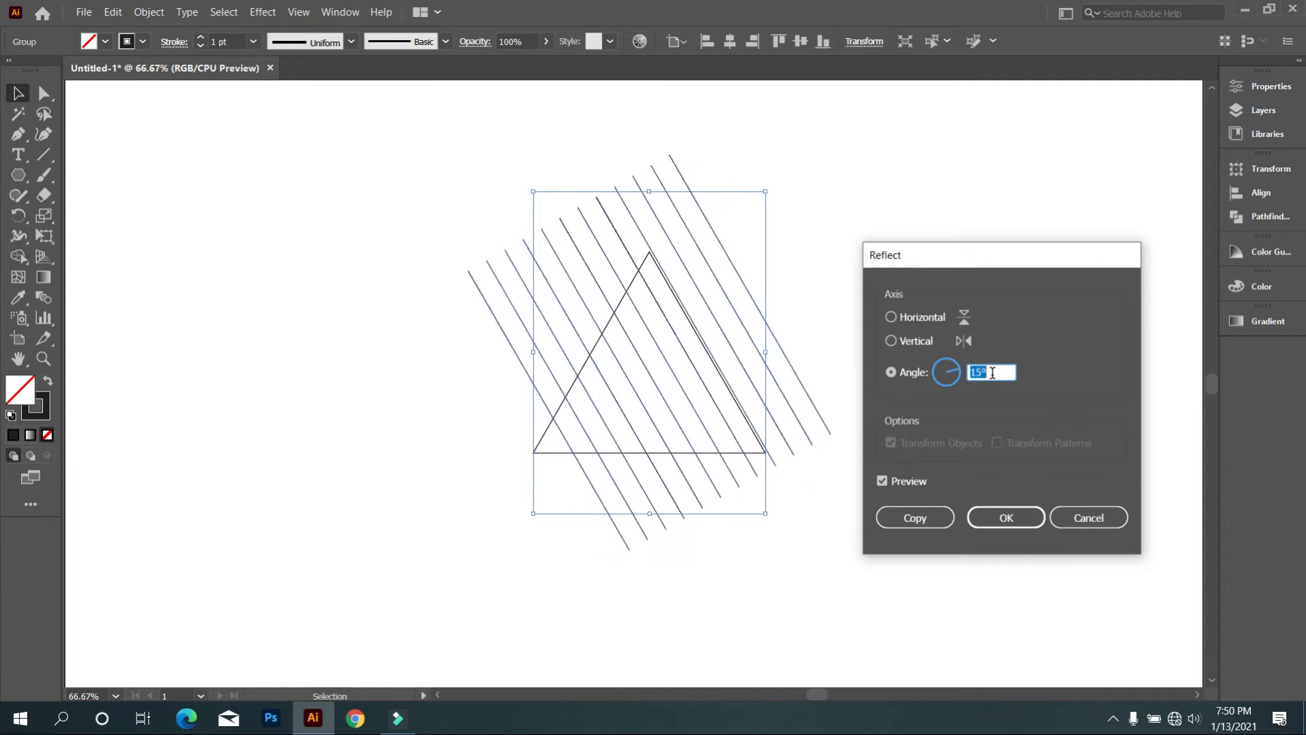
left_click(919, 518)
- Create another reflected copy of the slanted line group across the horizontal axis
right_click(776, 211)
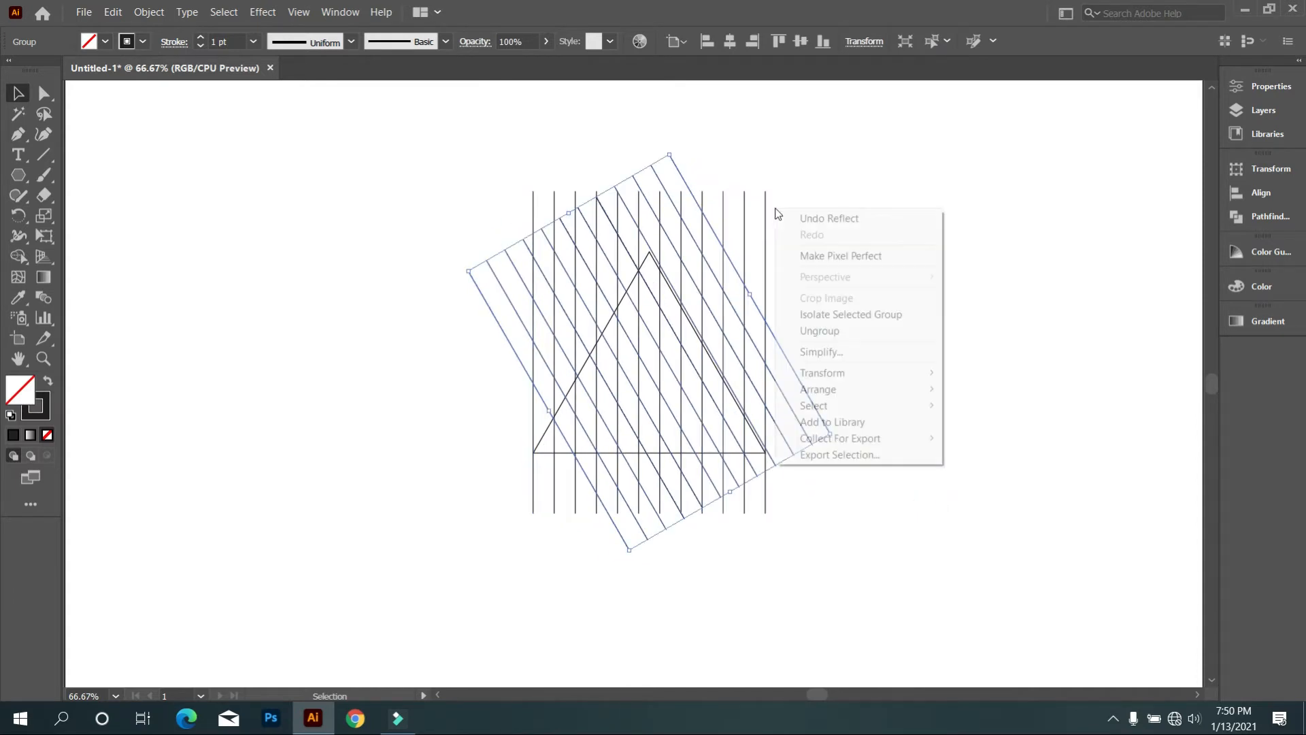
mouse_move(858, 384)
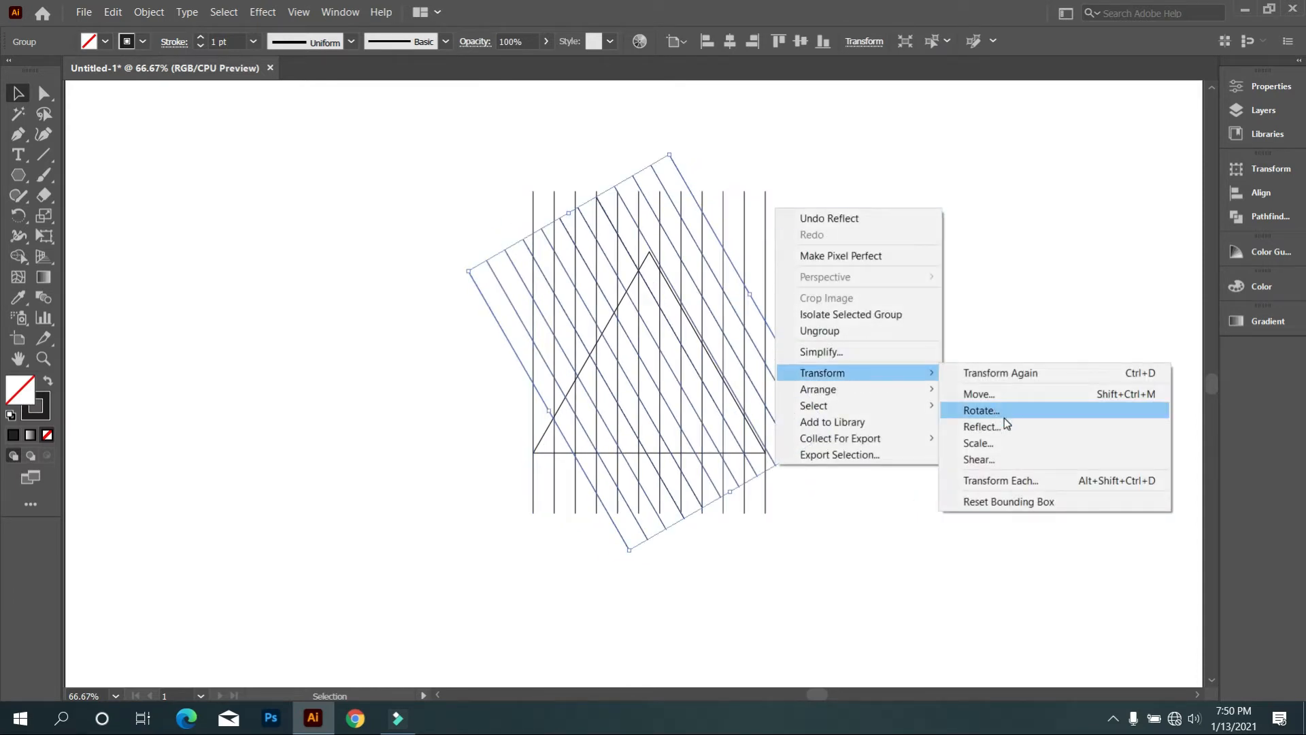
left_click(1006, 422)
left_click(897, 318)
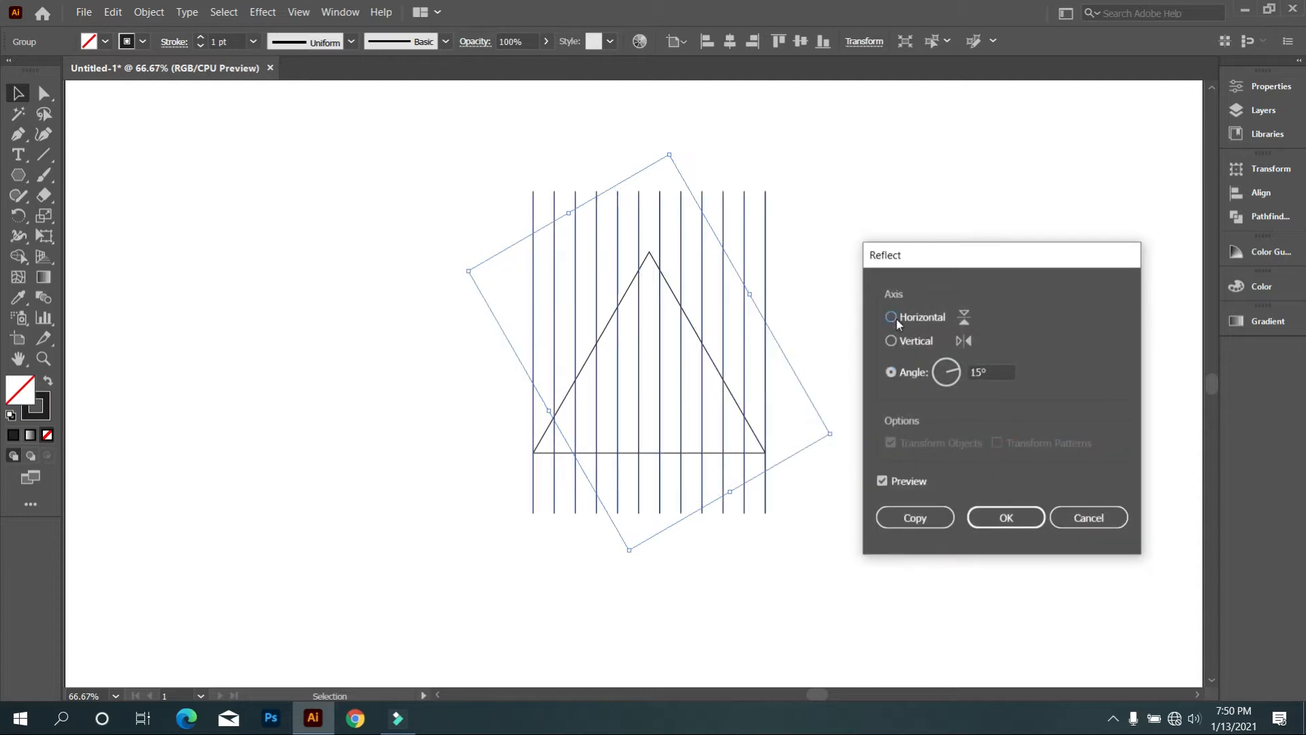
left_click(926, 521)
- Rotate the original vertical line group so that its lines run horizontally
left_click_drag(922, 551, 753, 504)
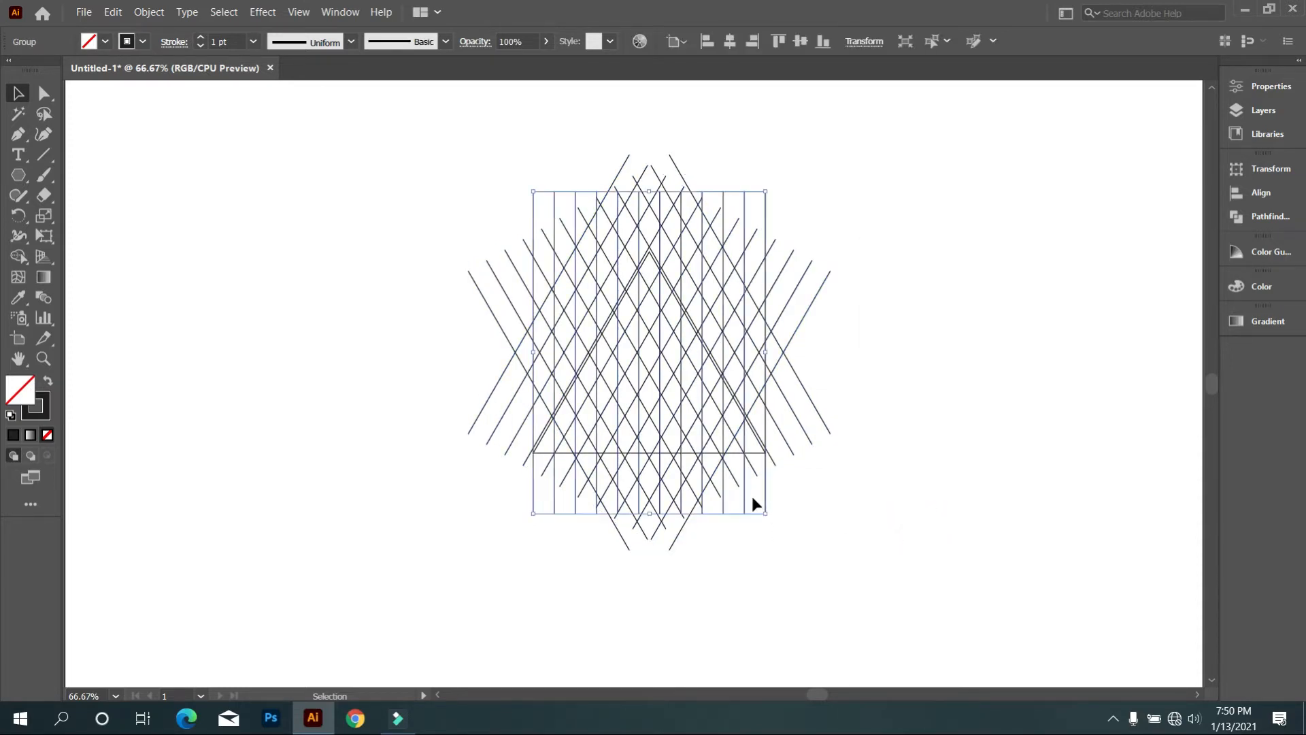
left_click(856, 42)
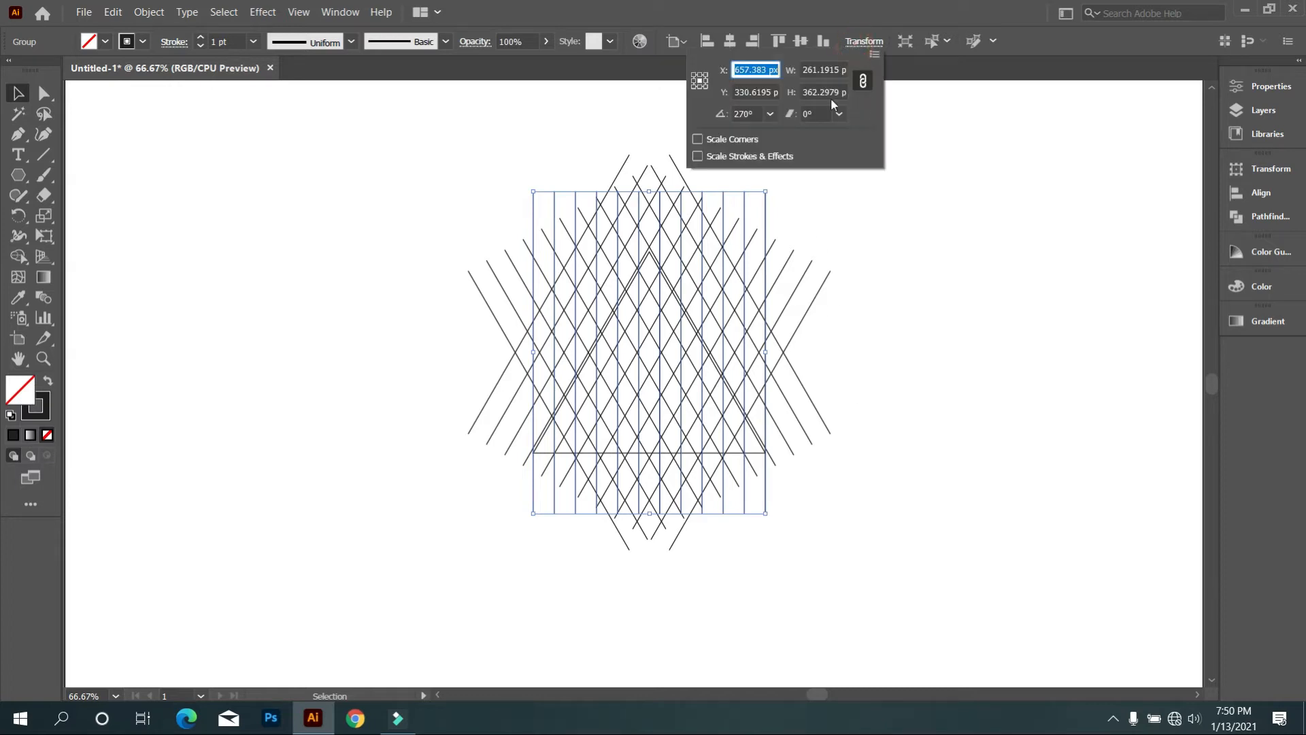
left_click(771, 114)
left_click(790, 134)
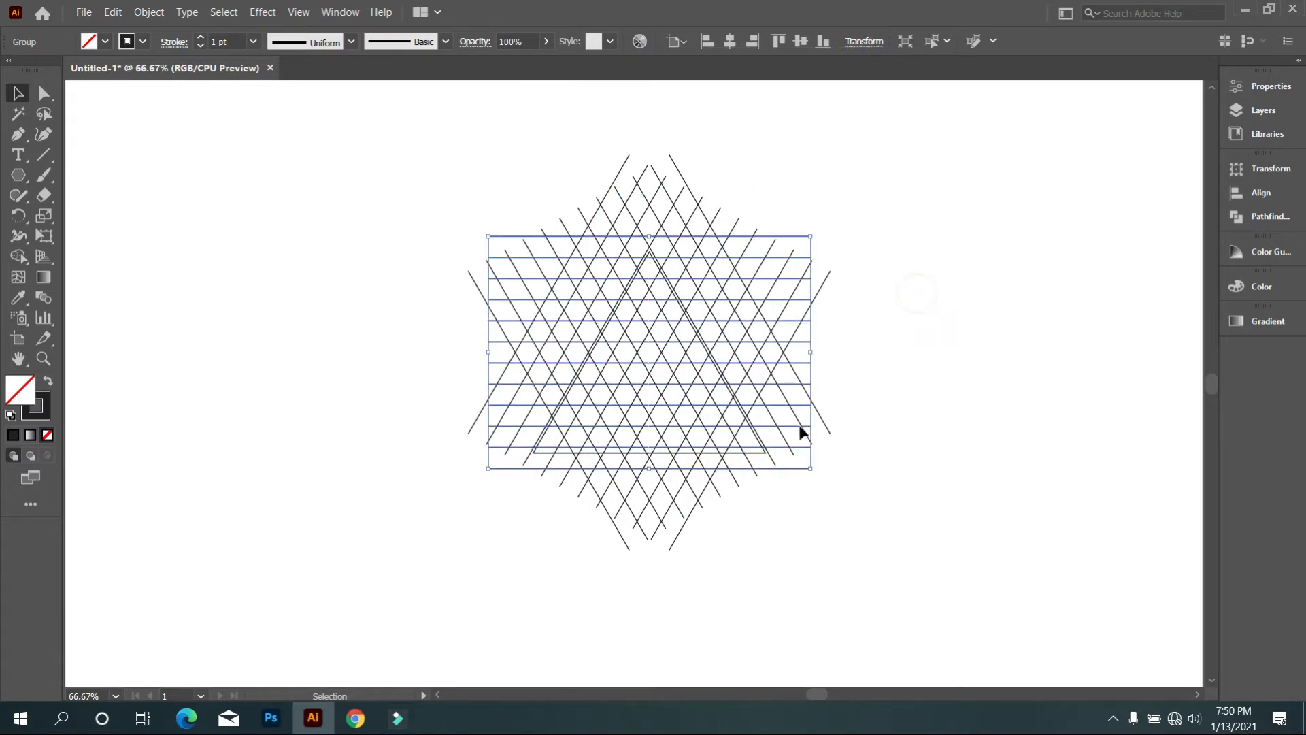
- Delete the guide triangle from the middle of the line grid
scroll(755, 414, "up", 3)
scroll(636, 370, "down", 3)
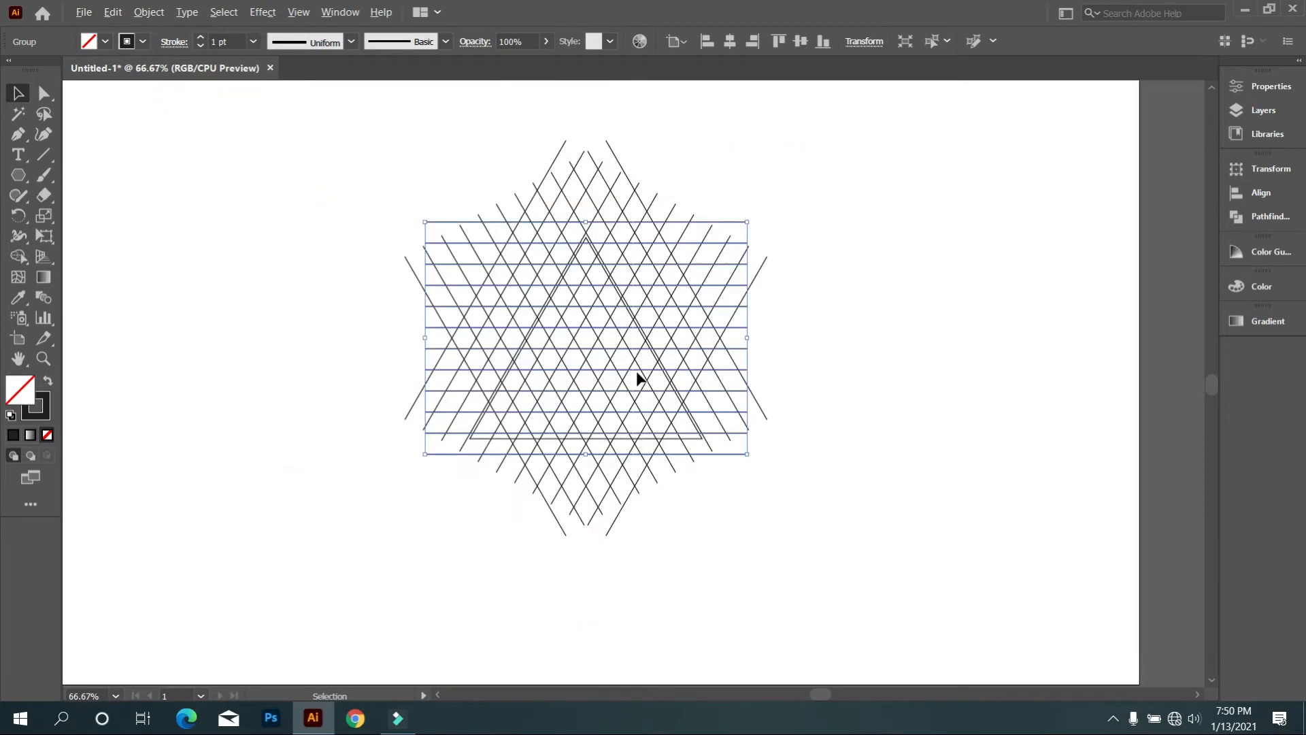
scroll(595, 339, "up", 1)
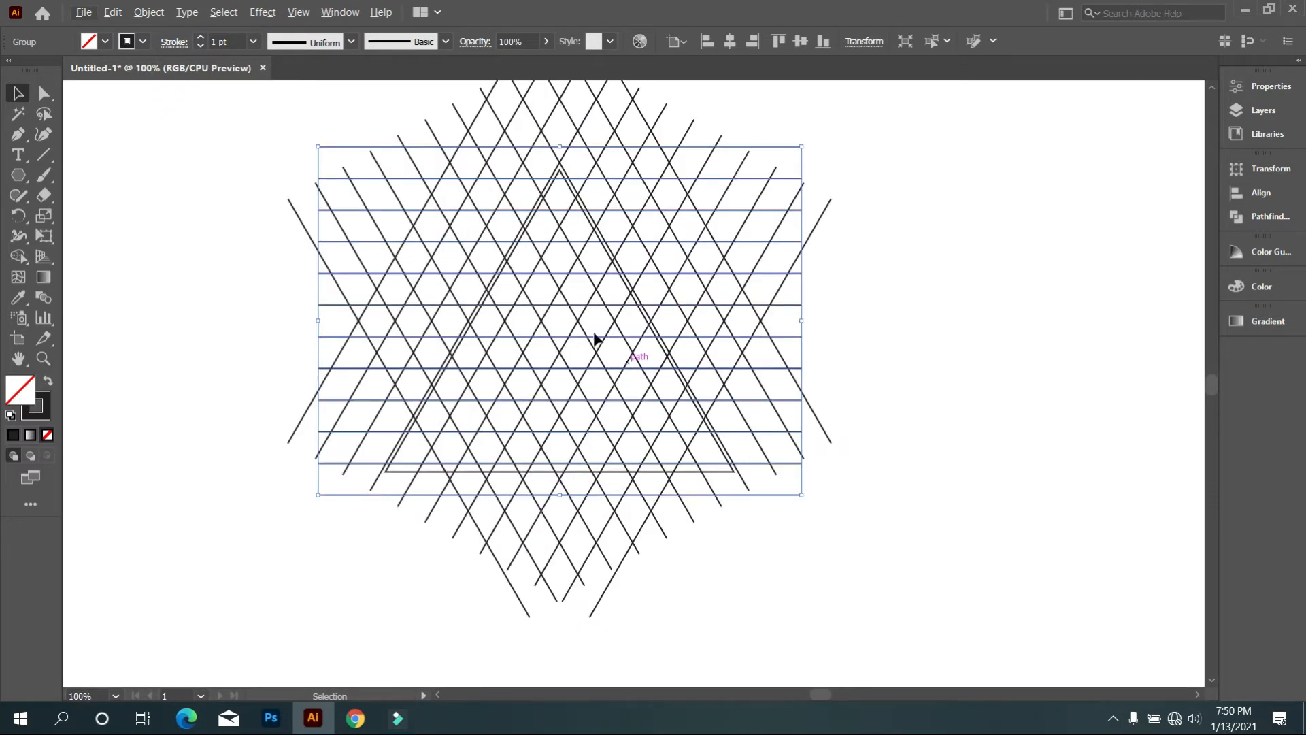
left_click(514, 248)
key("Delete")
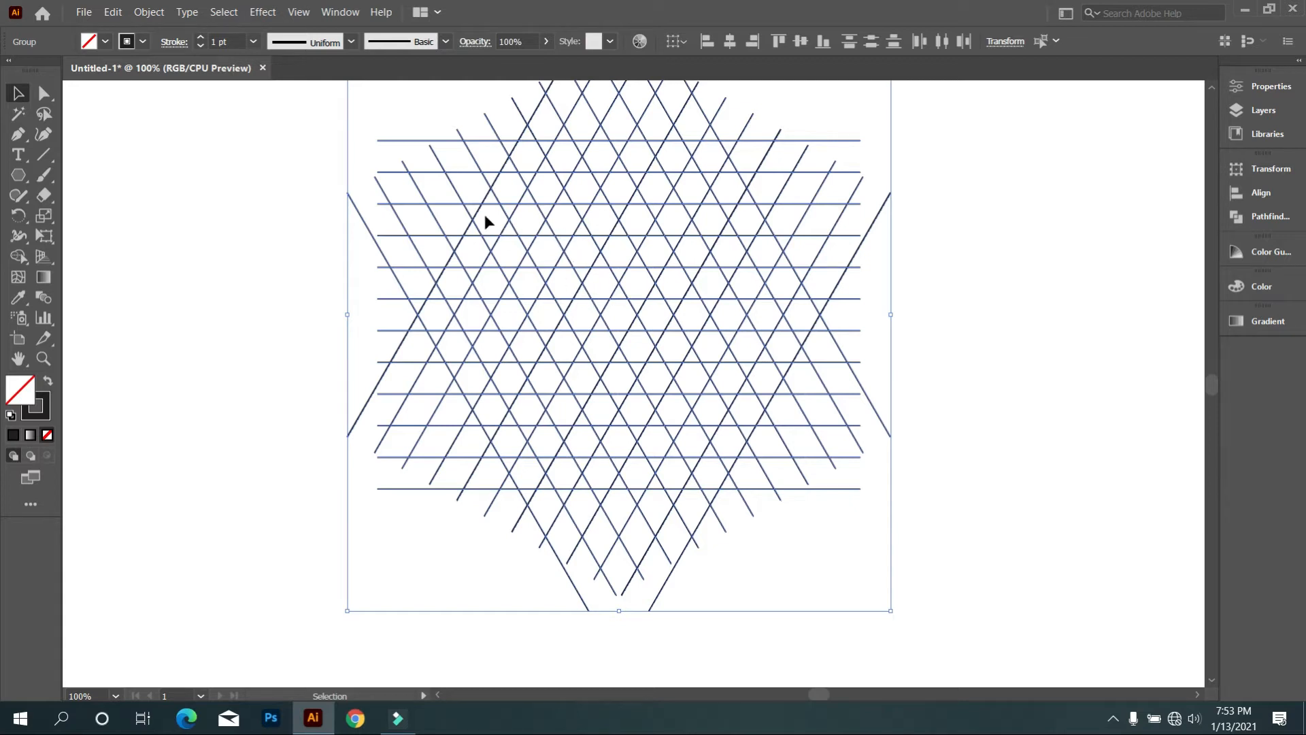
- Merge a long diagonal strip of grid cells with the Shape Builder as the R's stem, using a black fill without stroke
left_click(18, 265)
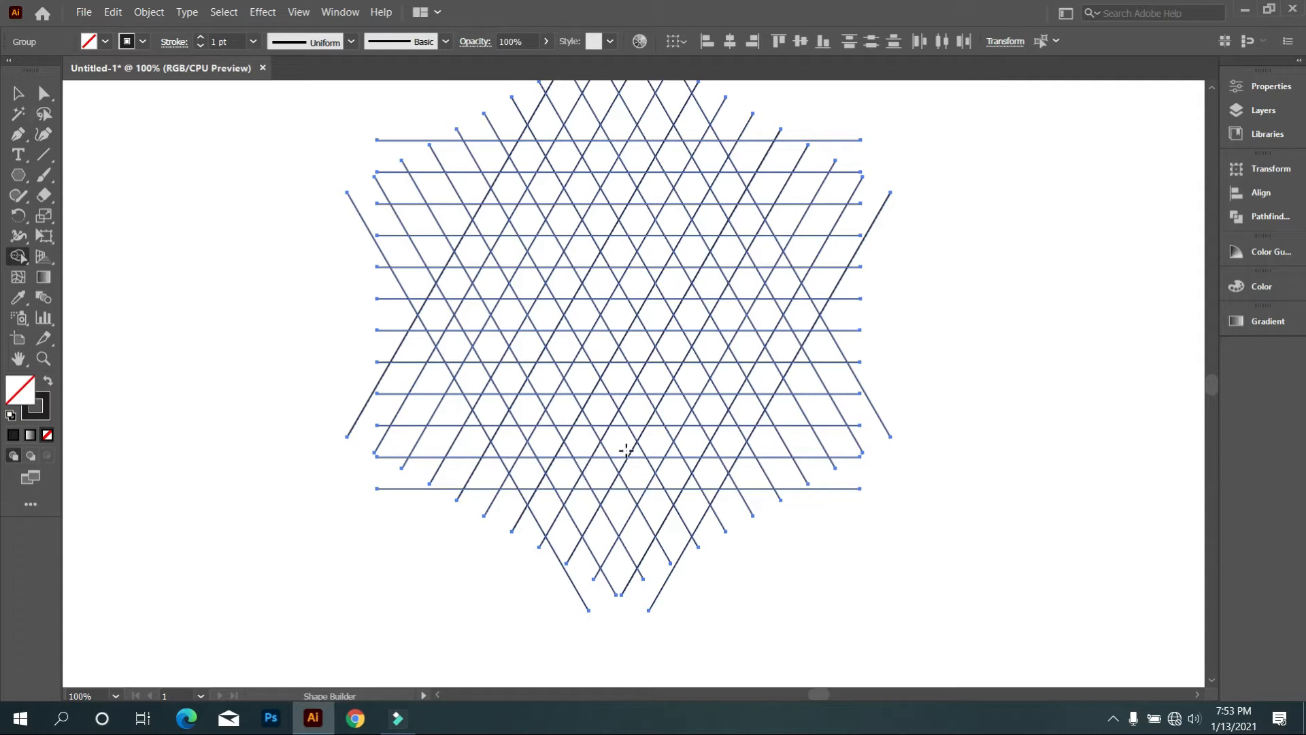
left_click_drag(450, 218, 605, 485)
left_click(445, 212, "alt")
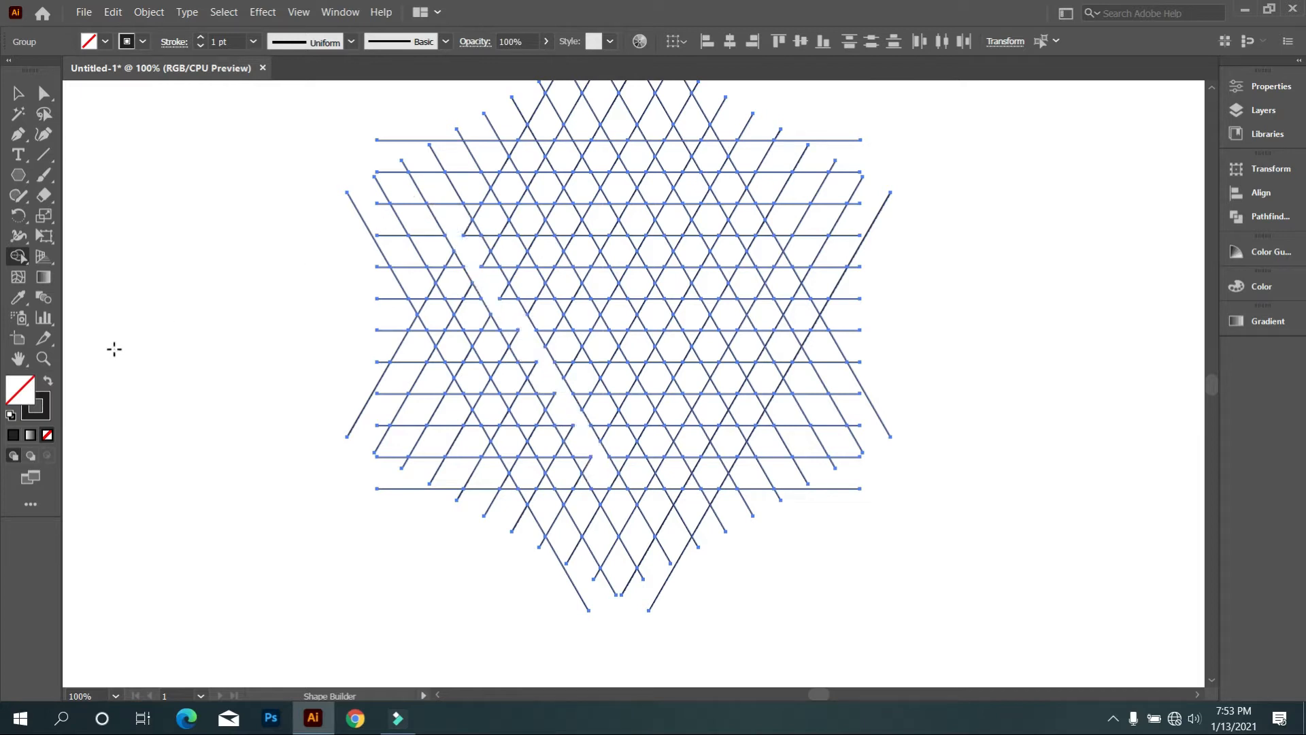
left_click(47, 386)
mouse_move(501, 299)
left_mouse_down()
mouse_move(469, 238)
mouse_move(469, 258)
left_mouse_up()
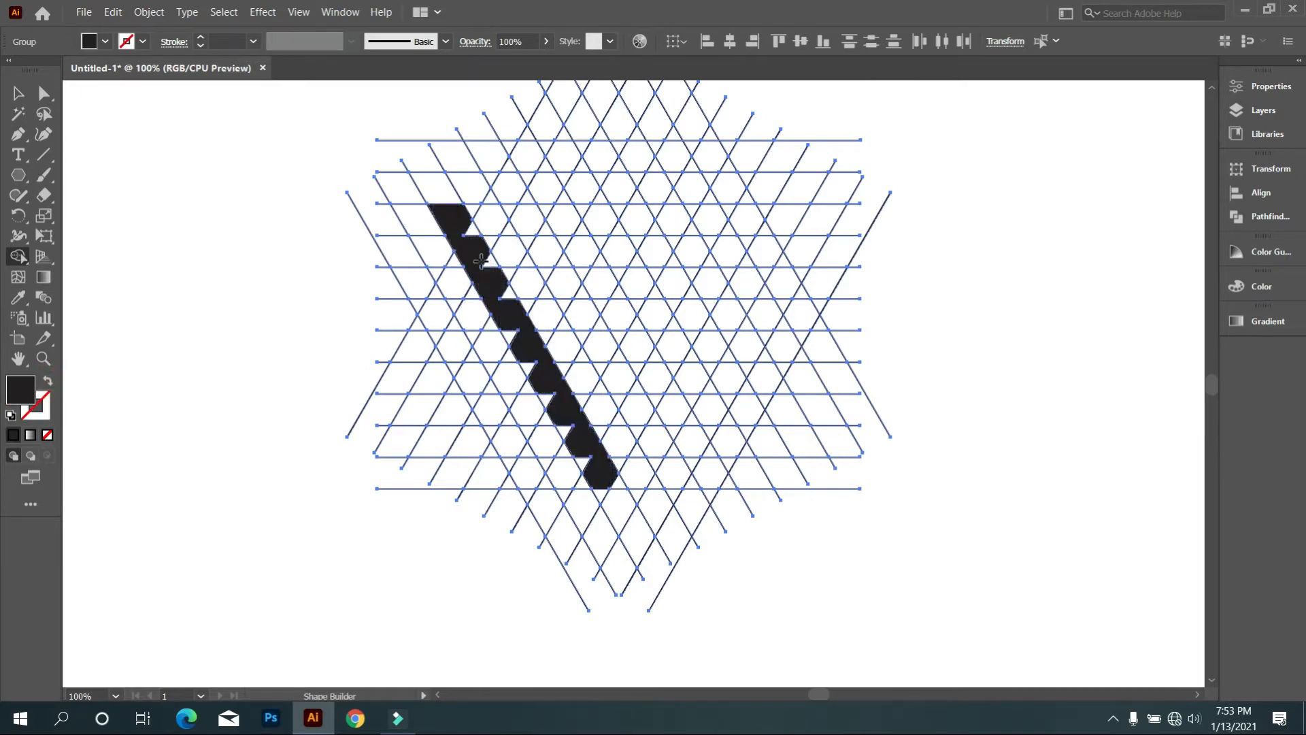
- Merge grid cells into the R's top bar and bowl, and add the crossbar with a second diagonal leg
mouse_move(460, 213)
left_mouse_down()
mouse_move(523, 212)
mouse_move(582, 314)
left_mouse_up()
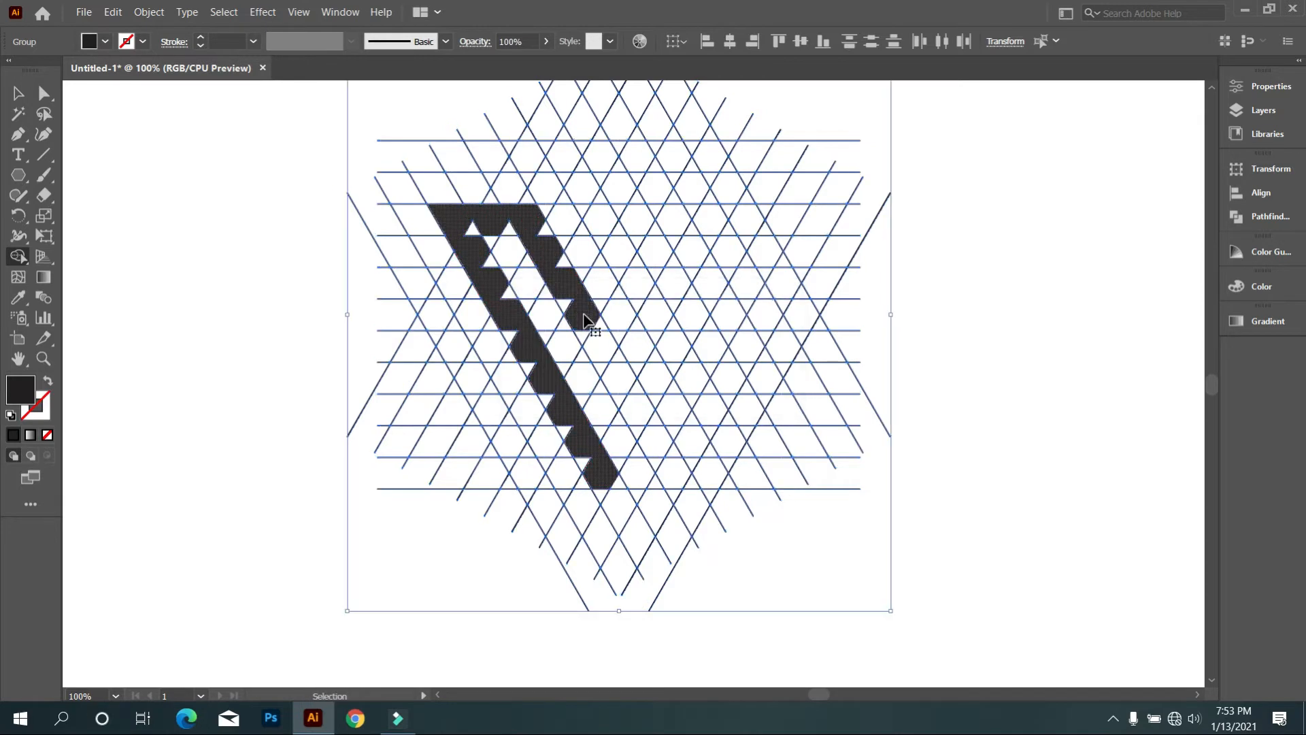
key("ctrl+z")
mouse_move(463, 215)
left_mouse_down()
mouse_move(529, 216)
mouse_move(564, 275)
left_mouse_up()
mouse_move(531, 318)
left_mouse_down()
mouse_move(565, 316)
mouse_move(609, 351)
mouse_move(638, 409)
left_mouse_up()
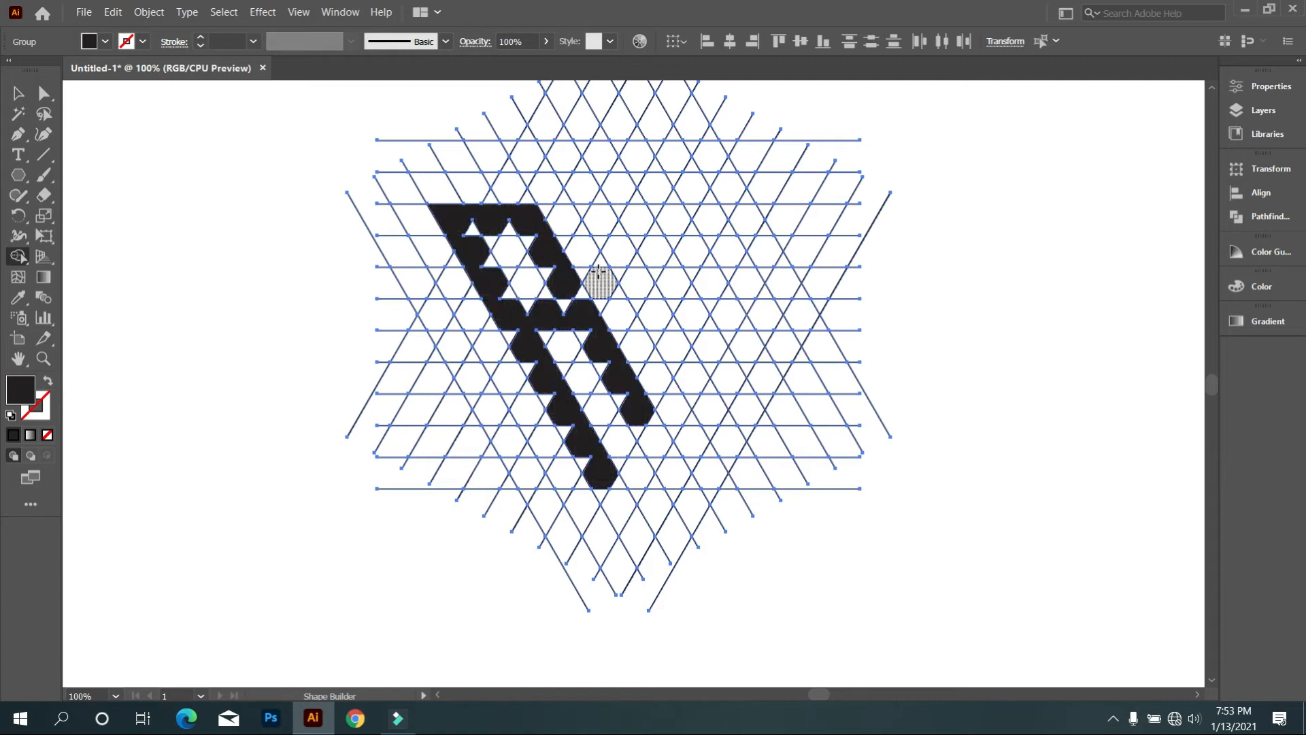
mouse_move(615, 231)
left_mouse_down()
mouse_move(674, 349)
mouse_move(748, 268)
left_mouse_up()
key("ctrl+z")
mouse_move(598, 217)
left_mouse_down()
mouse_move(677, 360)
mouse_move(762, 218)
left_mouse_up()
mouse_move(613, 220)
left_mouse_down()
mouse_move(668, 212)
mouse_move(699, 254)
left_mouse_up()
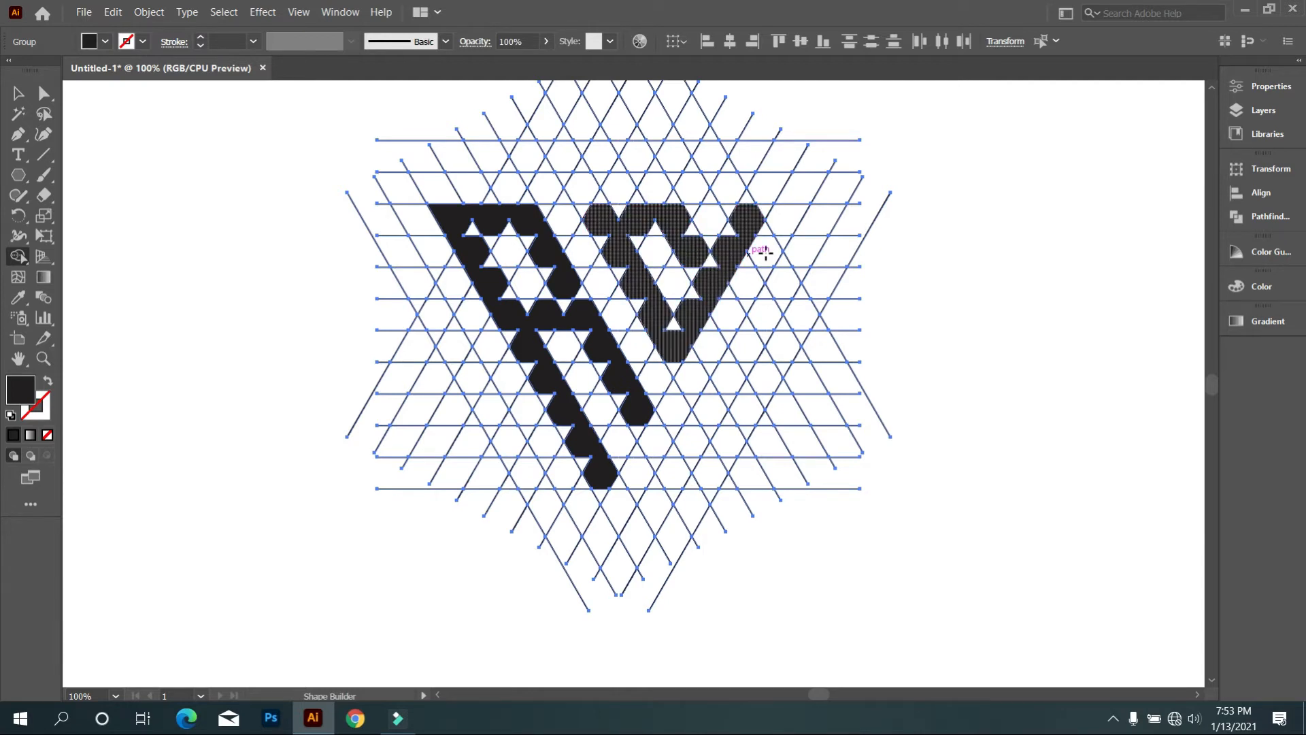
key("ctrl+z")
key("ctrl+z")
key("ctrl+z")
key("ctrl+z")
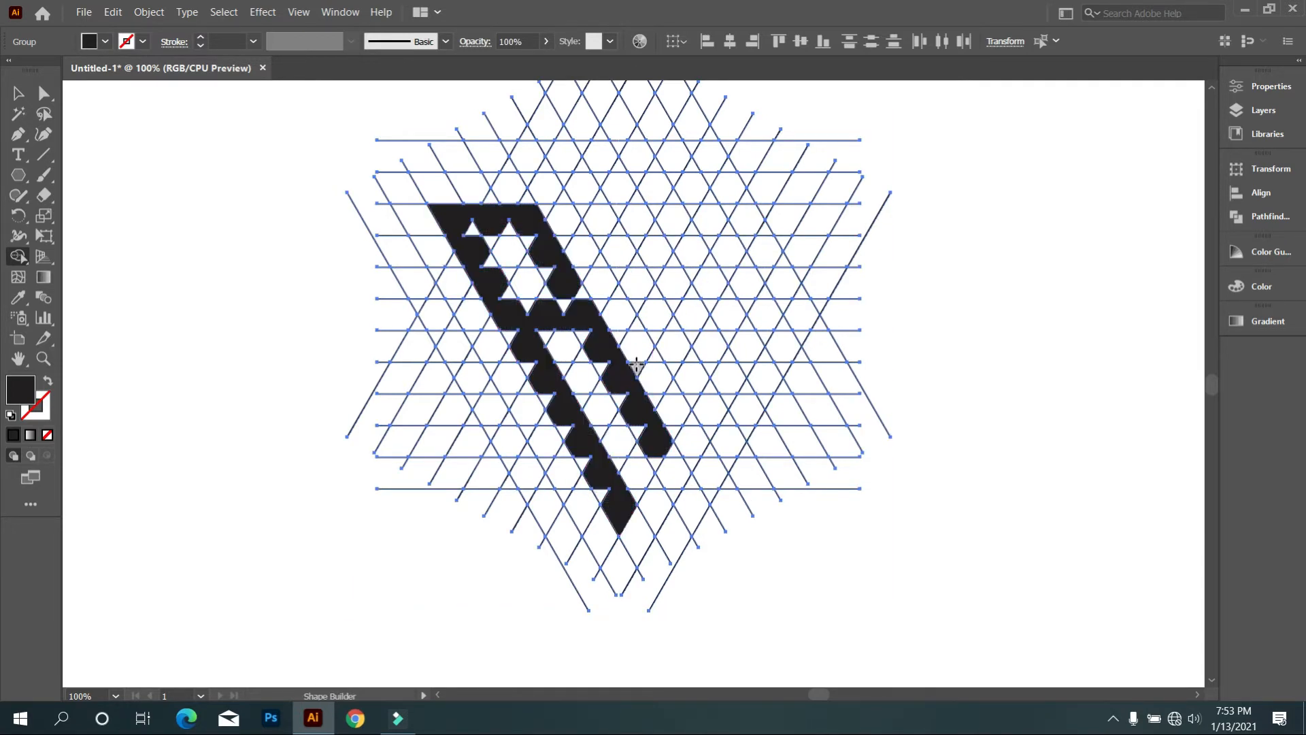
- Merge grid cells into a V beside the R and fill the notches along the R's strokes
mouse_move(598, 218)
left_mouse_down()
mouse_move(692, 383)
mouse_move(793, 214)
left_mouse_up()
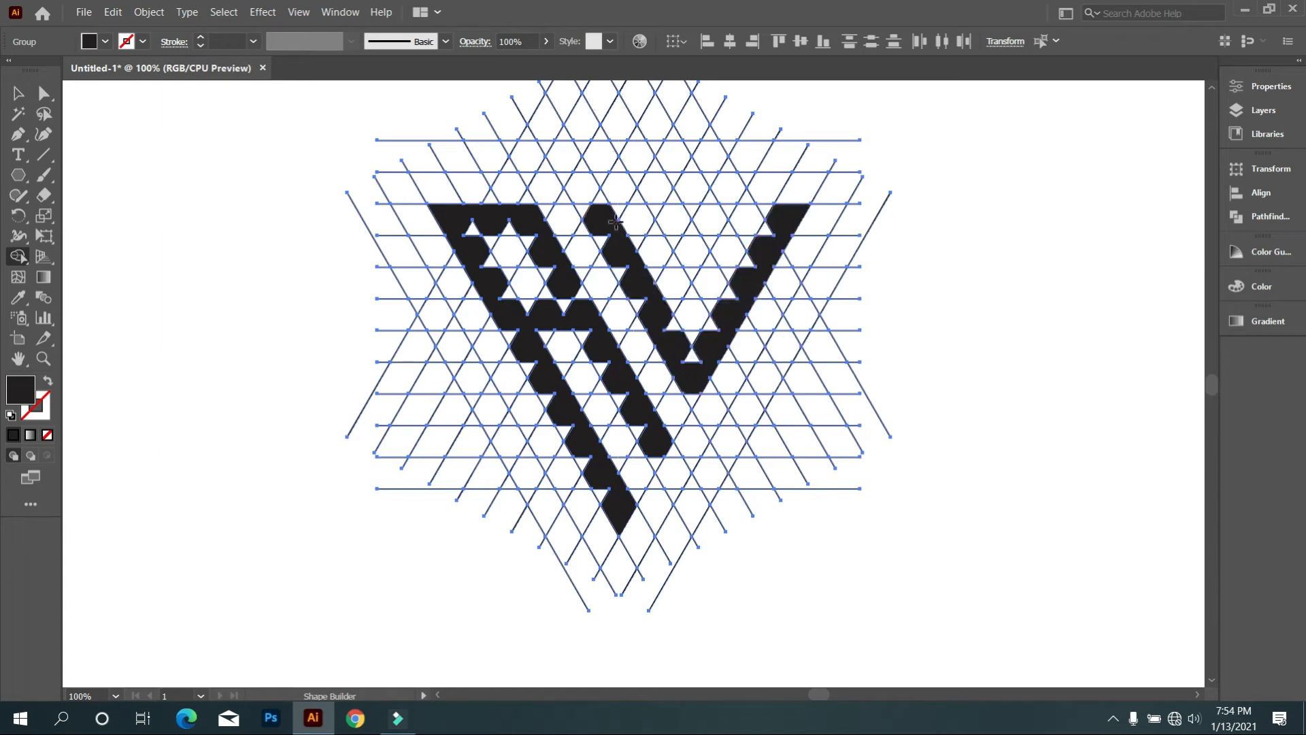
scroll(640, 562, "up", 1)
scroll(638, 531, "up", 2)
left_click_drag(432, 163, 591, 469)
scroll(576, 476, "down", 3)
scroll(491, 276, "up", 2)
mouse_move(351, 134)
left_mouse_down()
mouse_move(402, 207)
mouse_move(535, 484)
left_mouse_up()
scroll(535, 483, "up", 2)
mouse_move(485, 369)
left_mouse_down()
mouse_move(607, 379)
mouse_move(738, 618)
left_mouse_up()
scroll(738, 616, "down", 5)
- Add a top bar with a hooked end to the V and fill the notches along its strokes
left_click_drag(756, 542, 742, 480)
scroll(741, 480, "down", 1)
scroll(747, 307, "up", 1)
scroll(671, 279, "up", 2)
mouse_move(658, 312)
left_mouse_down()
mouse_move(704, 252)
mouse_move(841, 334)
left_mouse_up()
left_click_drag(839, 341, 832, 378)
mouse_move(686, 368)
left_mouse_down()
mouse_move(813, 531)
mouse_move(831, 625)
left_mouse_up()
left_click_drag(1005, 279, 865, 506)
left_click_drag(930, 260, 909, 253)
scroll(909, 255, "down", 2)
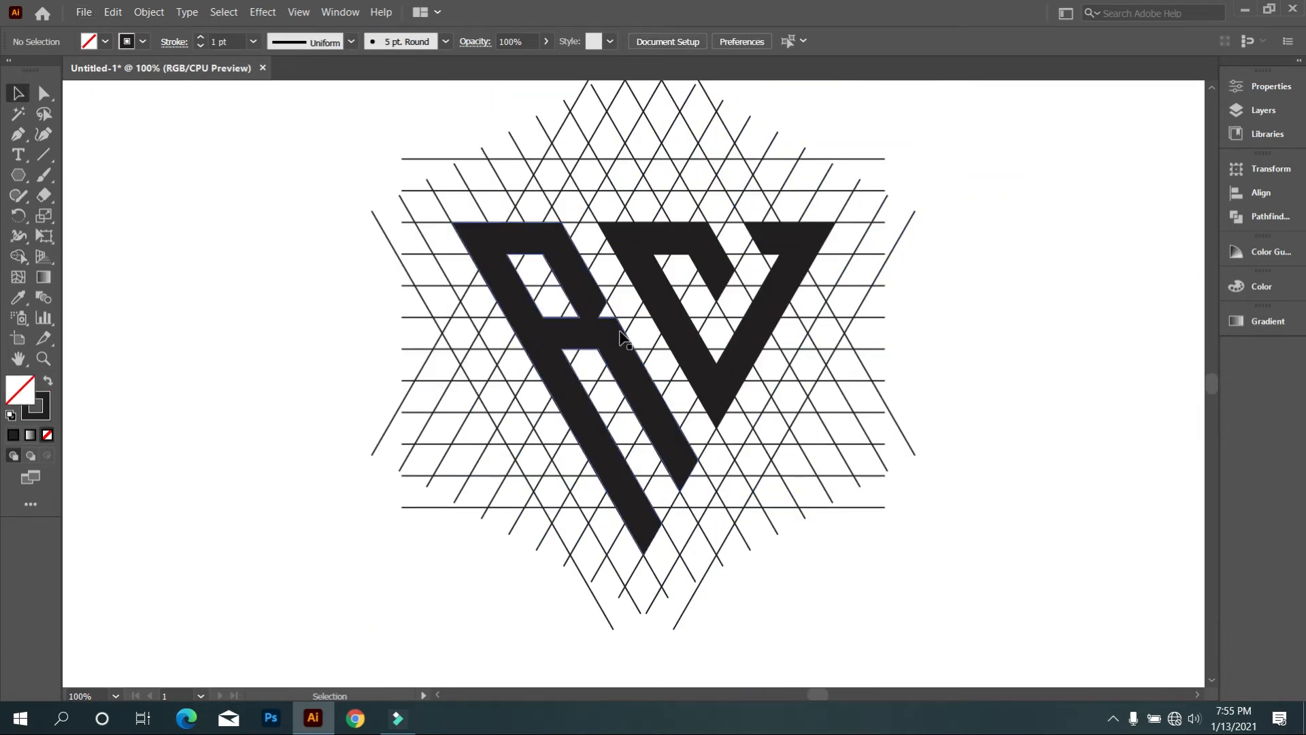
scroll(620, 337, "down", 1)
scroll(621, 337, "up", 2)
scroll(645, 334, "down", 1)
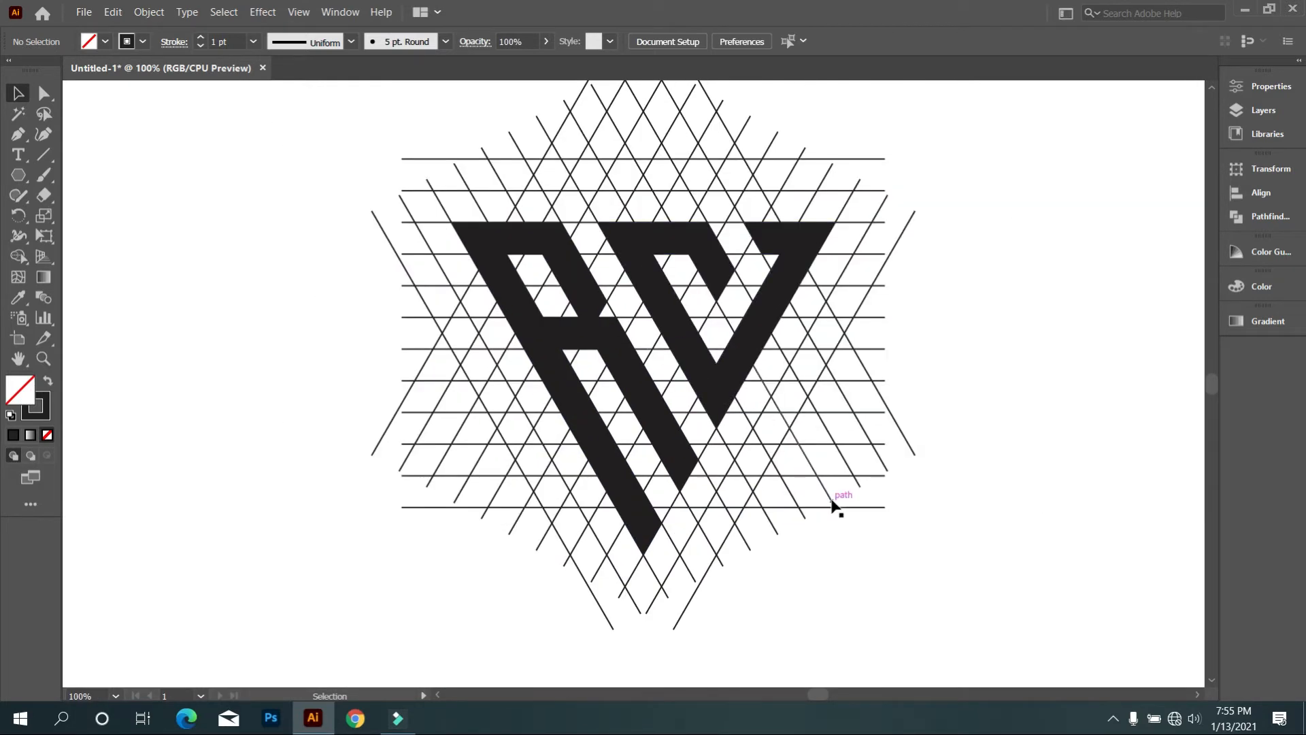
left_click_drag(823, 507, 741, 499)
key("ctrl+z")
left_click(846, 554)
- Select the grid artwork containing the black letters and ungroup it
left_click(690, 378)
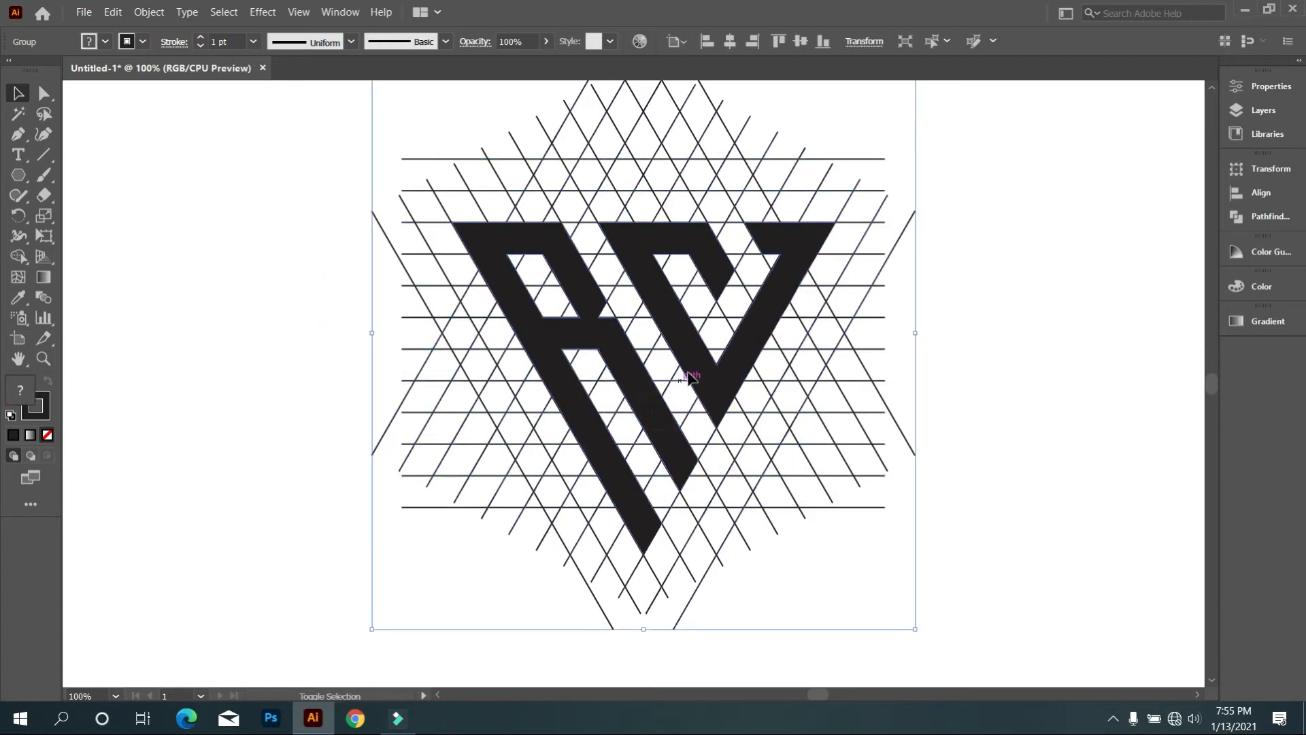
left_click(694, 358)
left_click(657, 398)
right_click(627, 371)
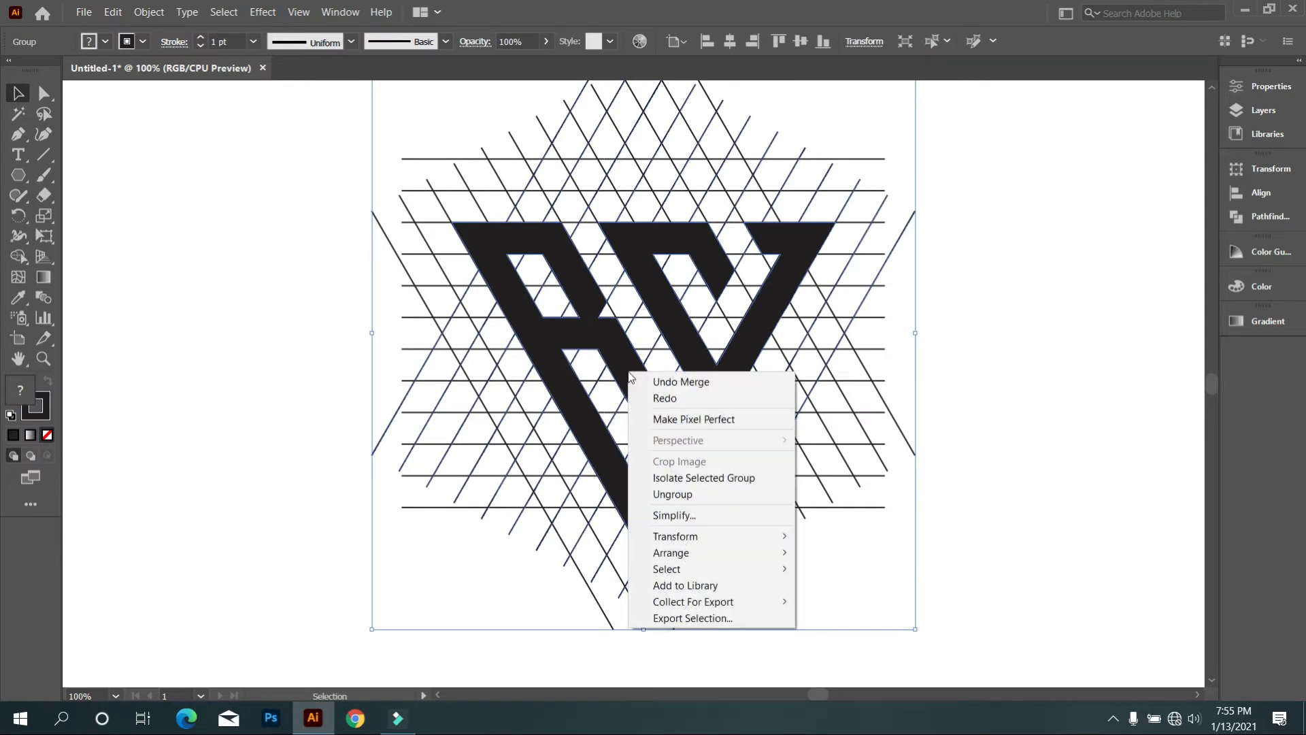
left_click(677, 495)
- Select the black R and V together and move them off the grid onto the empty left part of the artboard
left_click(571, 367)
left_click(677, 318)
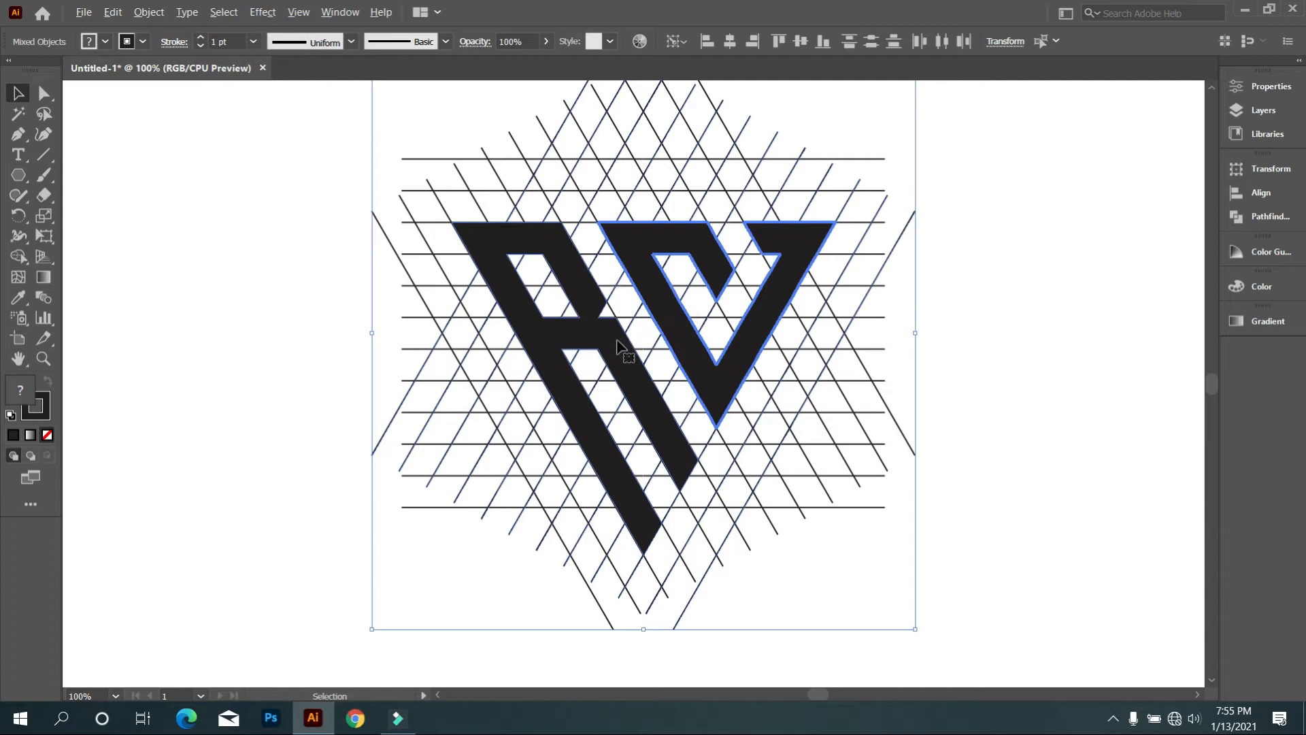
left_click(361, 368)
left_click(583, 335)
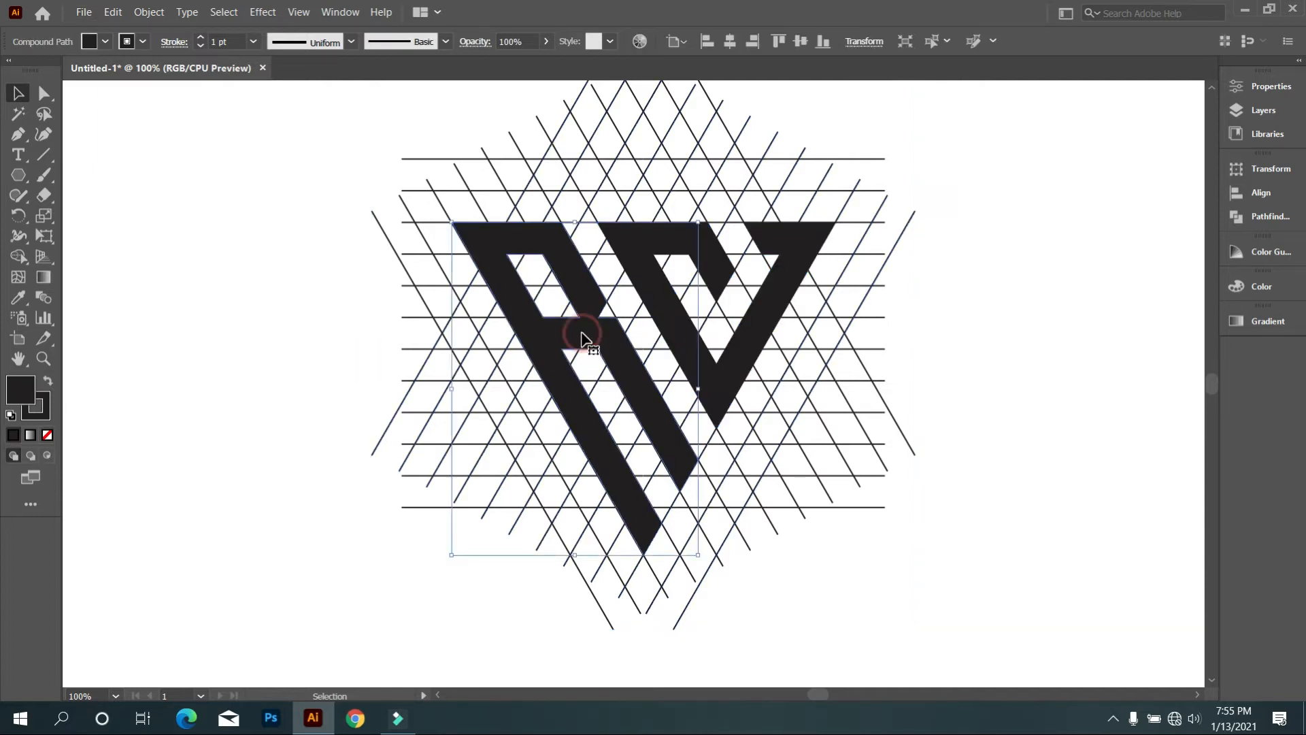
left_click(741, 361, "shift")
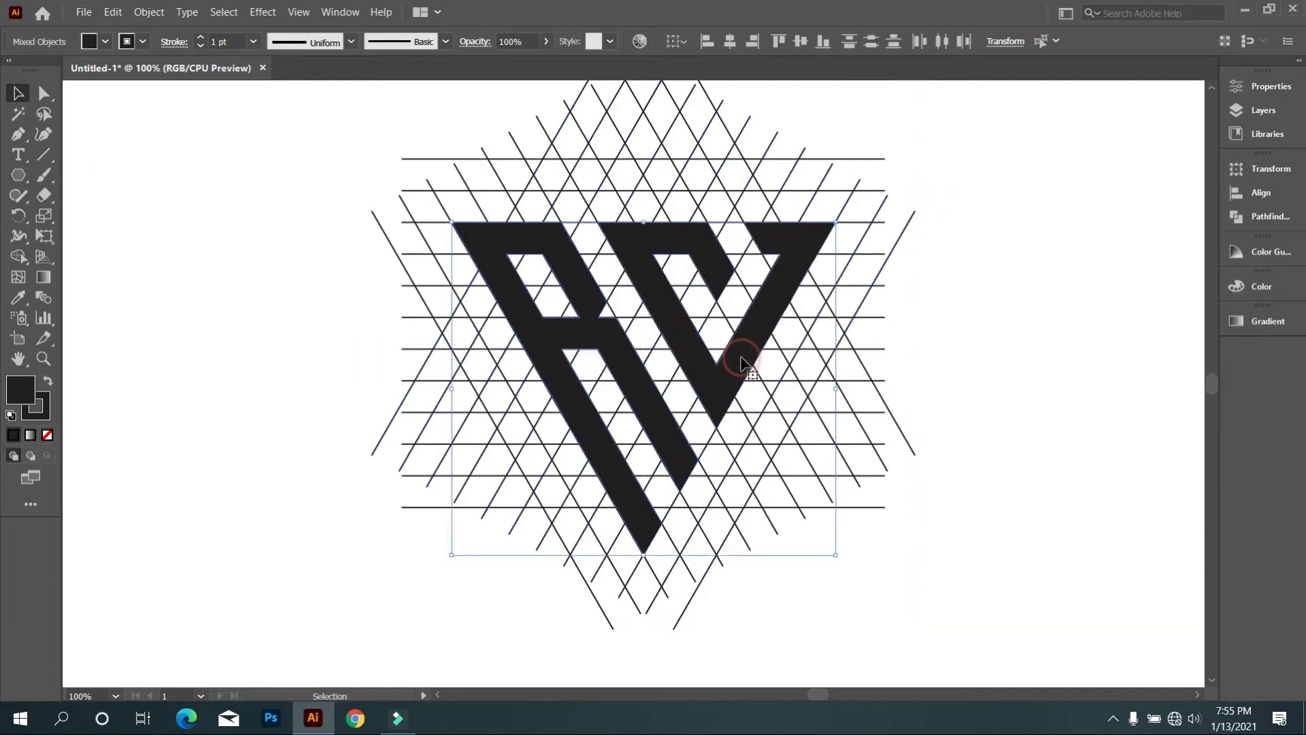
scroll(742, 361, "down", 2)
left_click_drag(742, 361, 445, 321)
- Delete the leftover grid lines and move the RV letters to the middle of the artboard
left_click_drag(526, 199, 868, 457)
key("Delete")
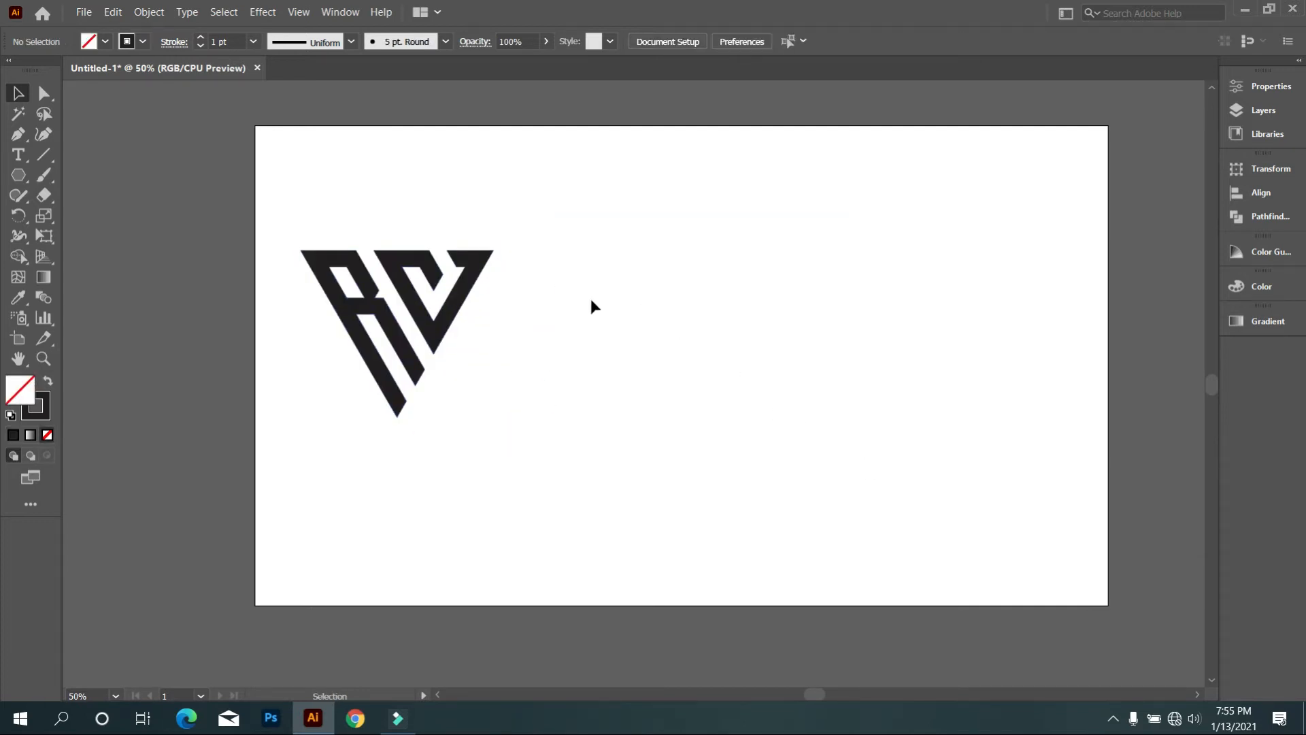
left_click_drag(329, 208, 592, 486)
left_click_drag(423, 312, 678, 345)
- Draw a solid black triangle up and to the left of the letters with the Polygon tool, about as wide as the monogram
left_click(16, 176)
left_click_drag(408, 222, 479, 271)
left_click_drag(511, 107, 511, 370)
key("ctrl+z")
scroll(452, 294, "up", 1)
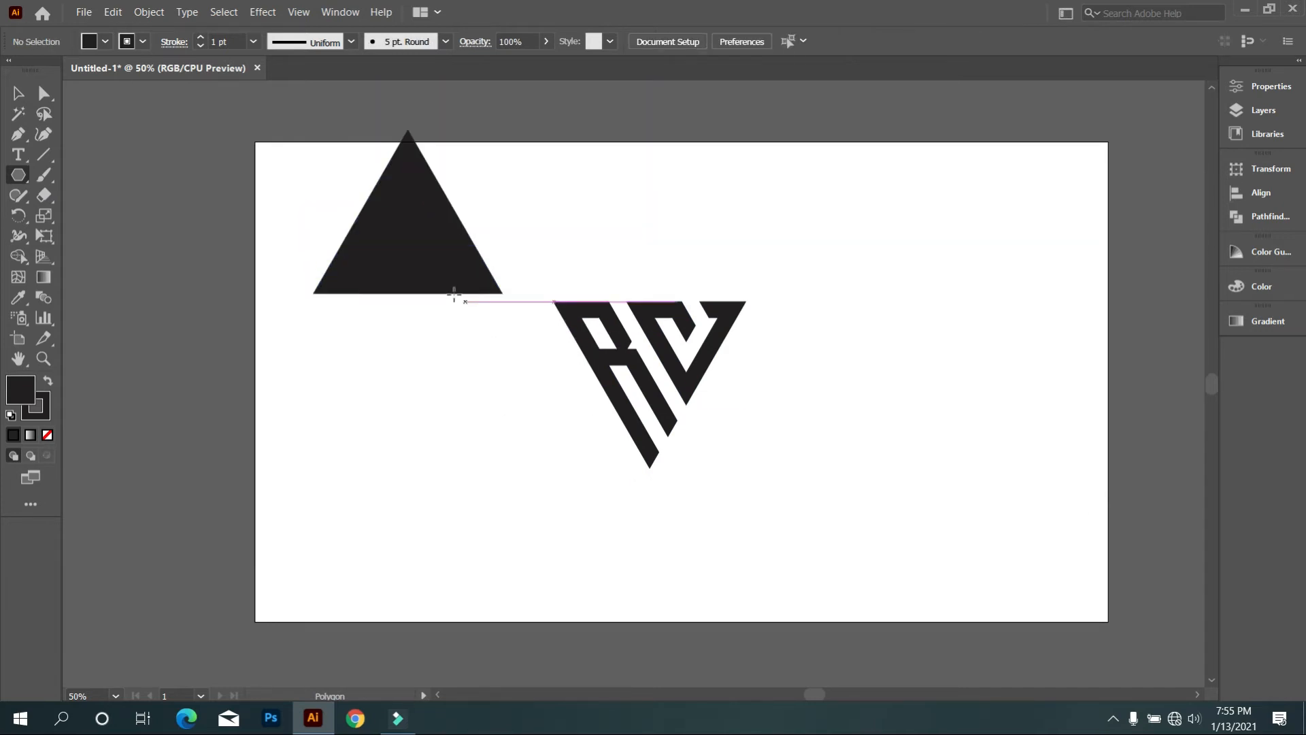
left_click(400, 214)
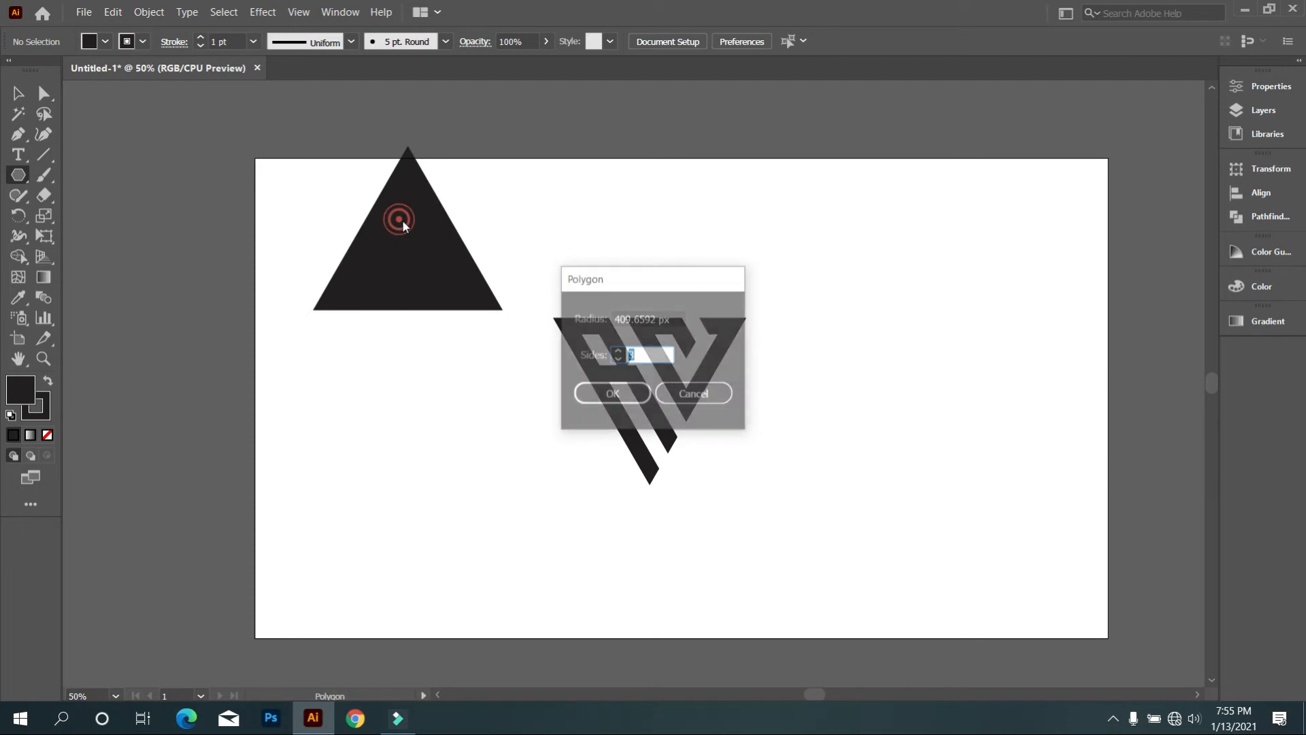
left_click(694, 395)
- Rotate the black triangle to point downward and place it over the RV letters
left_click(19, 91)
left_click(370, 257)
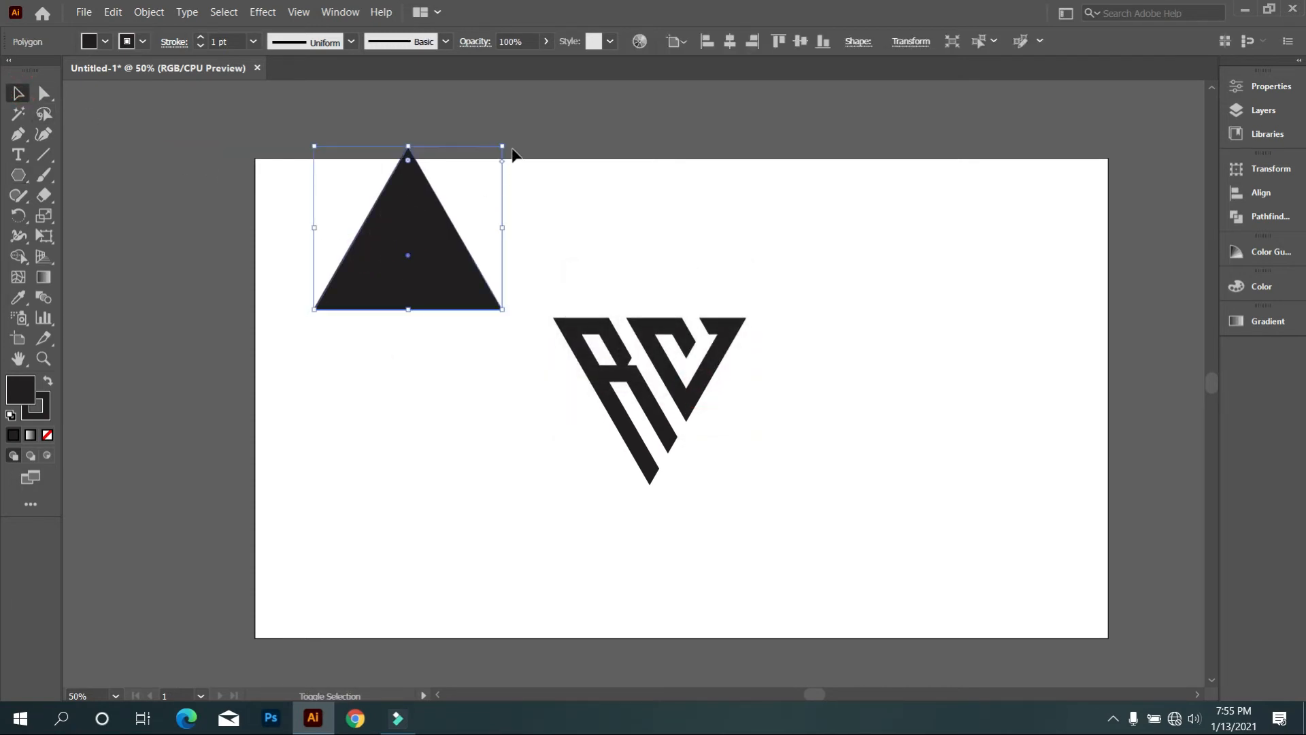
left_click_drag(510, 142, 359, 393)
left_click_drag(410, 289, 653, 408)
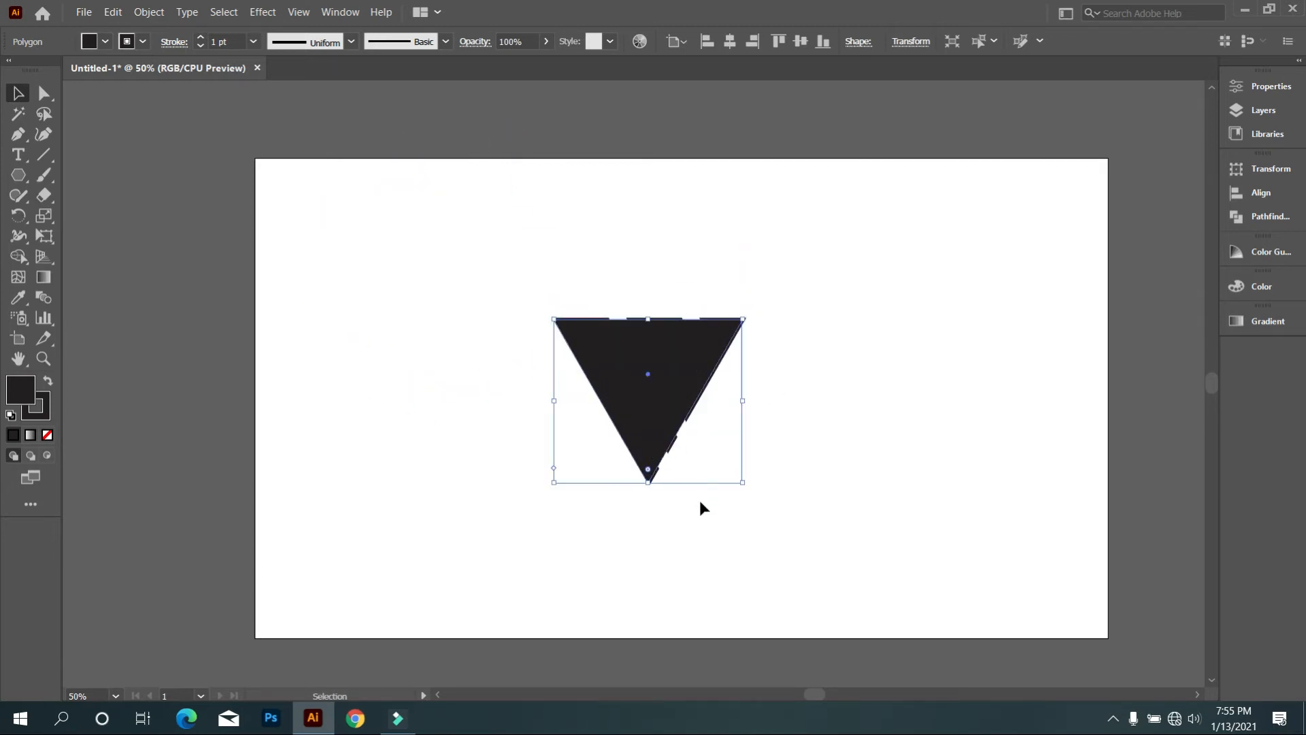
- Nudge and slightly resize the inverted triangle until its edges match the outer outline of the letters
scroll(700, 508, "up", 1)
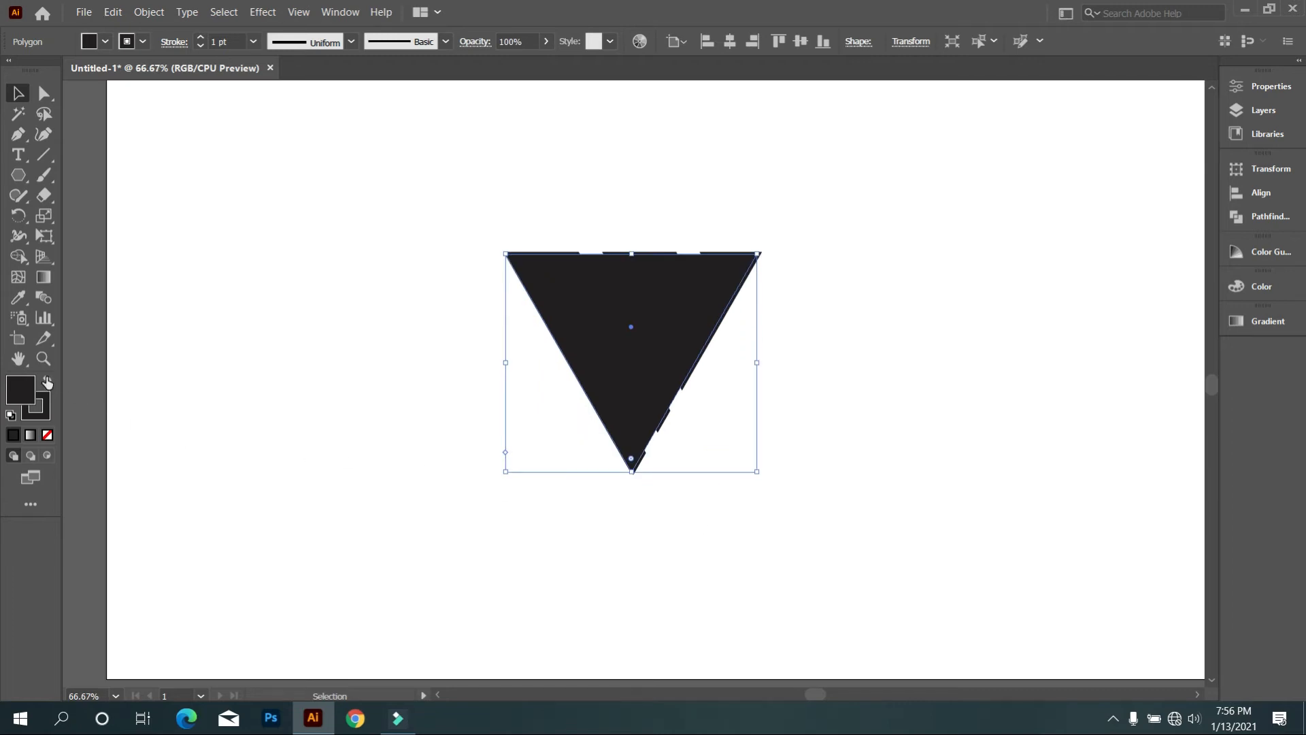
left_click(355, 417)
left_click_drag(621, 327, 630, 343)
scroll(590, 340, "up", 2)
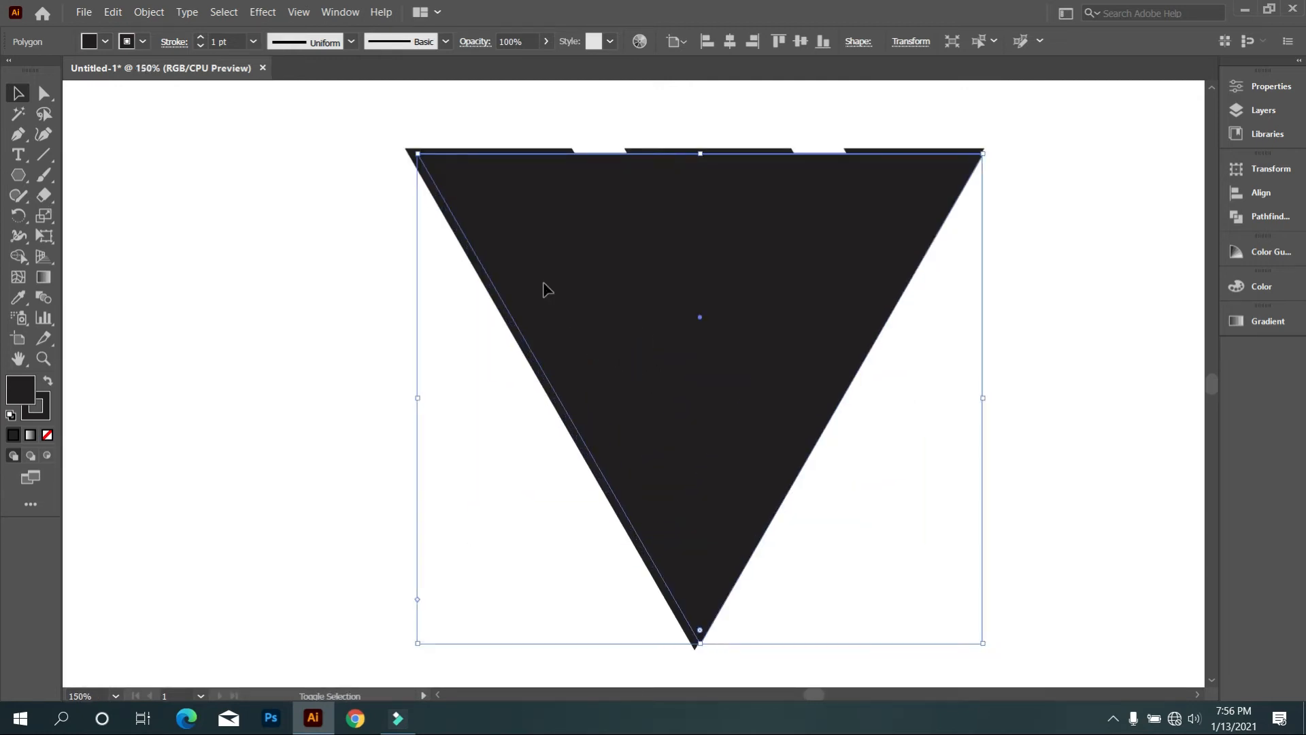
left_click_drag(420, 157, 412, 149)
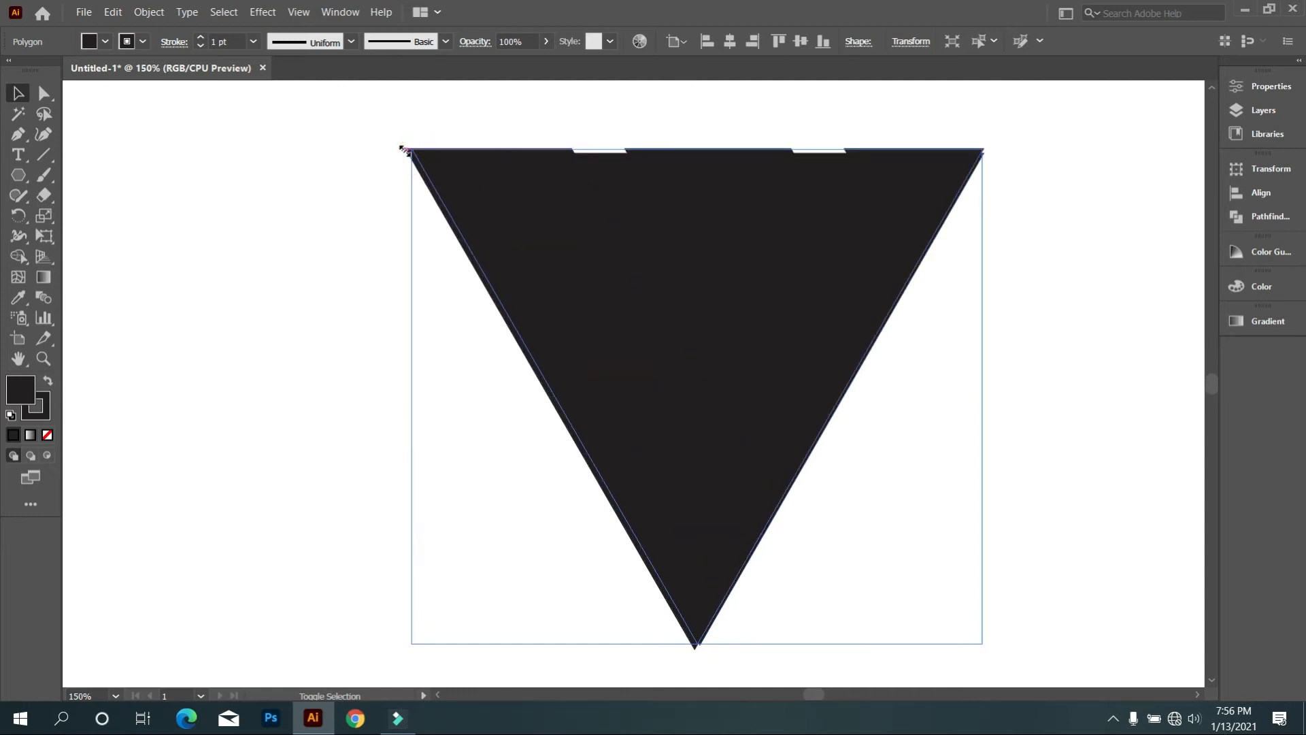
scroll(698, 441, "down", 1)
left_click_drag(697, 431, 688, 426)
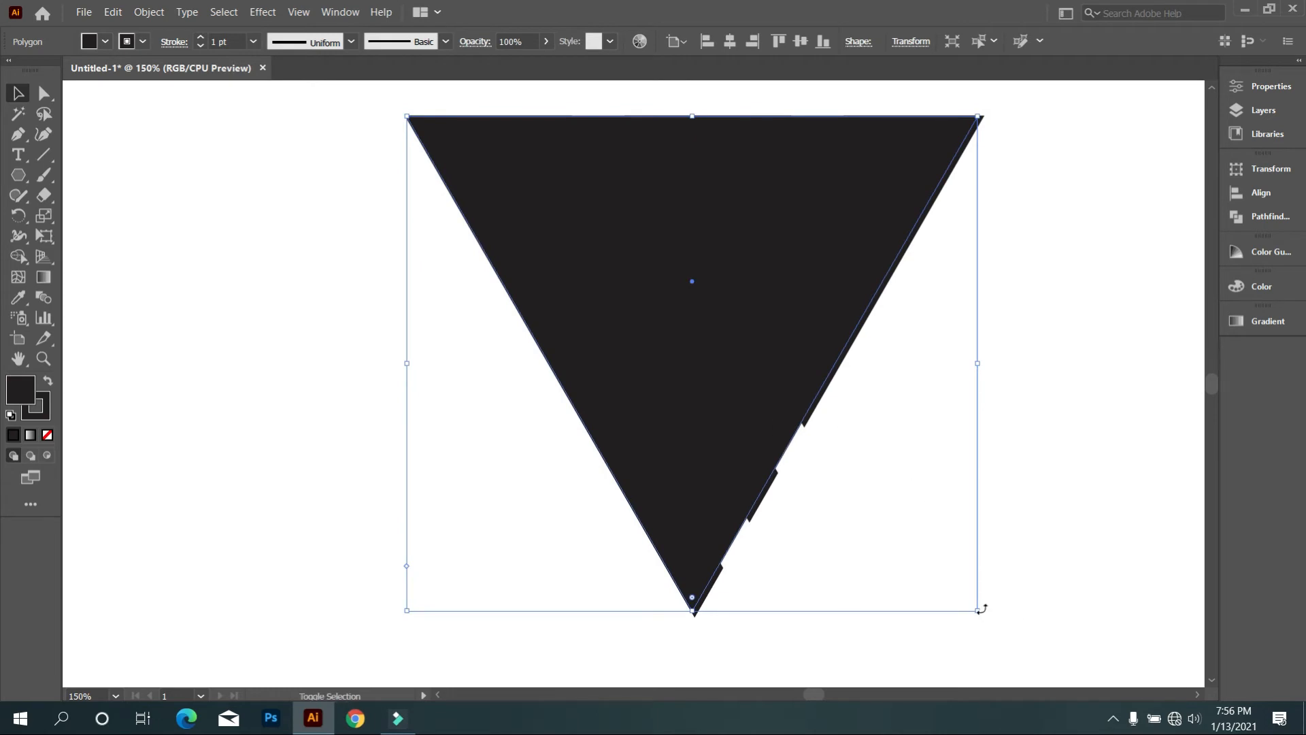
left_click_drag(980, 610, 986, 616)
- Enlarge the triangle about its centre to leave an even margin around the letters, and remove its fill
left_click_drag(994, 627, 1073, 691)
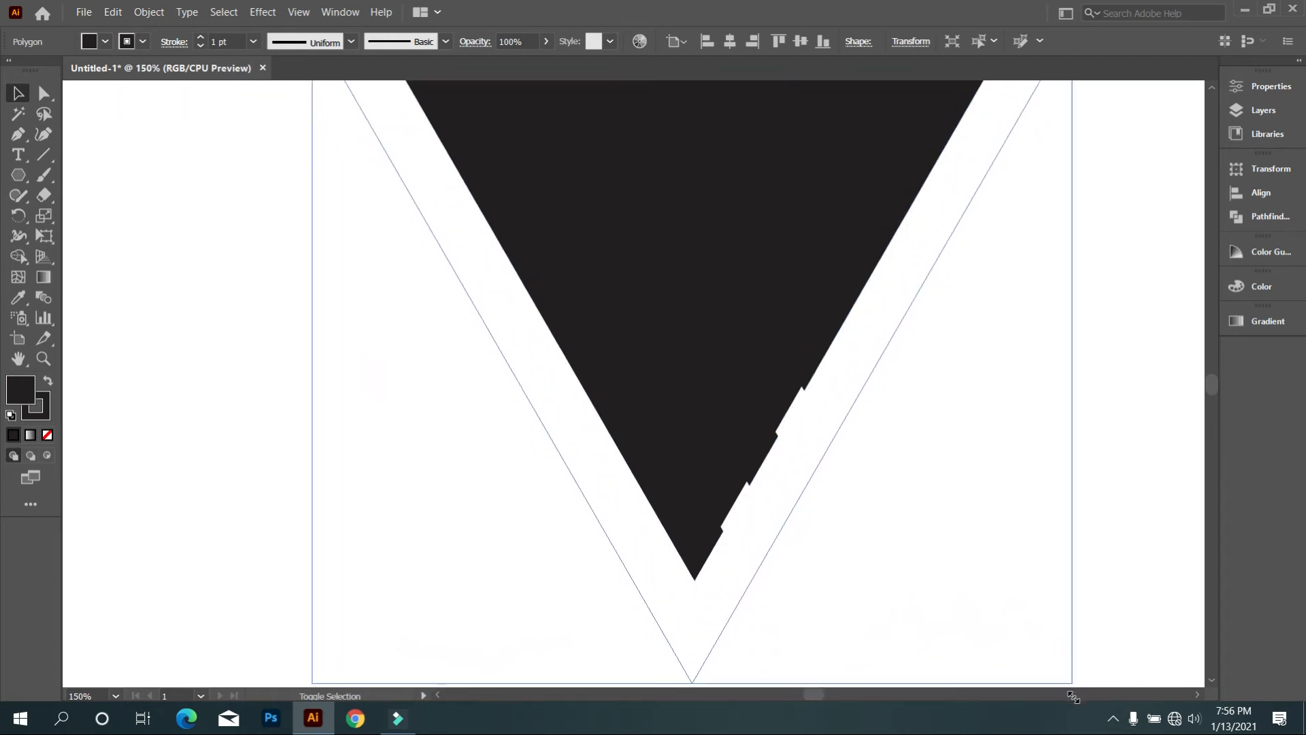
scroll(966, 545, "down", 2)
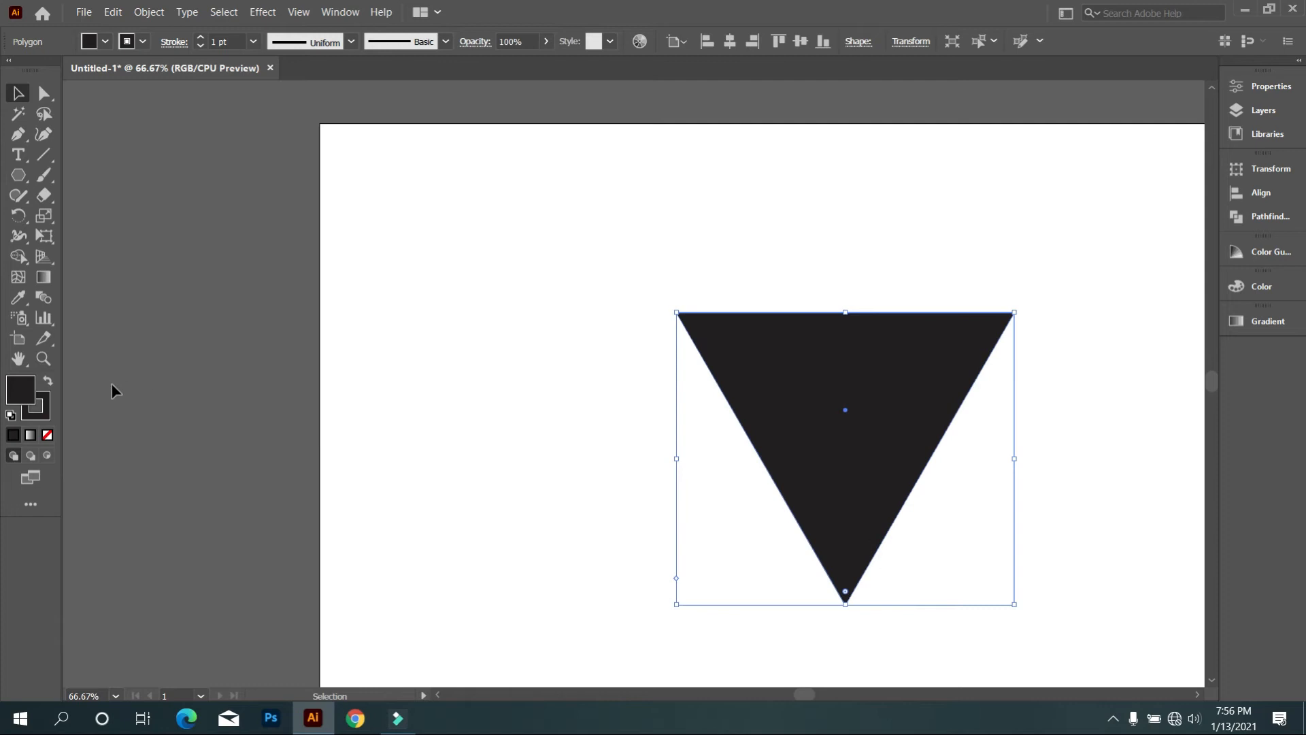
left_click(47, 435)
left_click(560, 447)
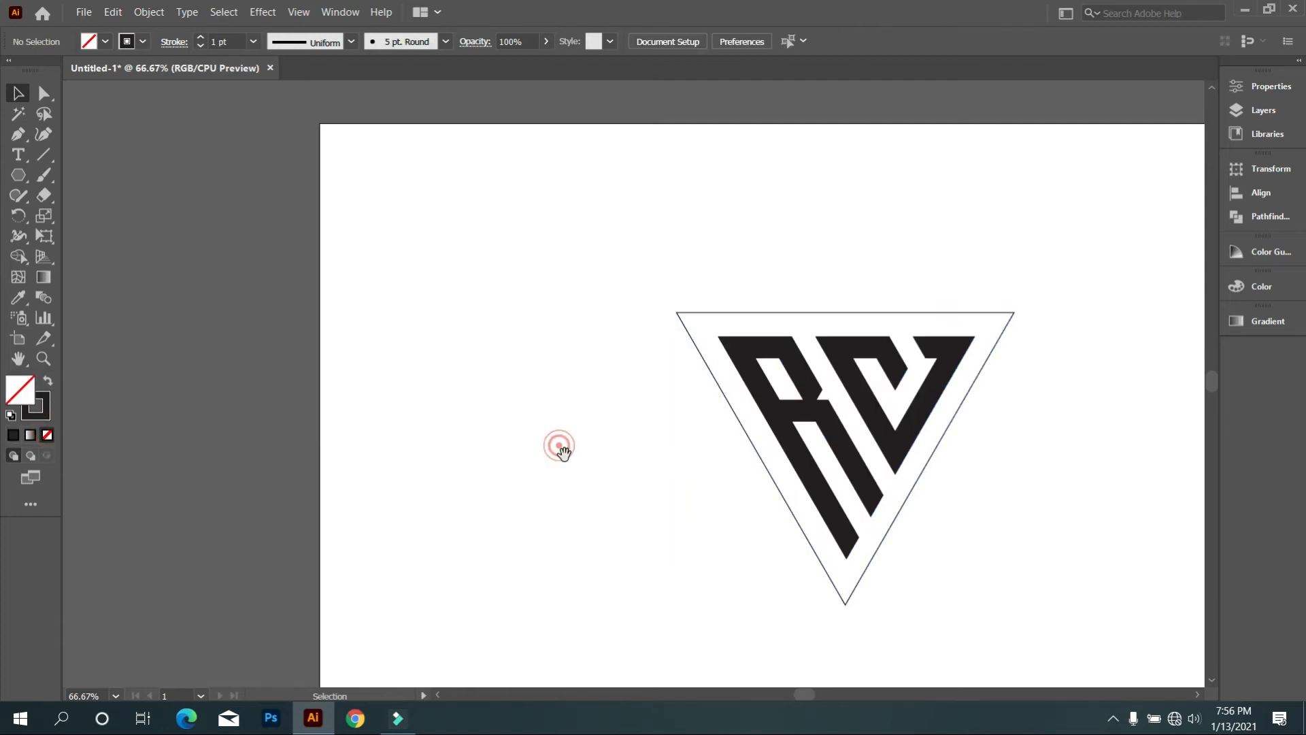
left_click_drag(560, 447, 319, 387)
scroll(349, 390, "down", 1)
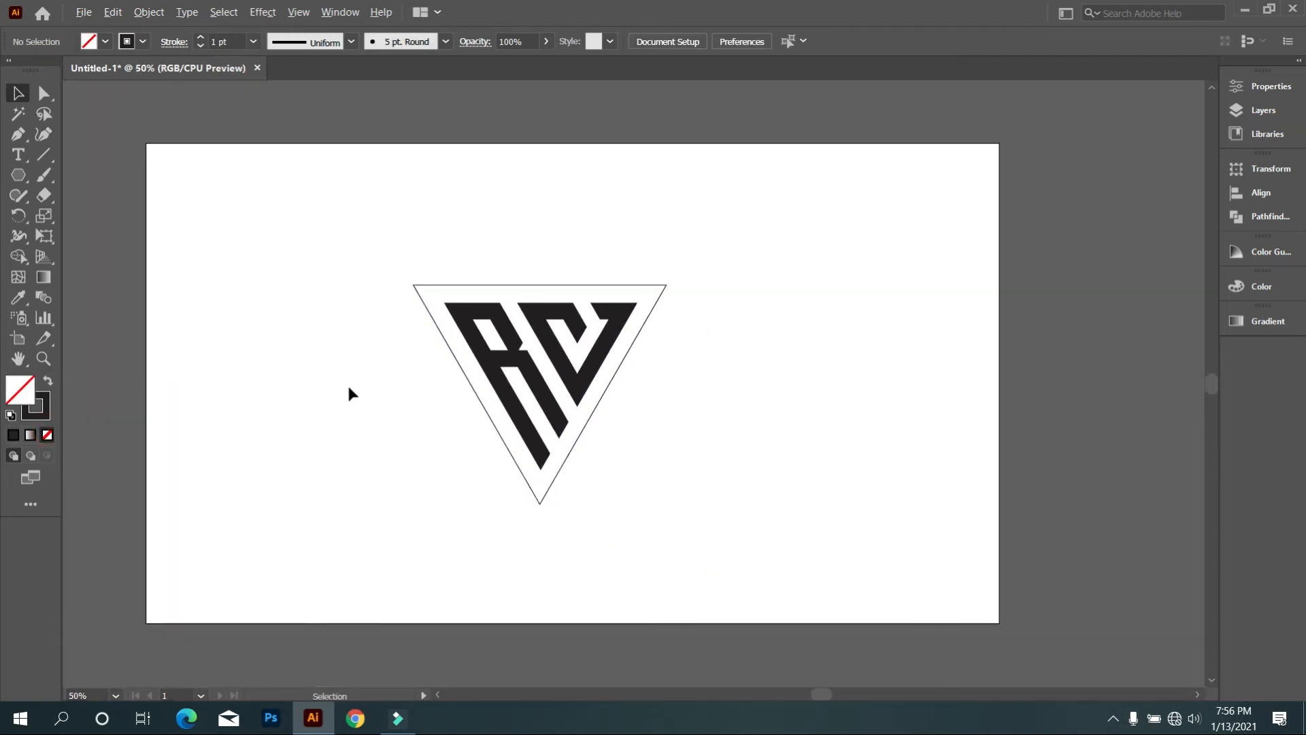
- Select the triangle and letters, and fill the area between them with solid black using the Shape Builder
left_click_drag(321, 204, 776, 552)
scroll(619, 480, "up", 2)
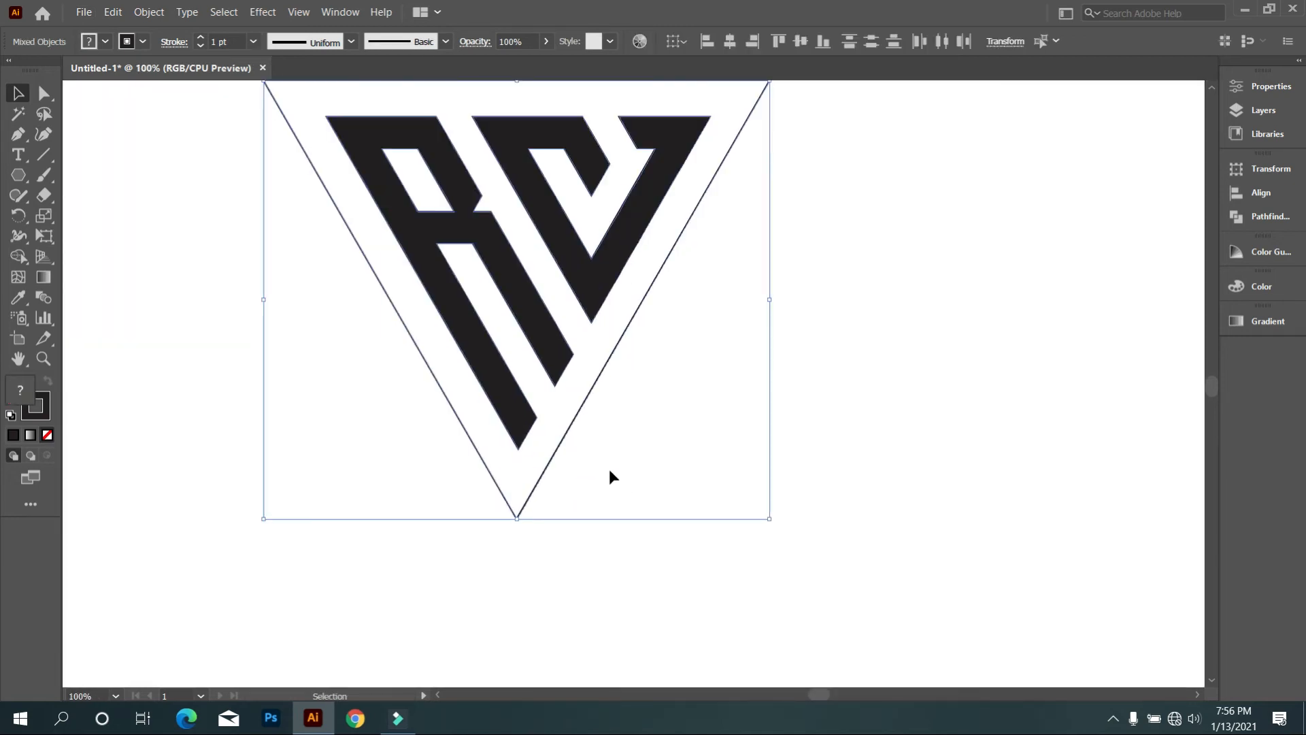
left_click(19, 257)
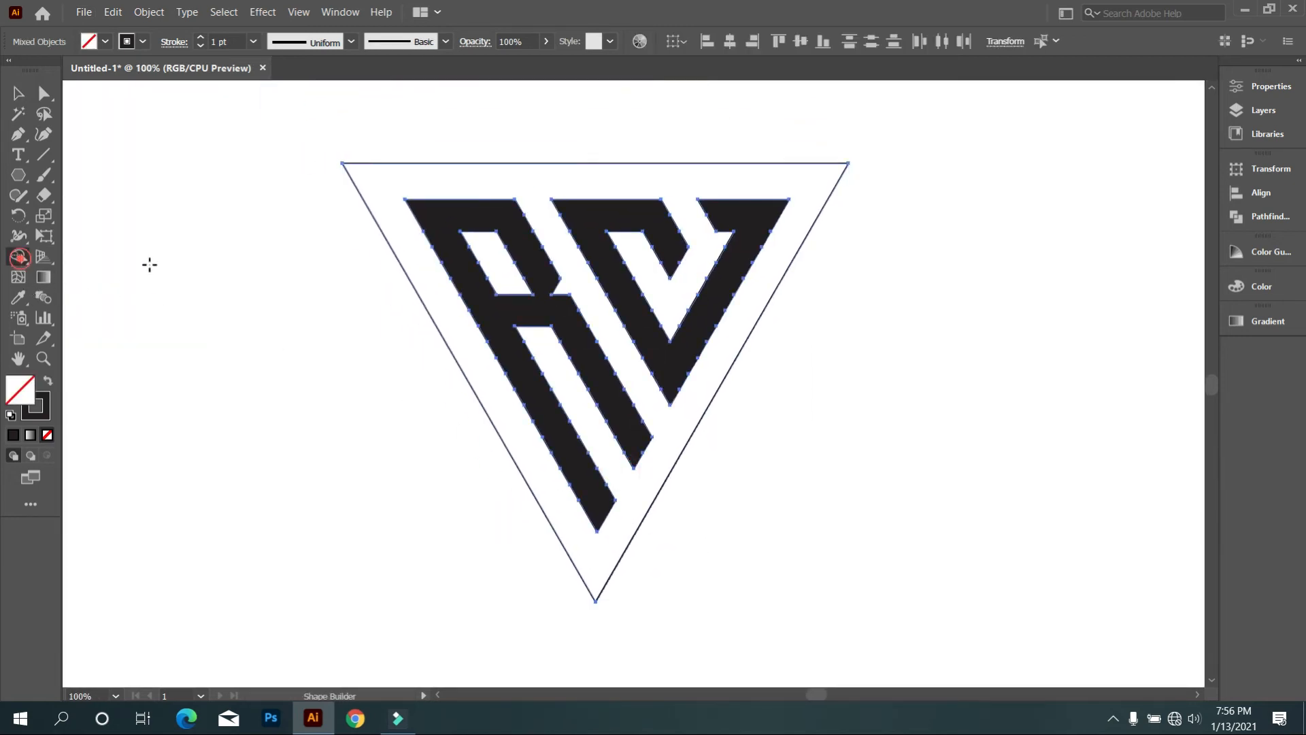
left_click(456, 321)
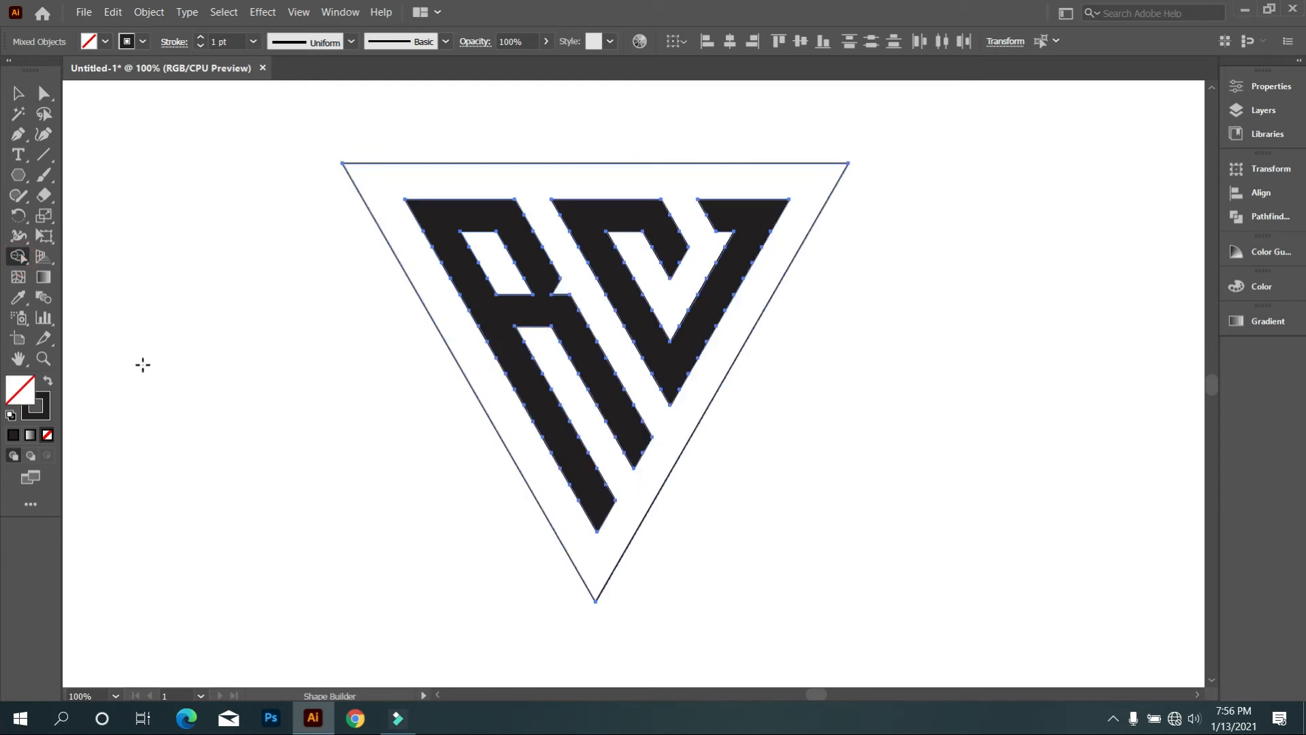
left_click(48, 386)
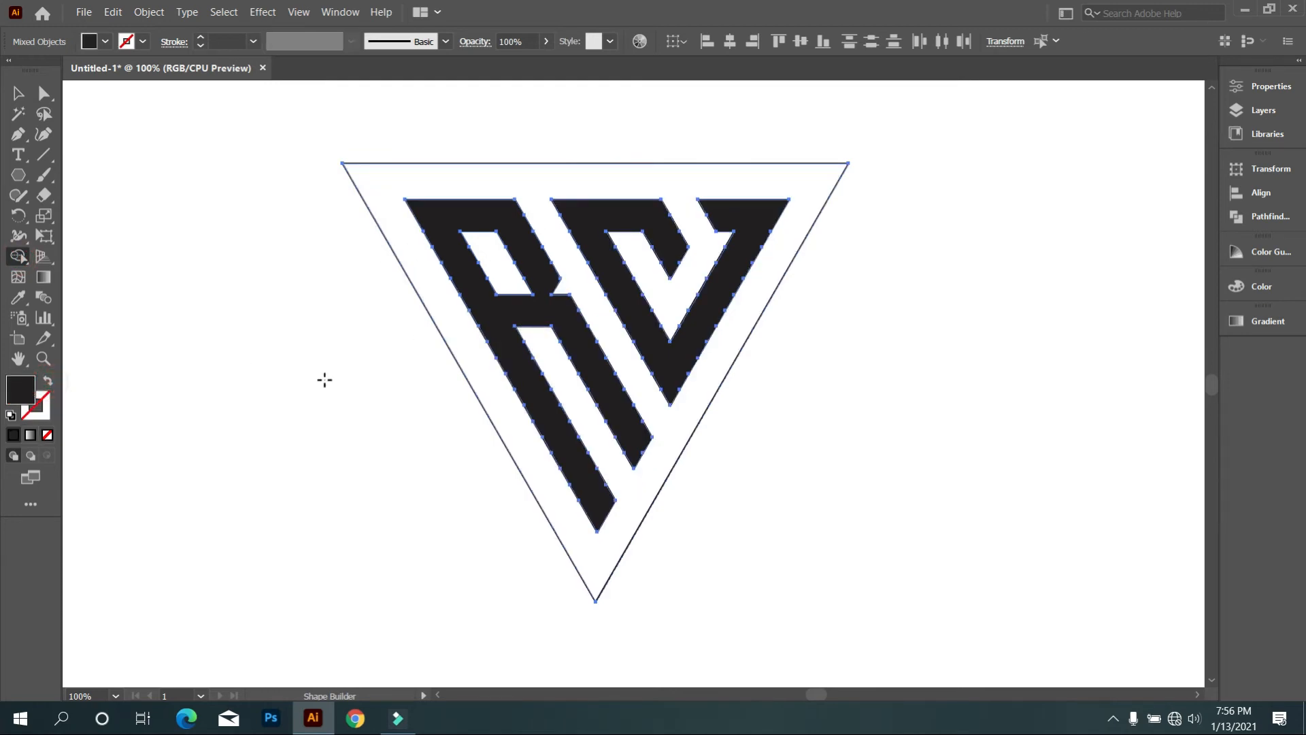
left_click(458, 343)
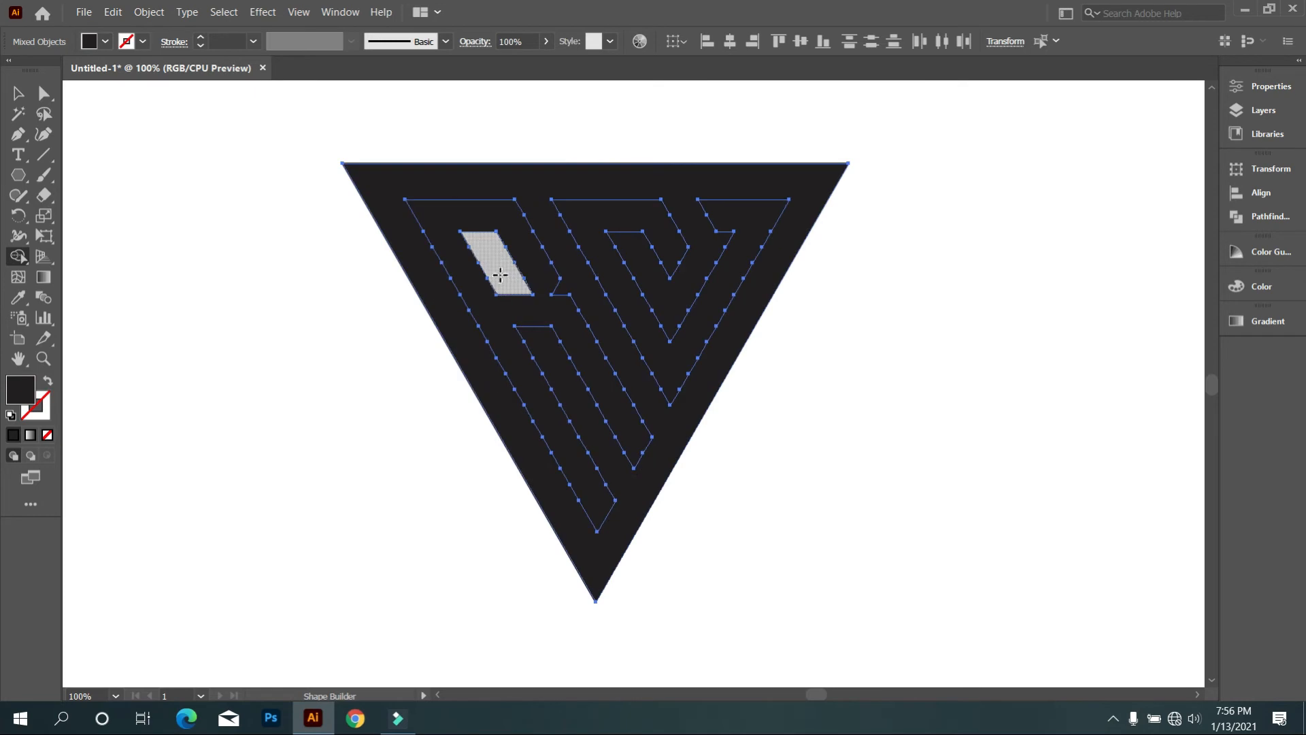
- Try to fill the R together with the surrounding triangle with white, and undo the colour change
left_click(19, 93)
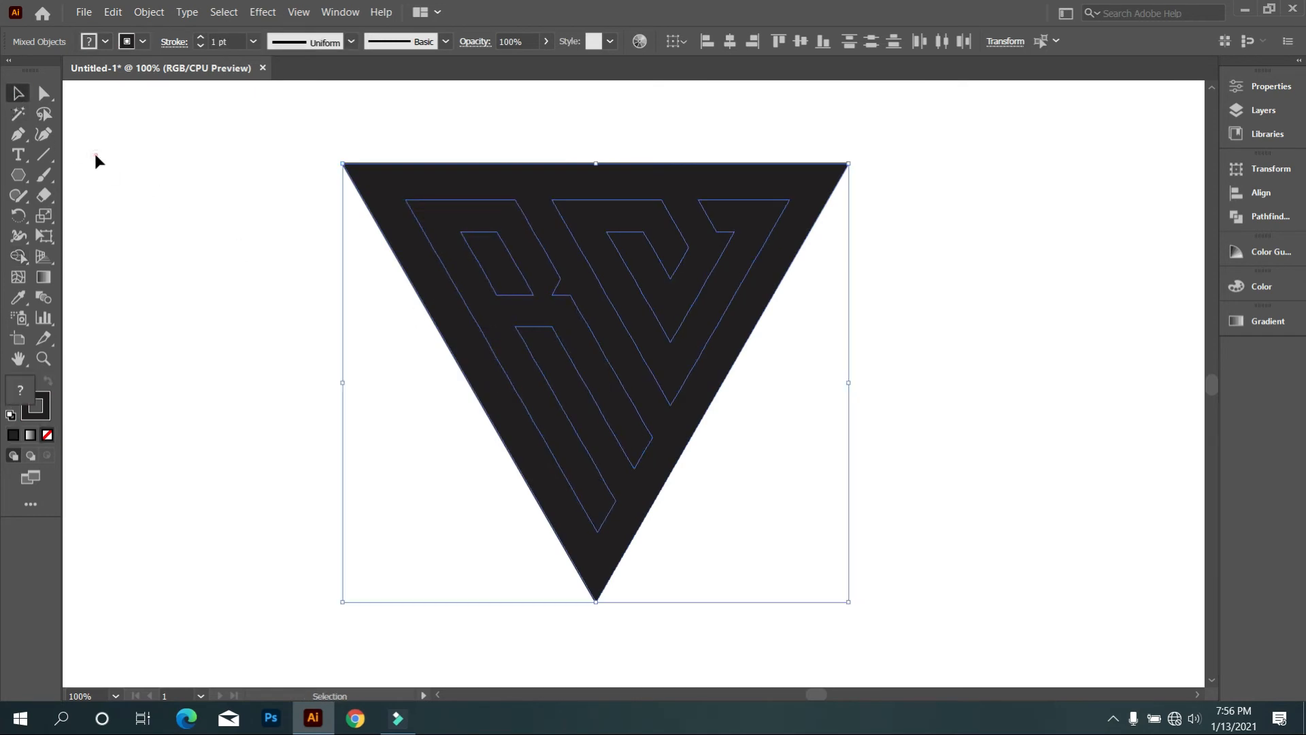
left_click(95, 160)
left_click(453, 251)
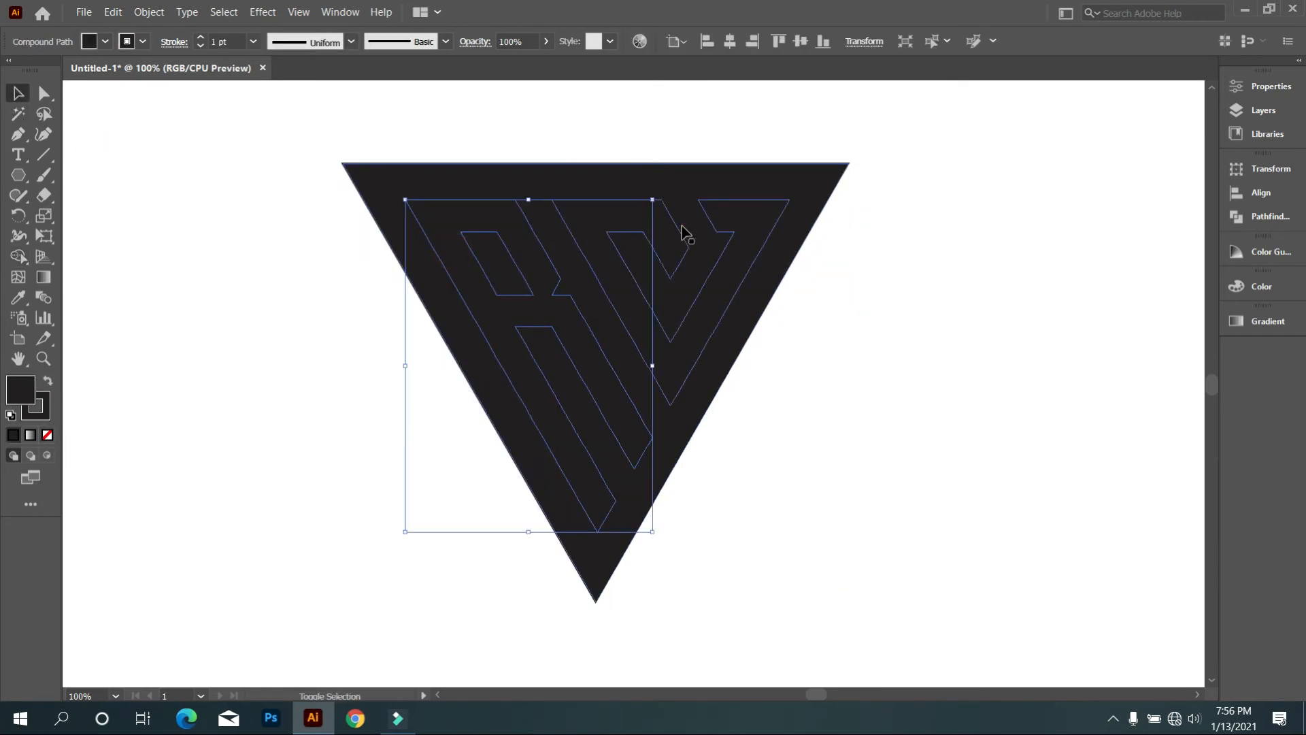
left_click(680, 225)
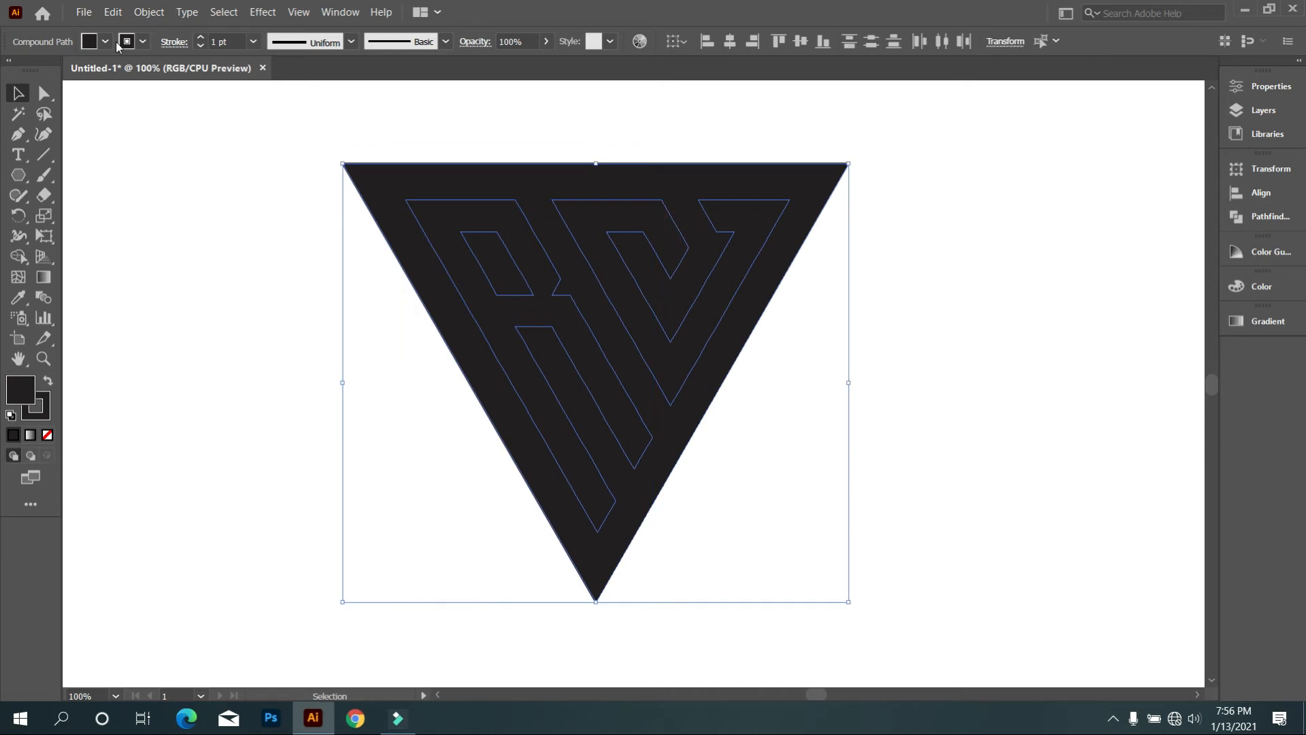
left_click(105, 41)
left_click(36, 71)
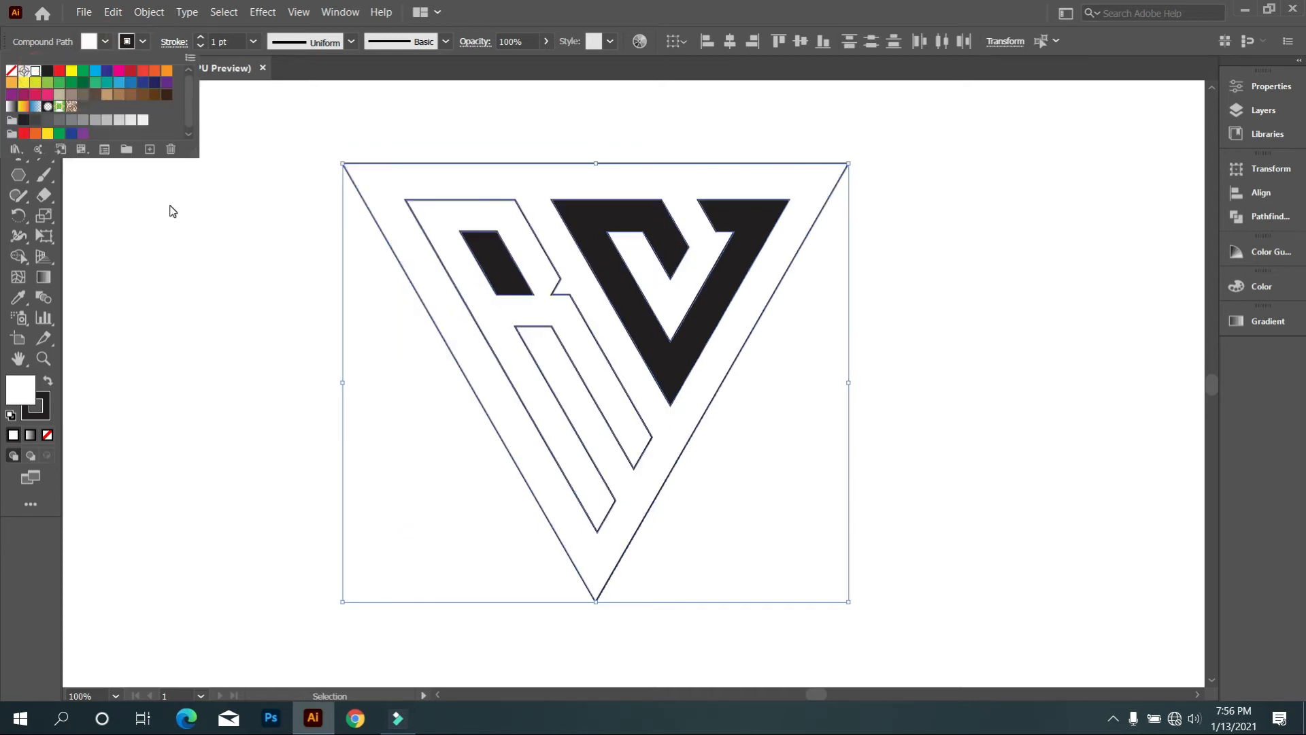
left_click(193, 230)
key("ctrl+z")
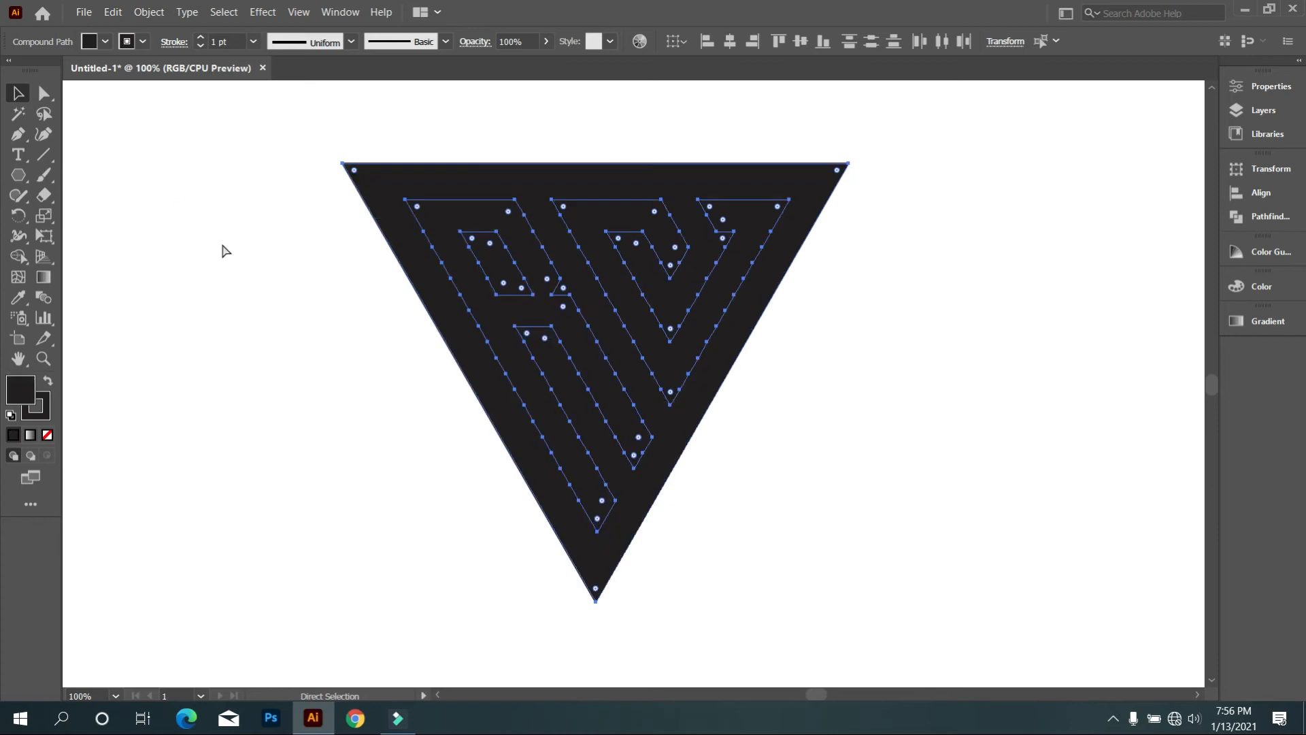
- Select only the R inside the black triangle and fill it with white
left_click(224, 245)
left_click(451, 245)
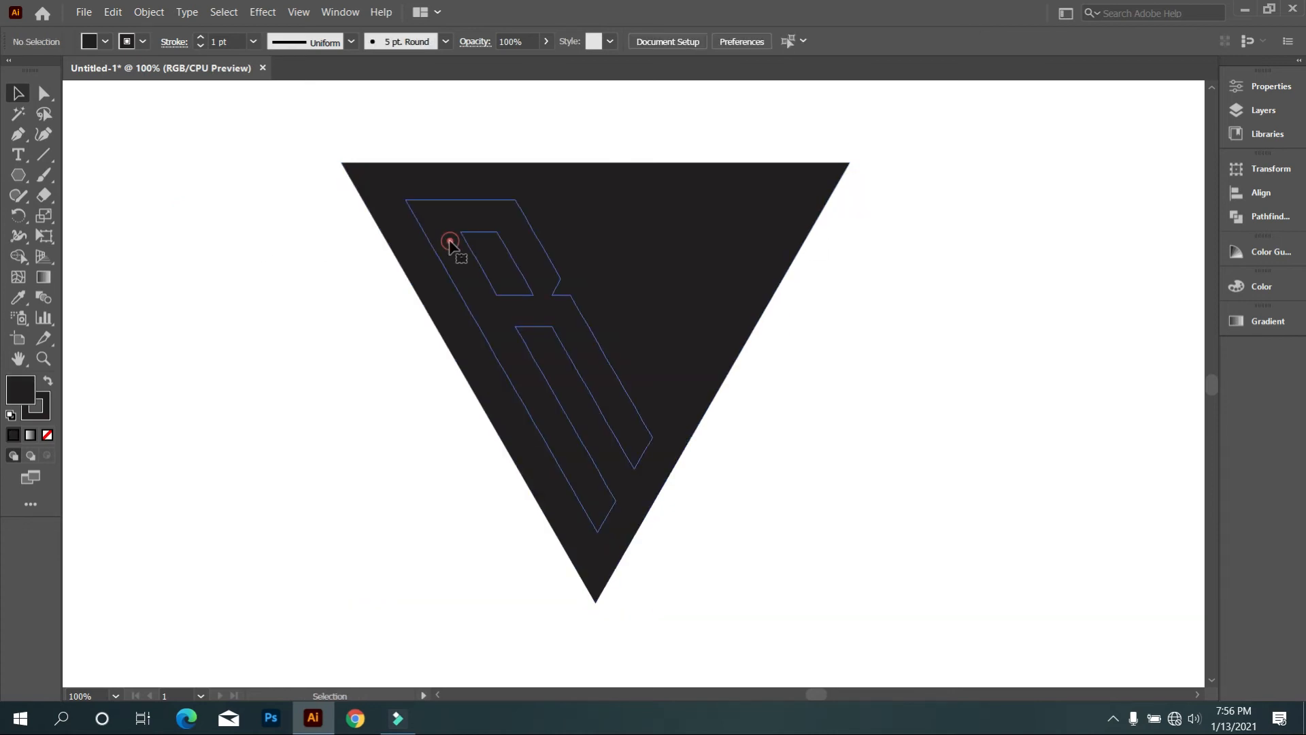
left_click(105, 42)
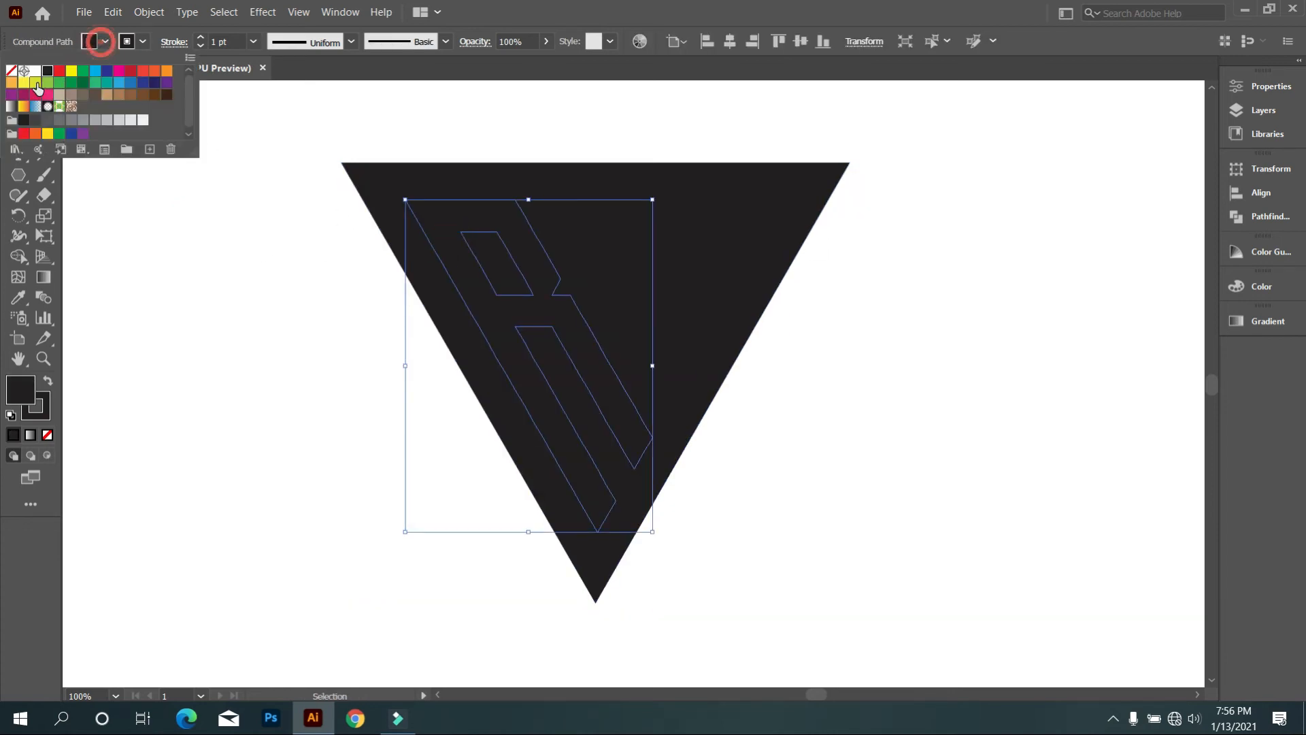
left_click(36, 71)
left_click(240, 229)
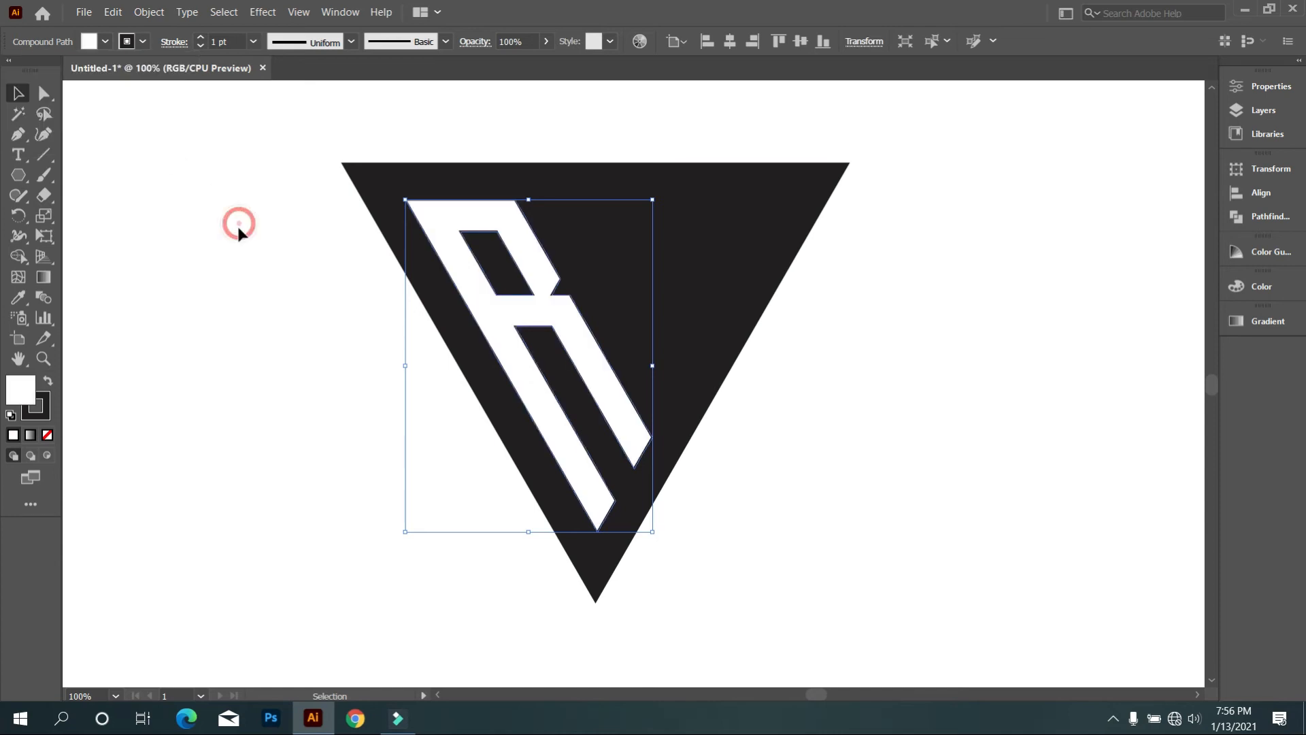
- Select the V inside the black triangle and fill it with white
left_click(240, 229)
left_click(677, 247)
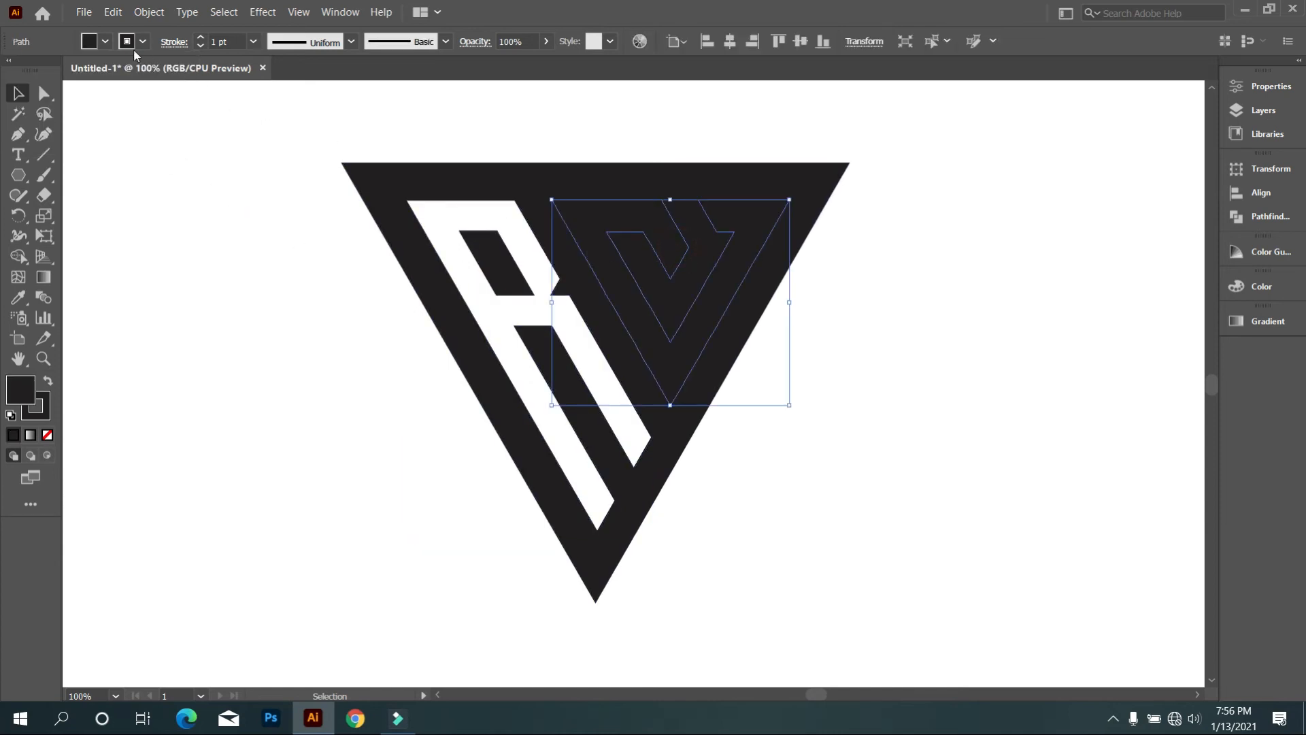
left_click(106, 44)
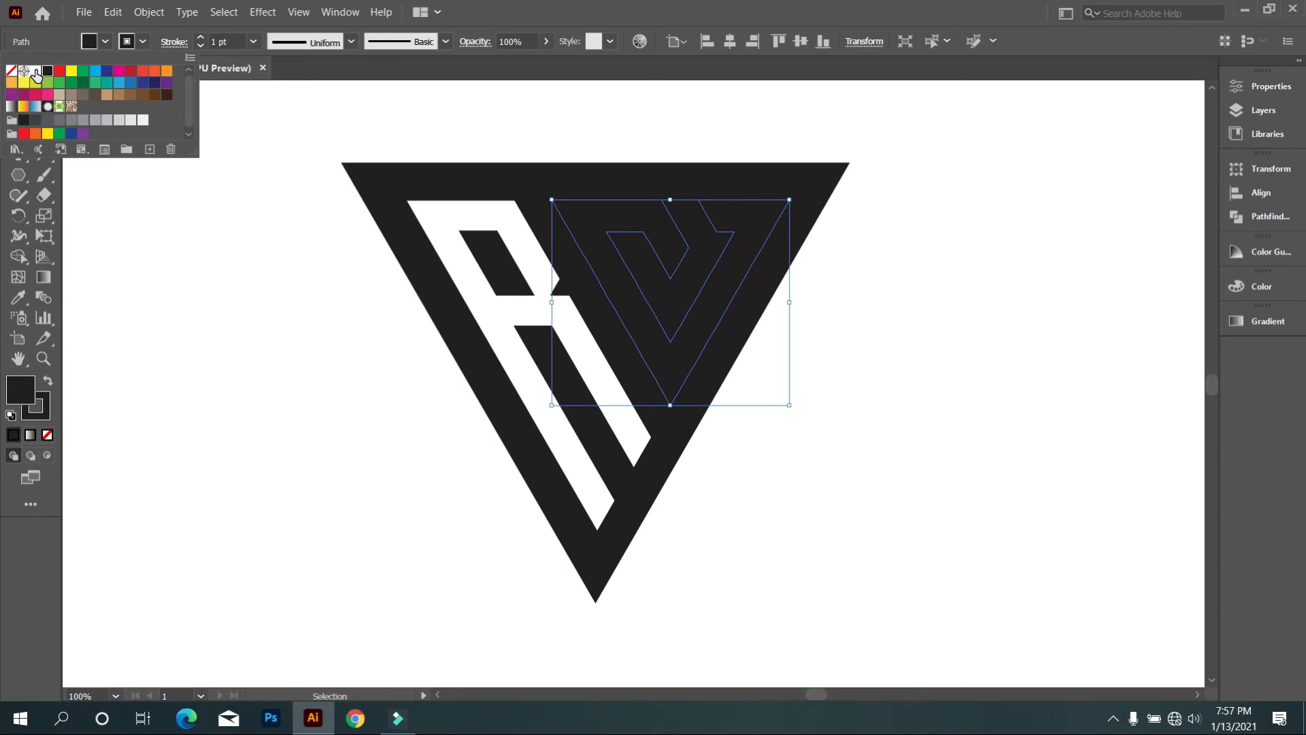
left_click(35, 73)
left_click(323, 338)
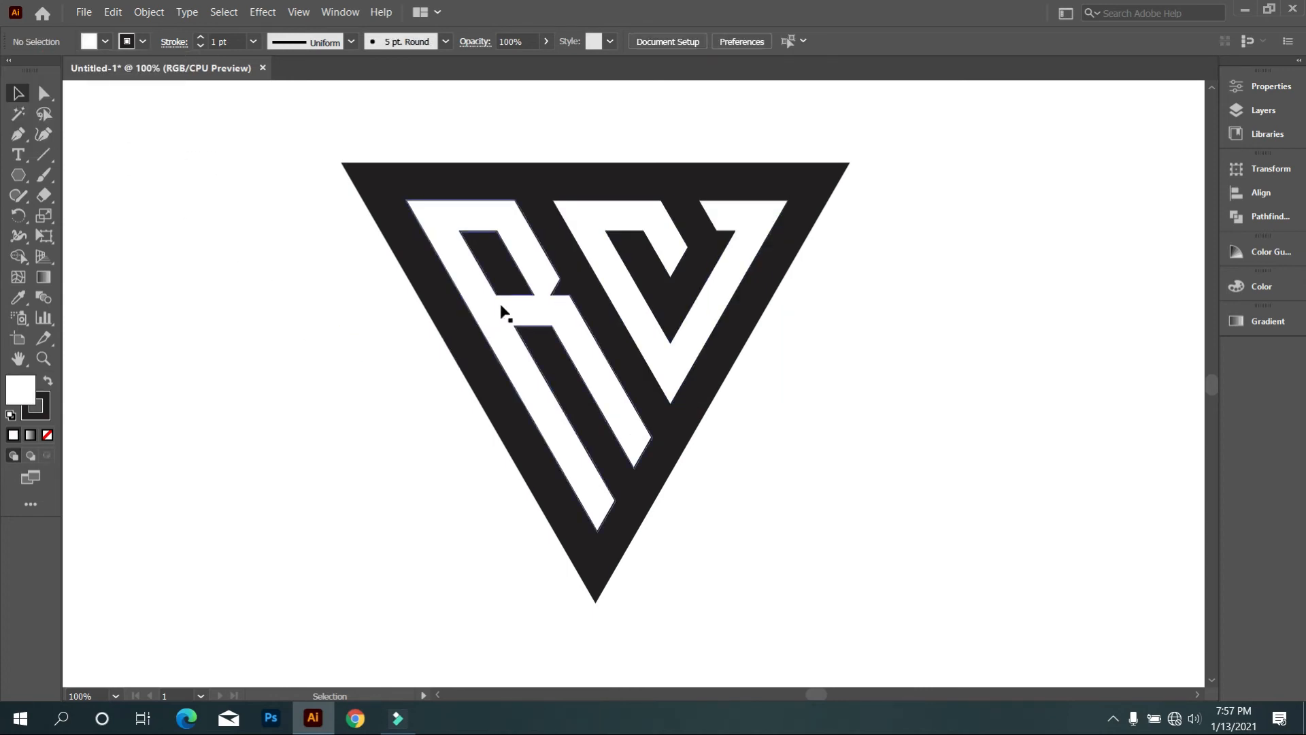
- Group the white R and V and give them a white stroke with a weight of 1 pt
left_click(555, 322)
left_click(222, 42)
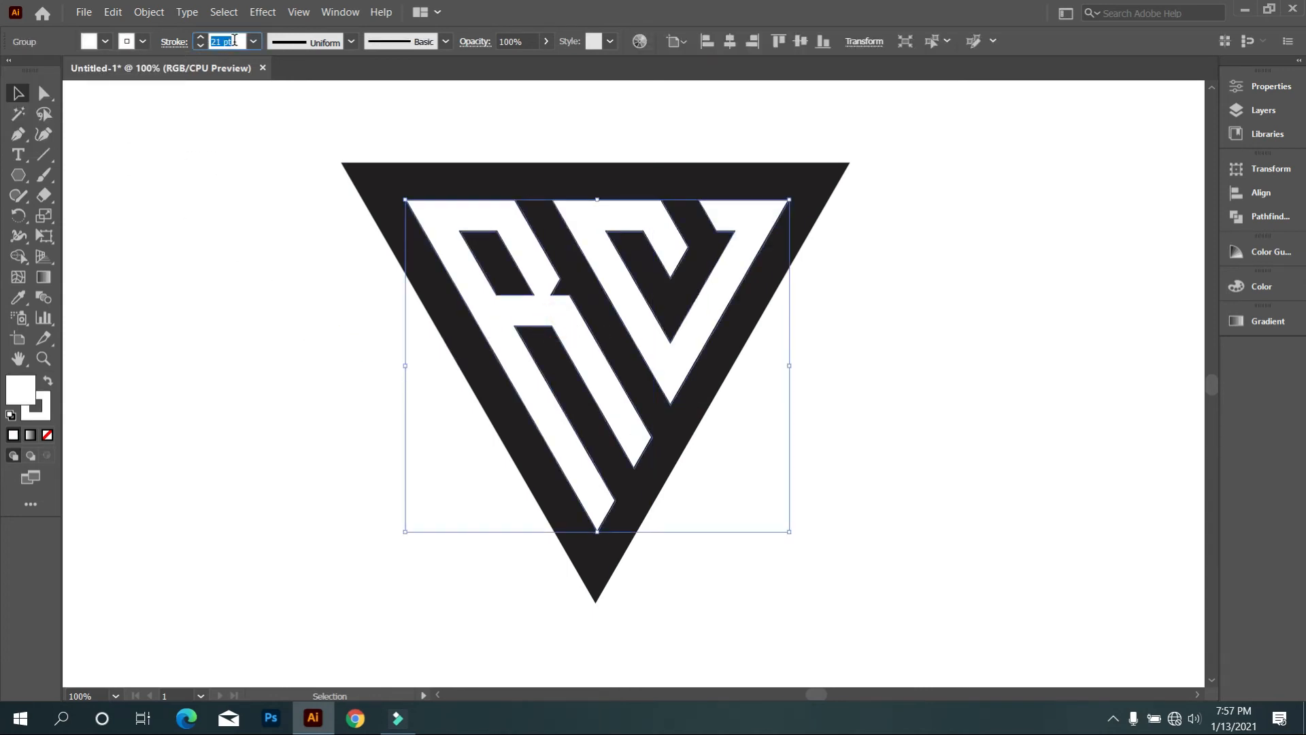
scroll(235, 40, "down", 6)
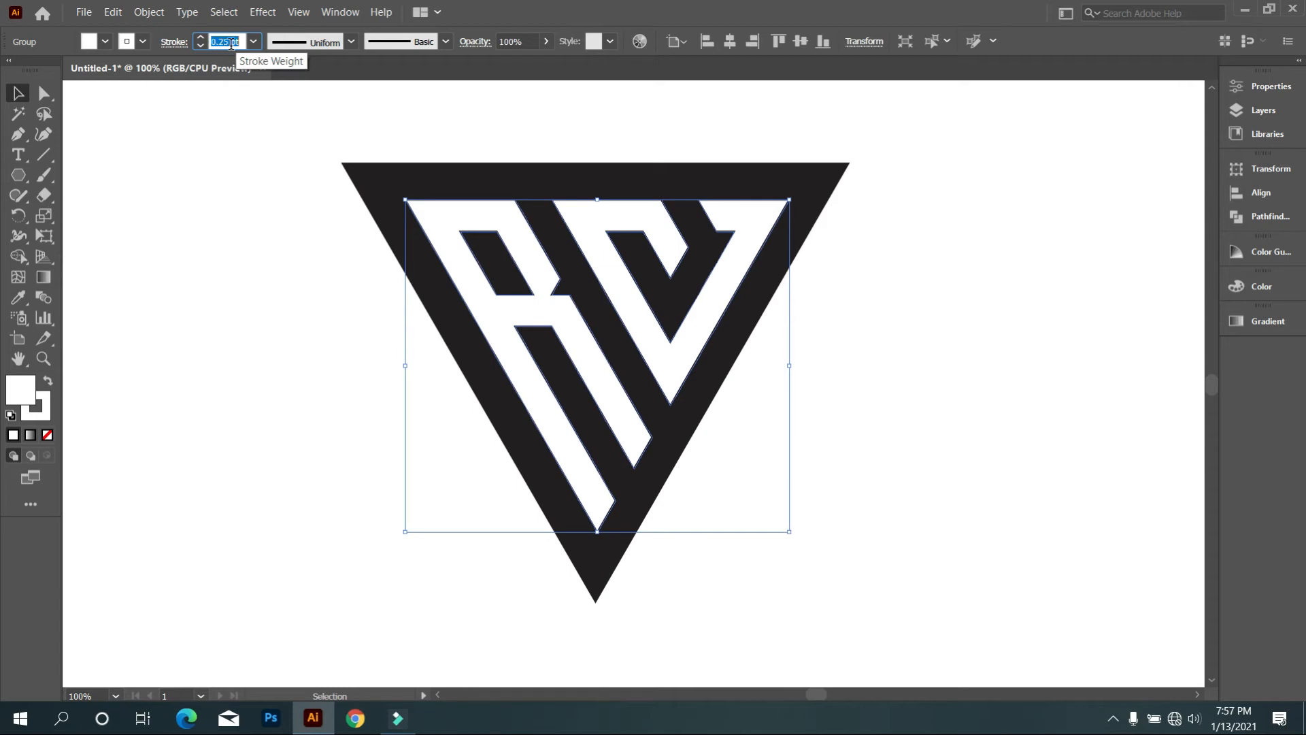
left_click(280, 229)
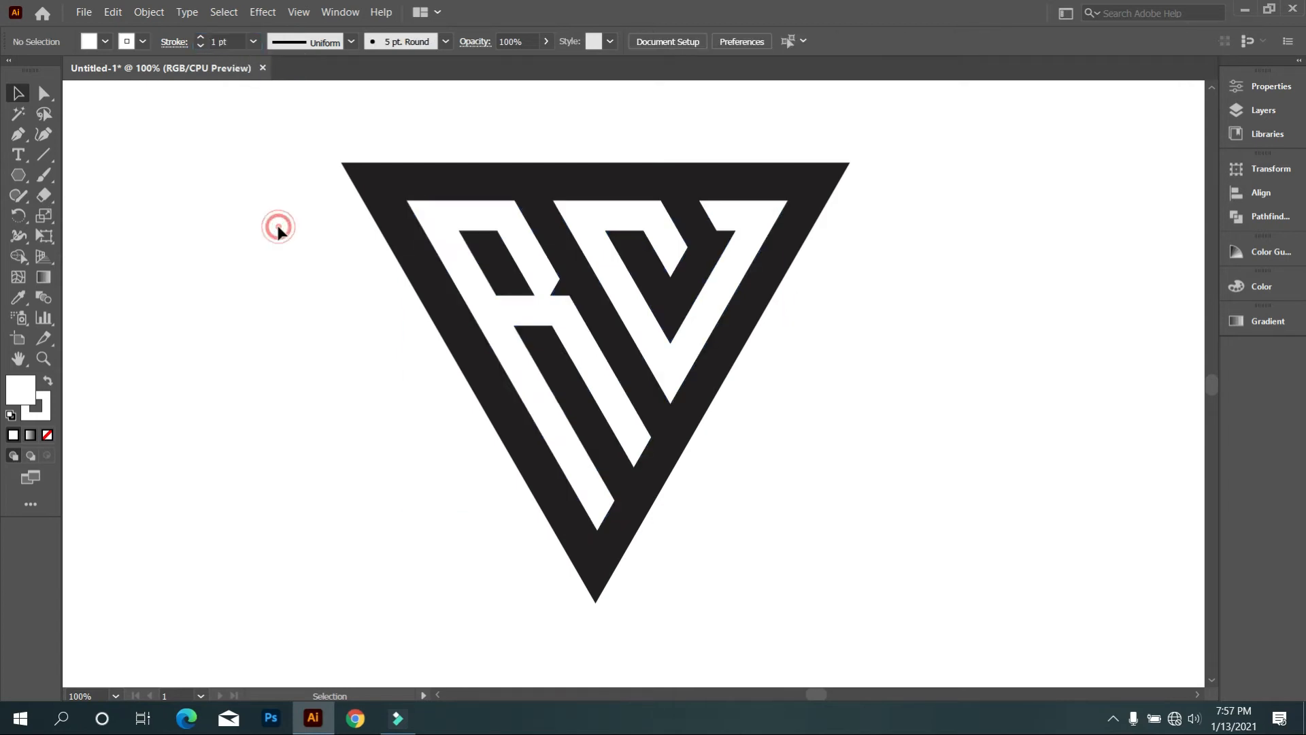
- Bring the grouped white R and V to the front of the black triangle
left_click(473, 272)
right_click(472, 270)
mouse_move(569, 453)
left_click(669, 456)
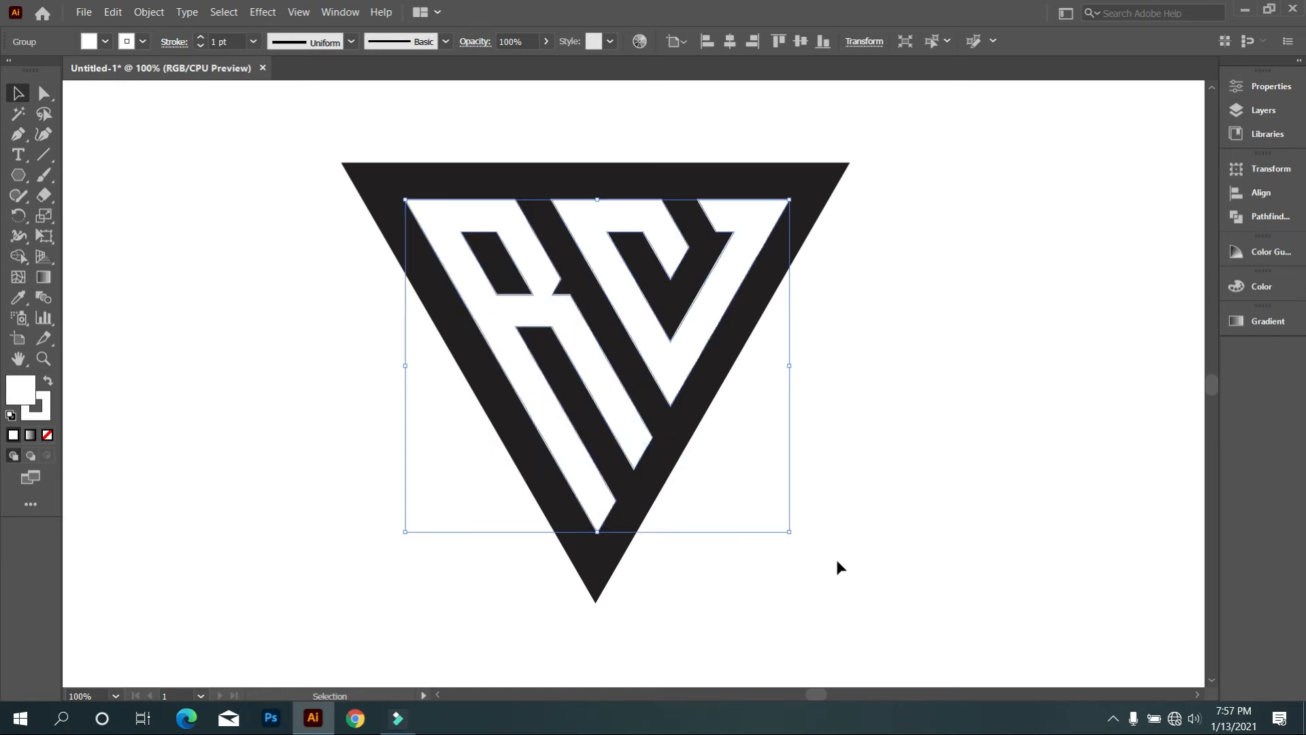
left_click(875, 561)
scroll(775, 471, "down", 1)
scroll(776, 471, "up", 1)
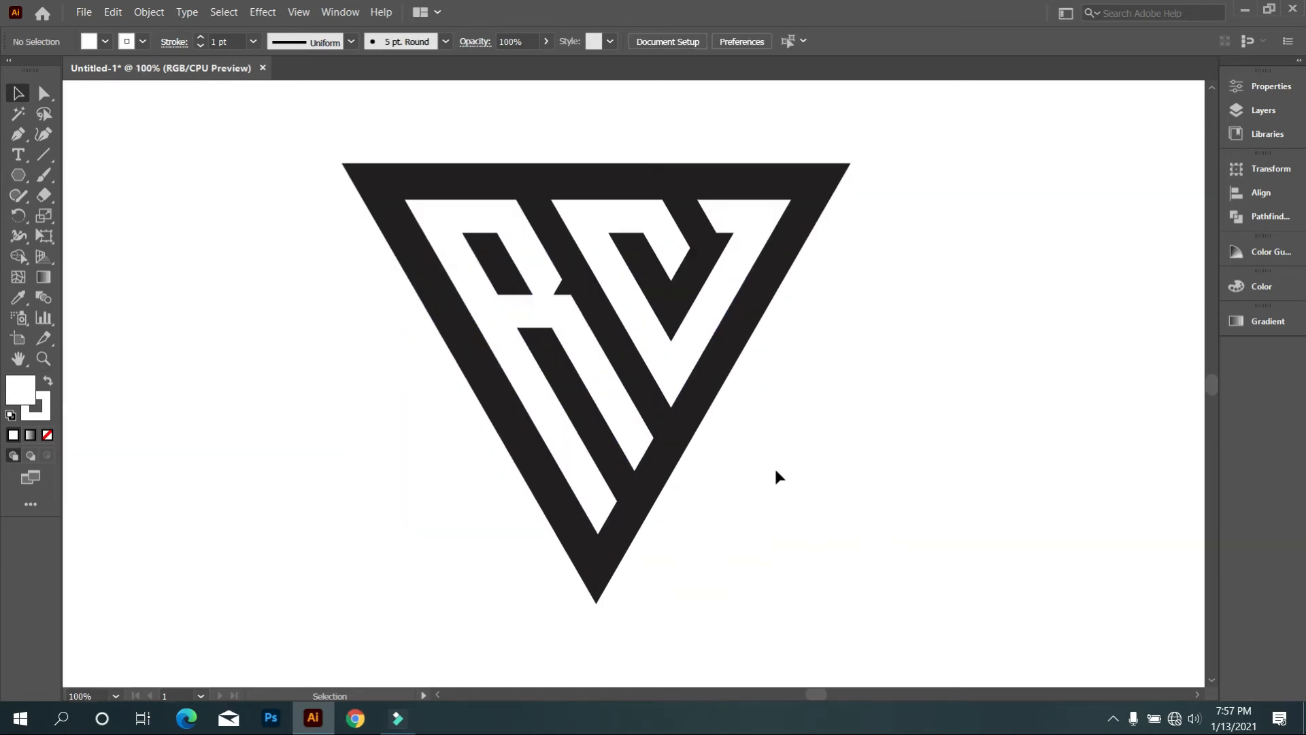
- Set the stroke weight of the grouped white R and V to 5 pt
left_click(507, 322)
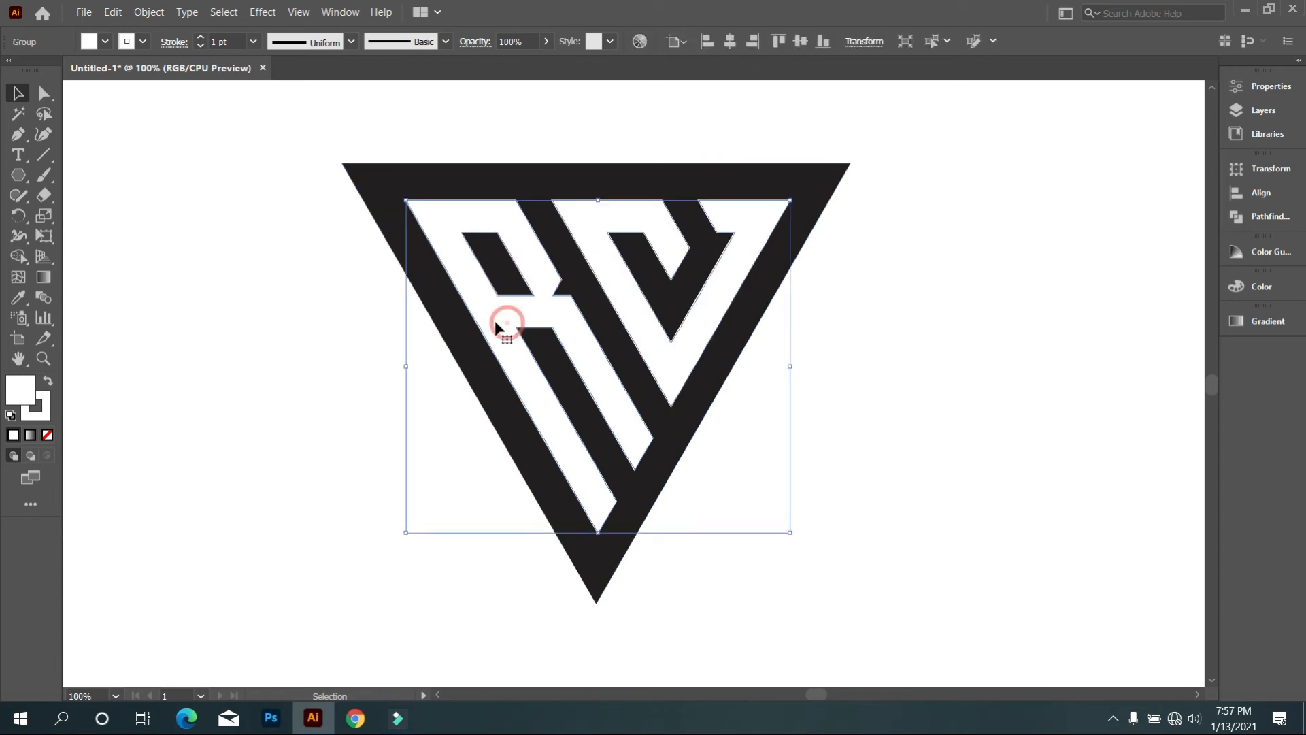
left_click(224, 40)
key("Up")
key("Up")
key("Up")
key("Up")
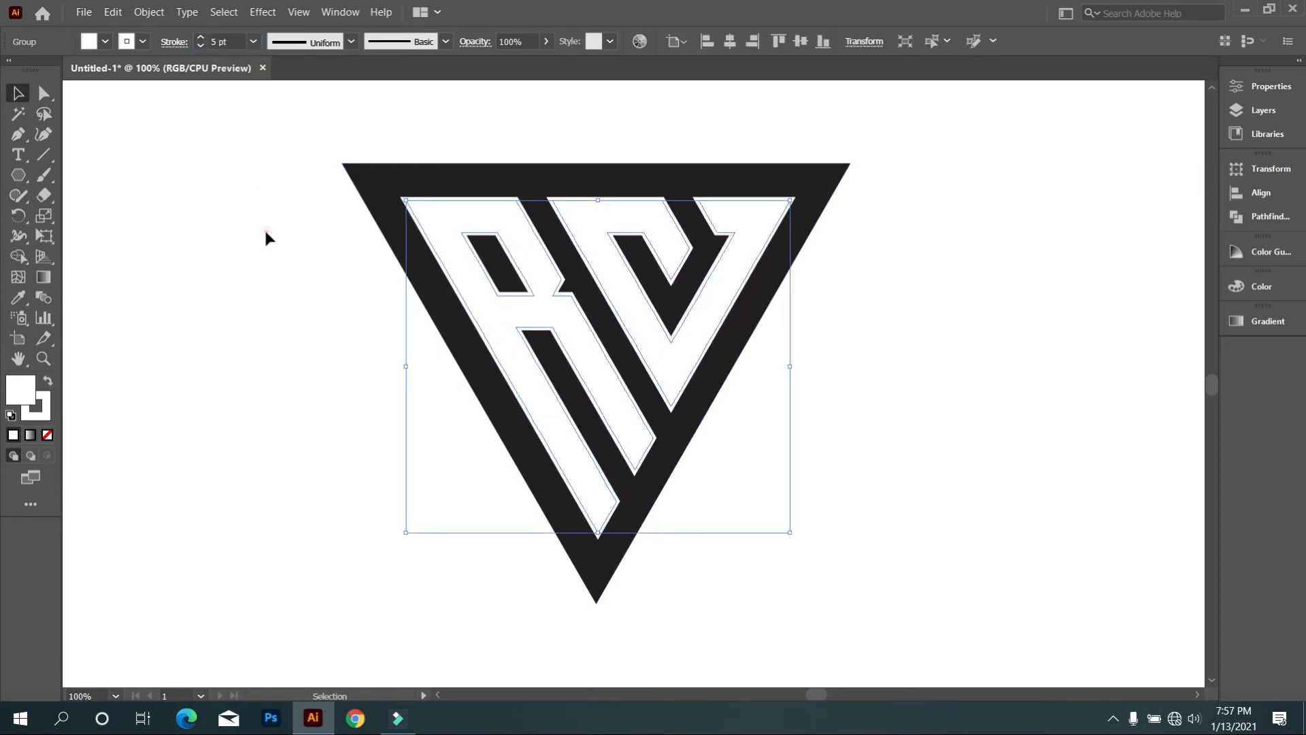
left_click(264, 228)
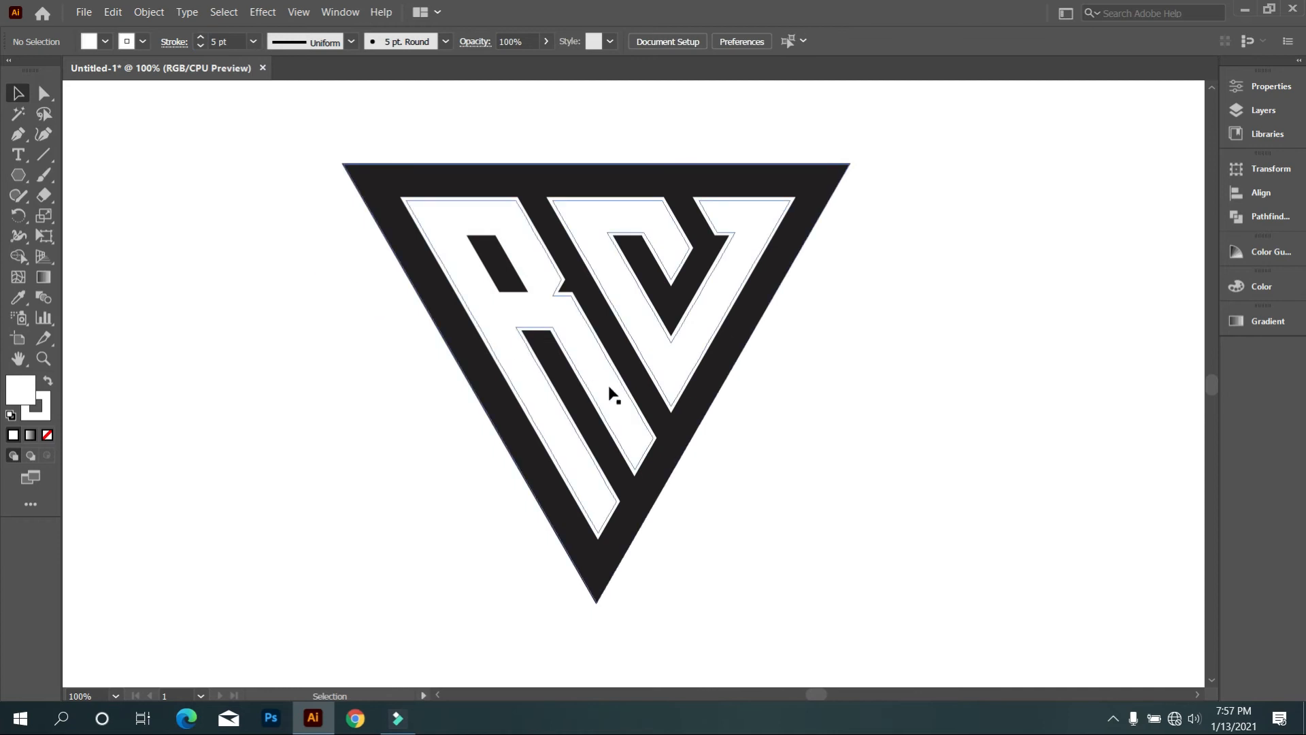
left_click(556, 345)
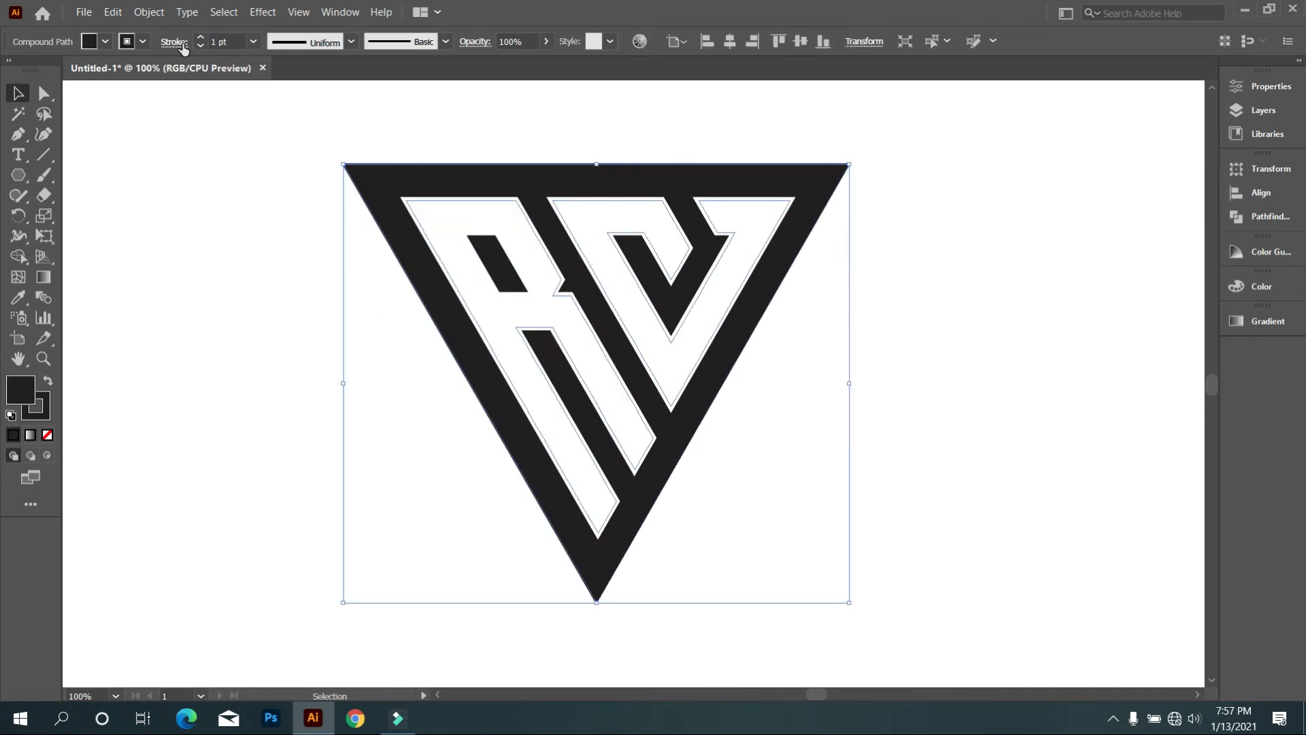
left_click(239, 233)
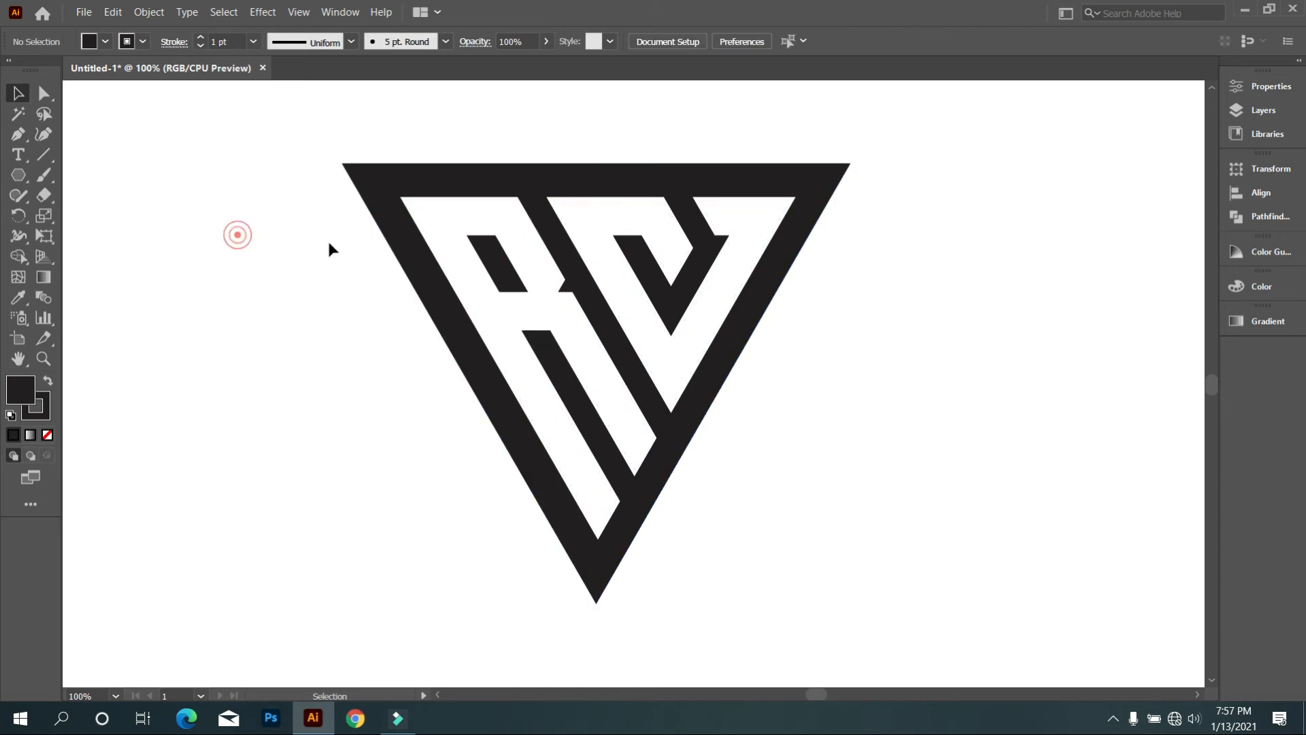
- Expand both the fill and the stroke of the grouped white letters
left_click(454, 236)
left_click(149, 12)
left_click(199, 187)
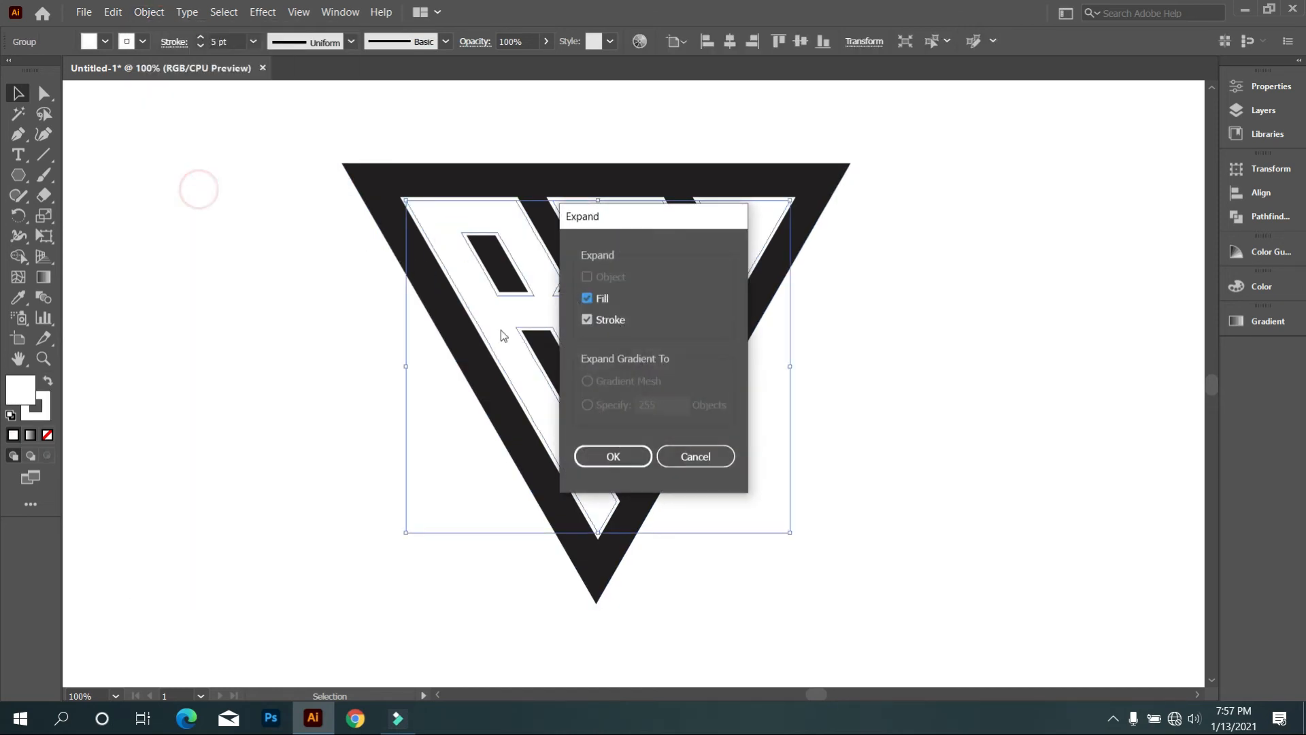
left_click(611, 458)
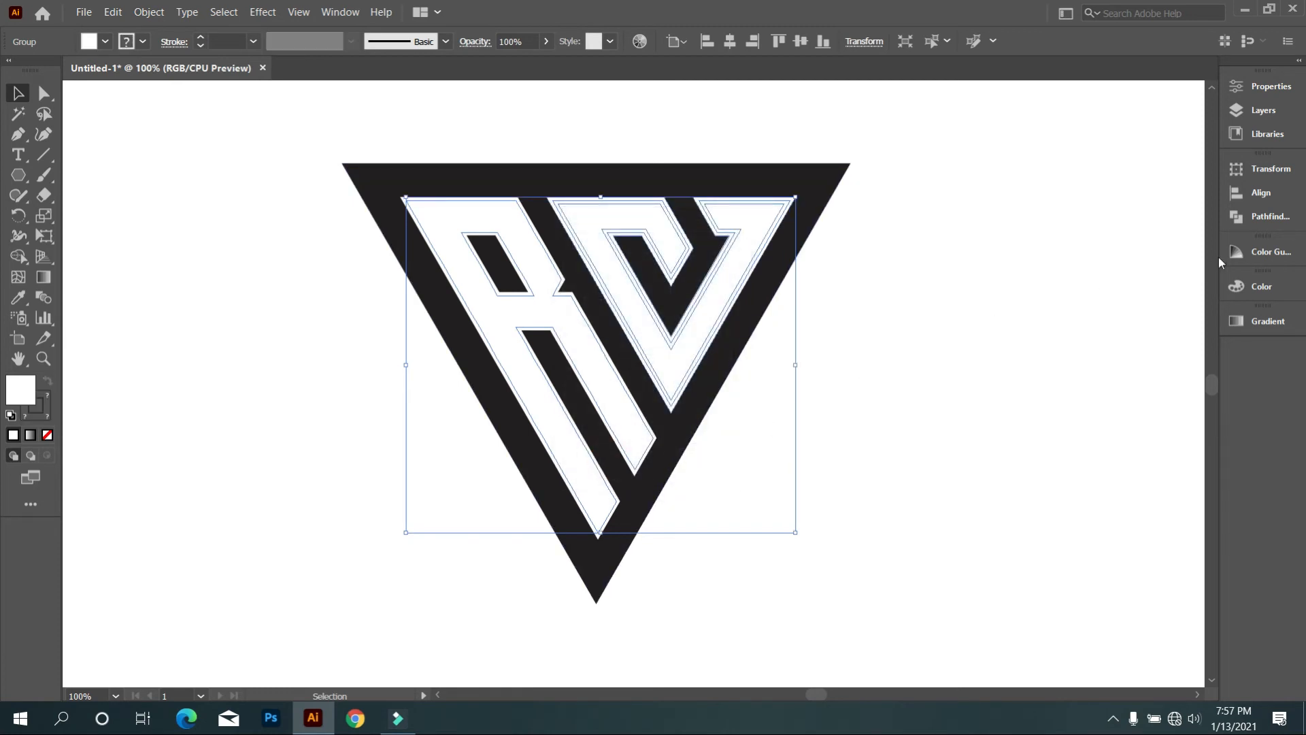
- Unite the expanded pieces of the R and V with the Pathfinder
left_click(1265, 217)
left_click(1037, 207)
left_click(997, 294)
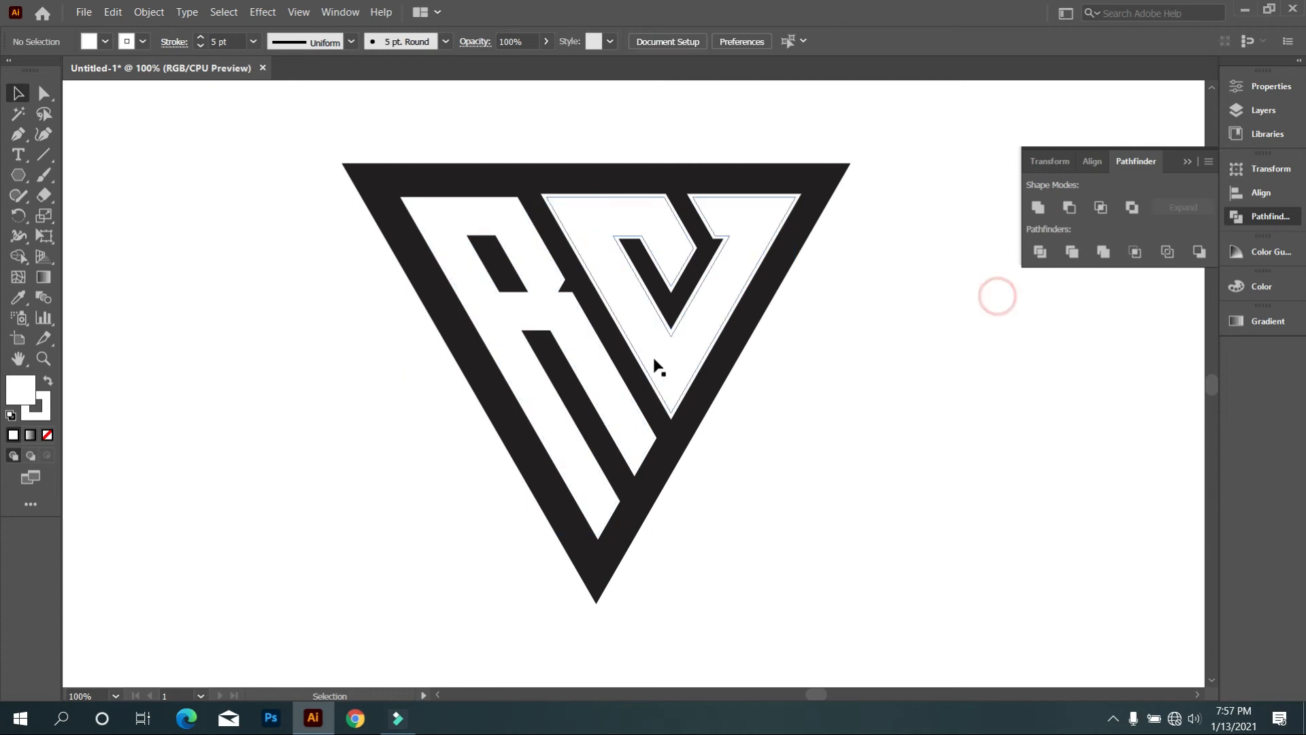
left_click(580, 317)
left_click(1039, 208)
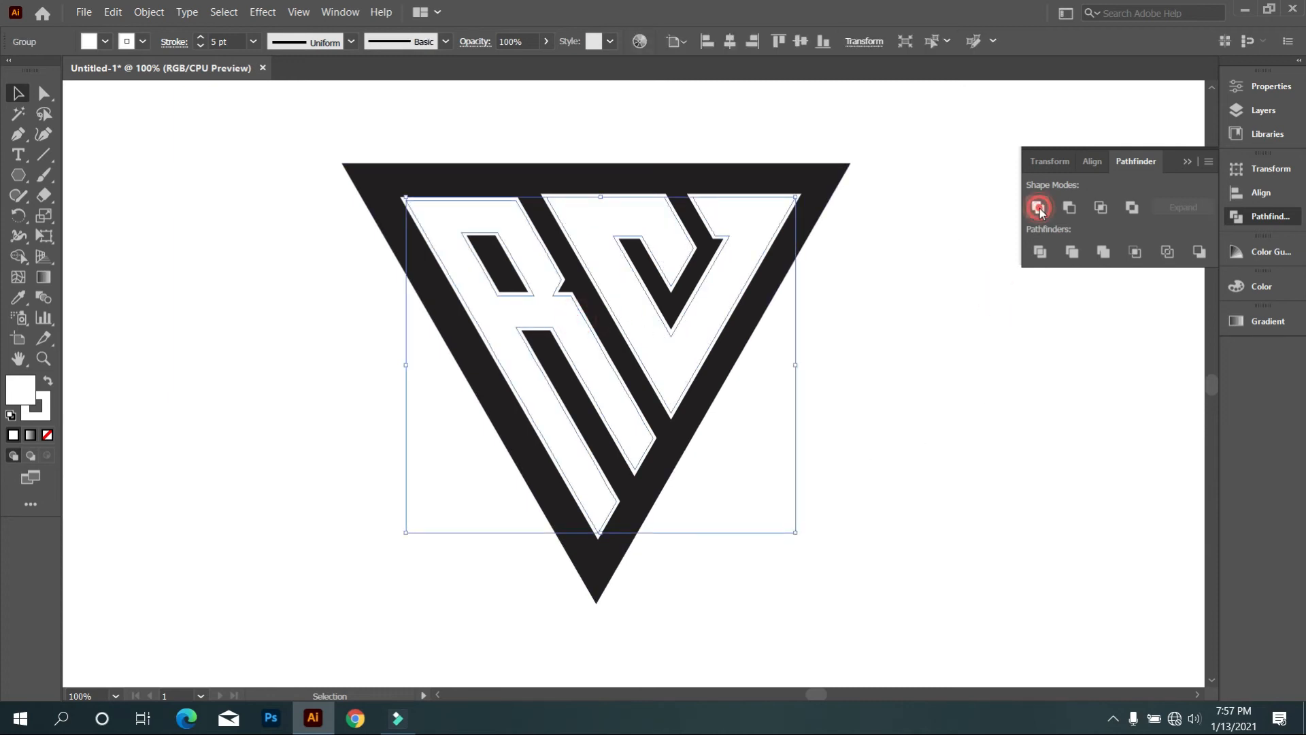
left_click(1003, 328)
- Group the letters with the black triangle and move the monogram sideways, clearing empty space beside it on the artboard
scroll(908, 415, "down", 2)
scroll(919, 423, "up", 1)
left_click_drag(921, 428, 792, 430)
key("a")
left_click_drag(370, 180, 768, 530)
key("v")
left_click_drag(615, 373, 739, 358)
left_click(861, 479)
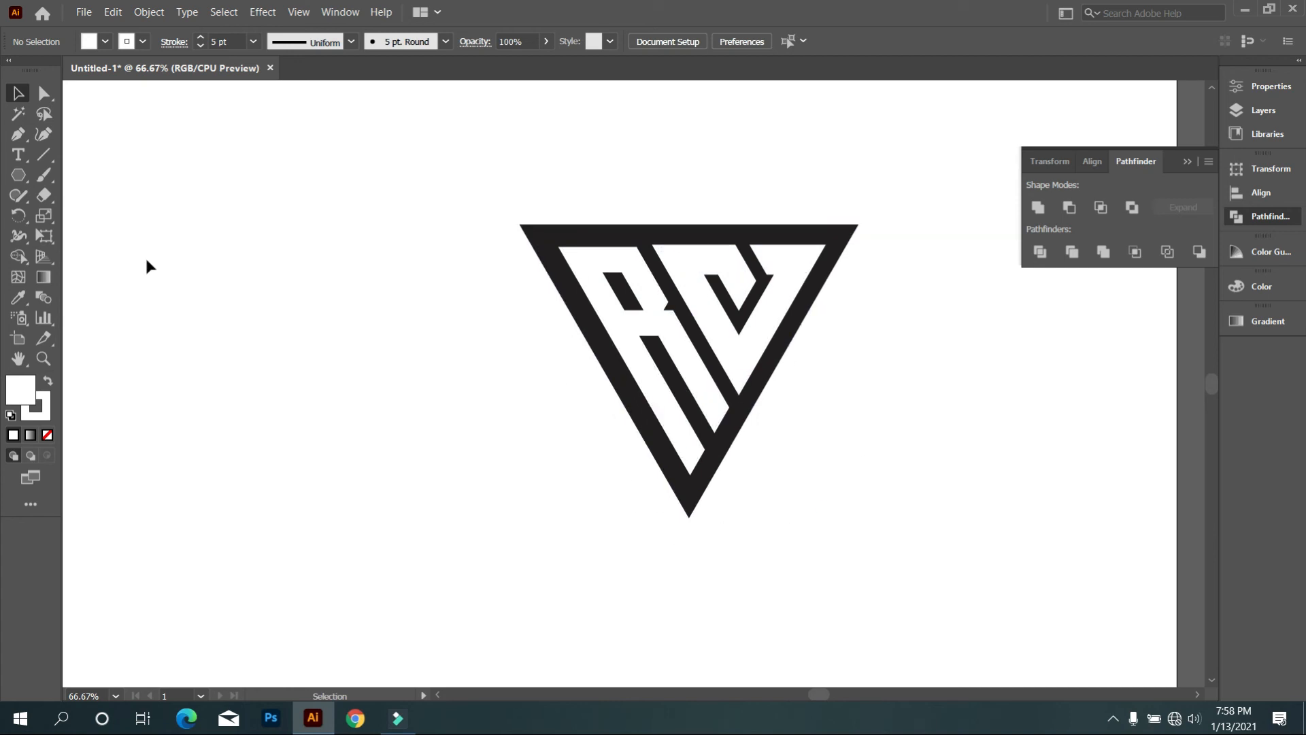
- Draw a circle slightly larger than the monogram in the empty area beside it, with no fill and a black stroke
left_click_drag(27, 176, 94, 214)
left_click_drag(265, 286, 402, 470)
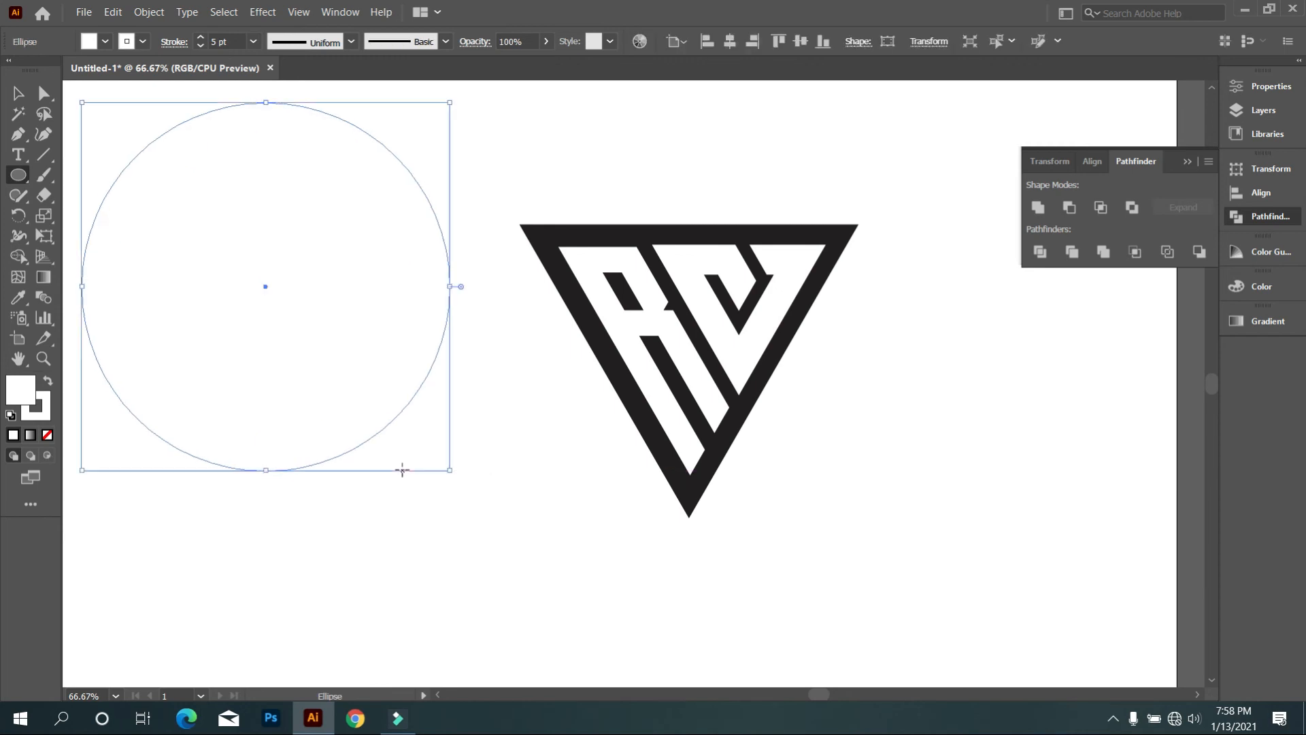
left_click(46, 435)
left_click(143, 40)
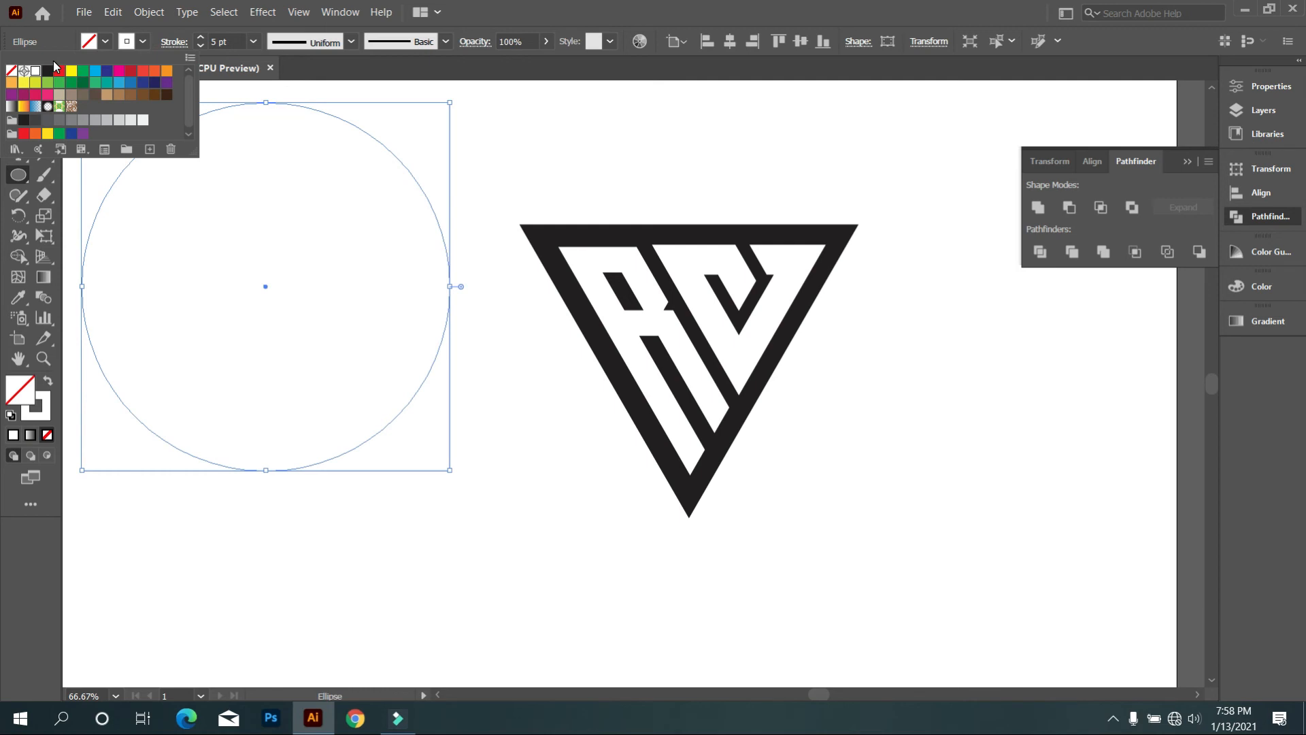
left_click(48, 70)
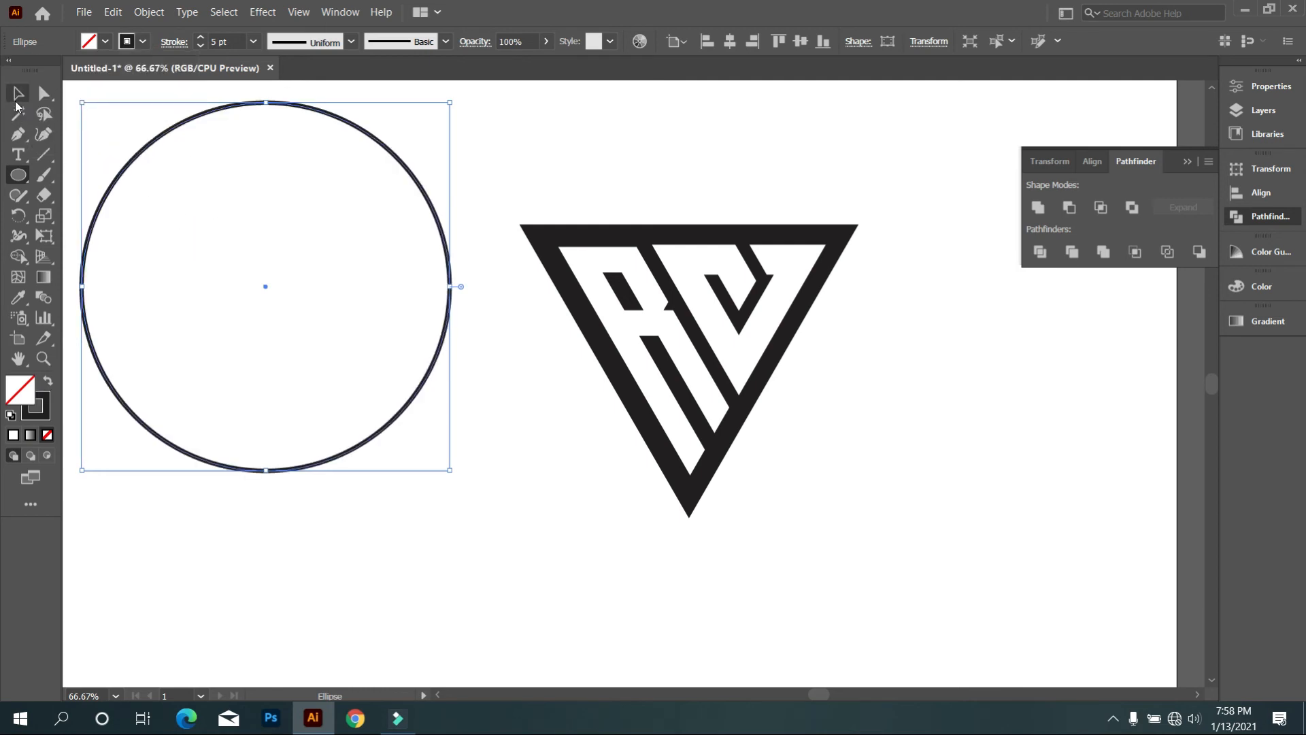
- Move the circle over the monogram and scale it down slightly so the triangle's corners stick out
left_click(18, 96)
left_click_drag(264, 289, 681, 320)
left_click_drag(870, 509, 858, 500)
left_click(875, 529)
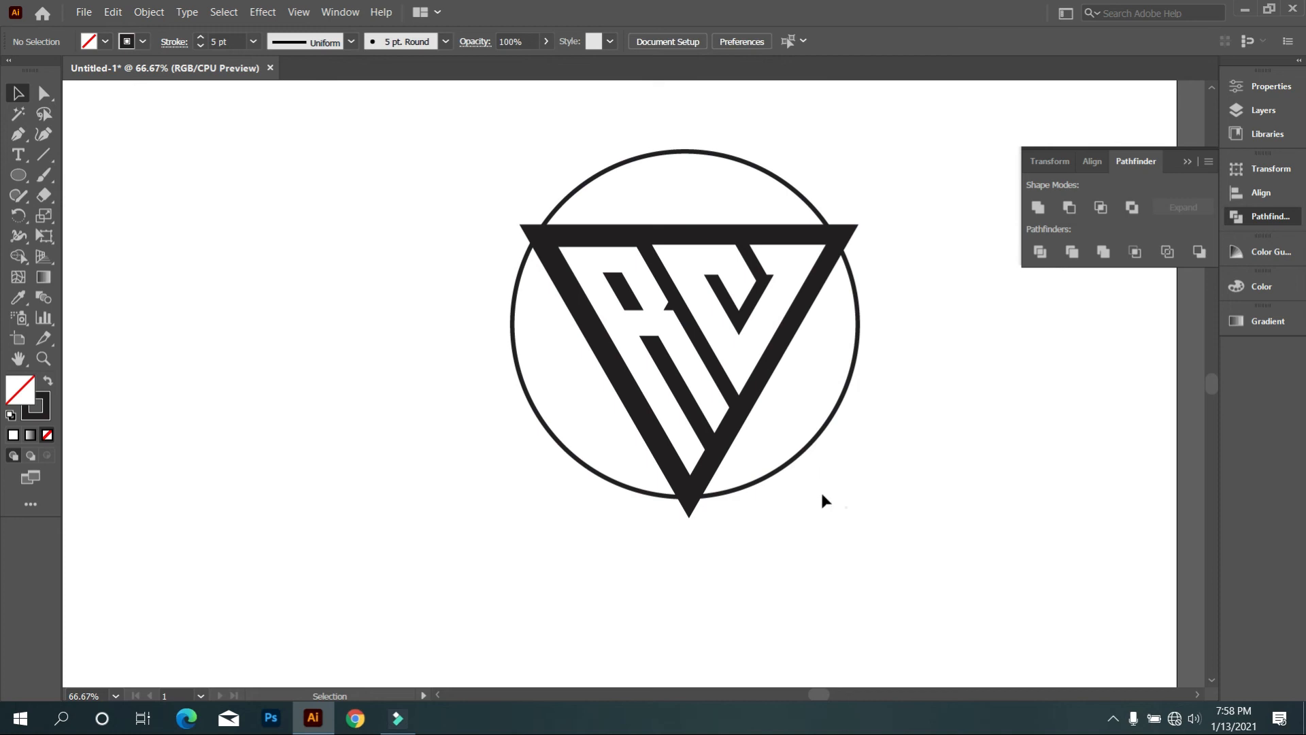
- Centre the circle and the monogram on each other horizontally and align them vertically
left_click_drag(822, 501, 627, 256)
left_click(729, 42)
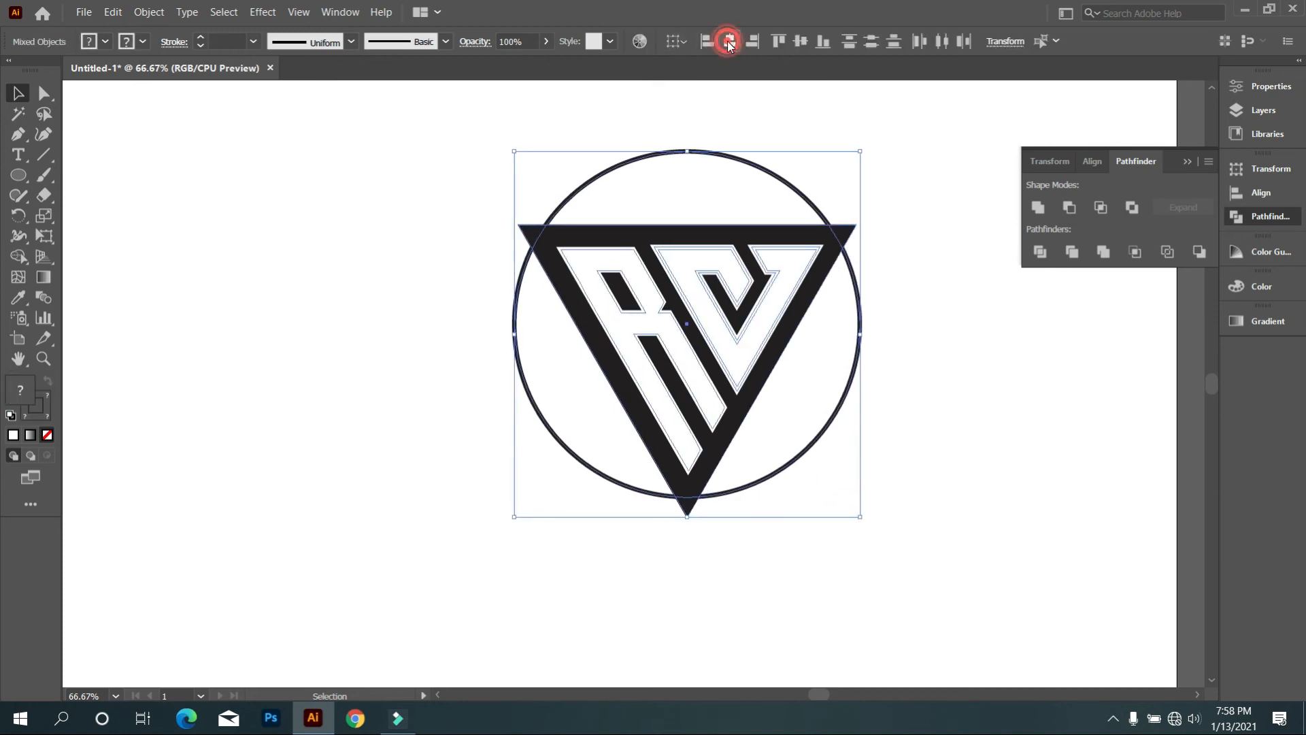
left_click(800, 41)
left_click(938, 364)
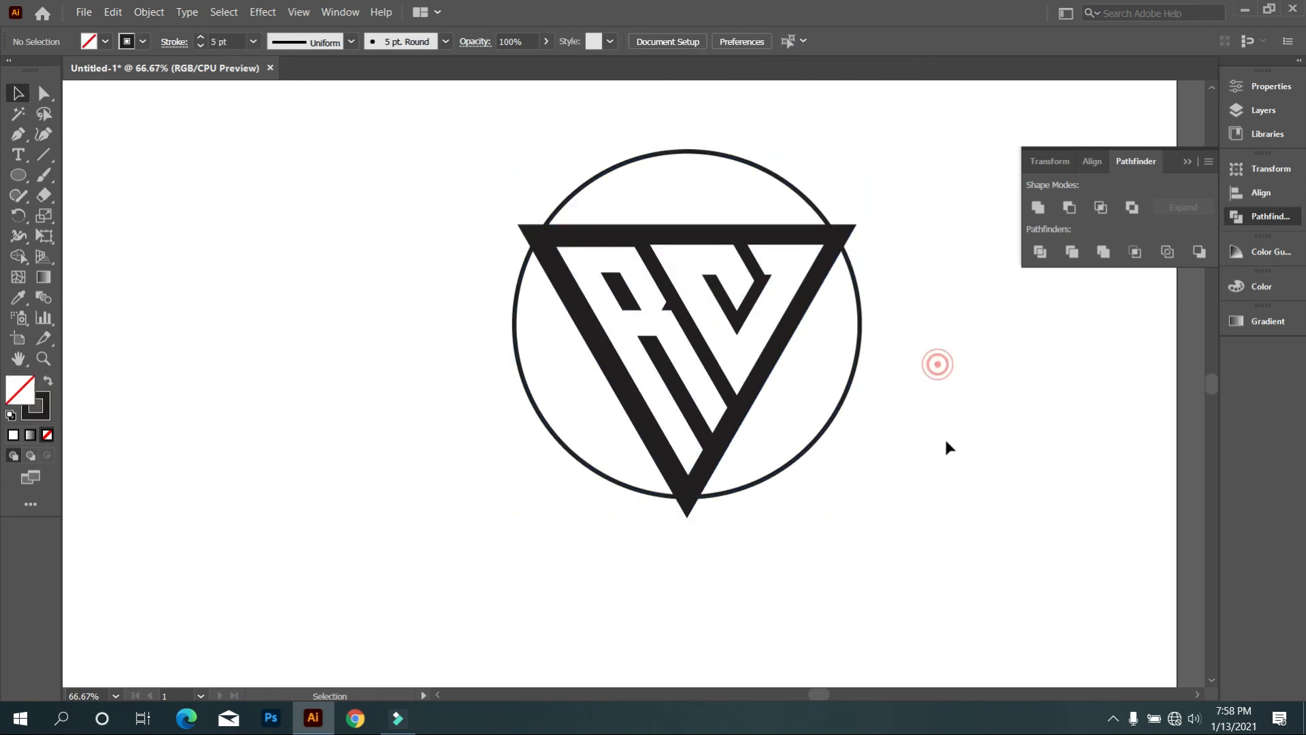
- Duplicate the circle in place and scale the copy about its centre to roughly two thirds of the diameter
left_click(825, 451)
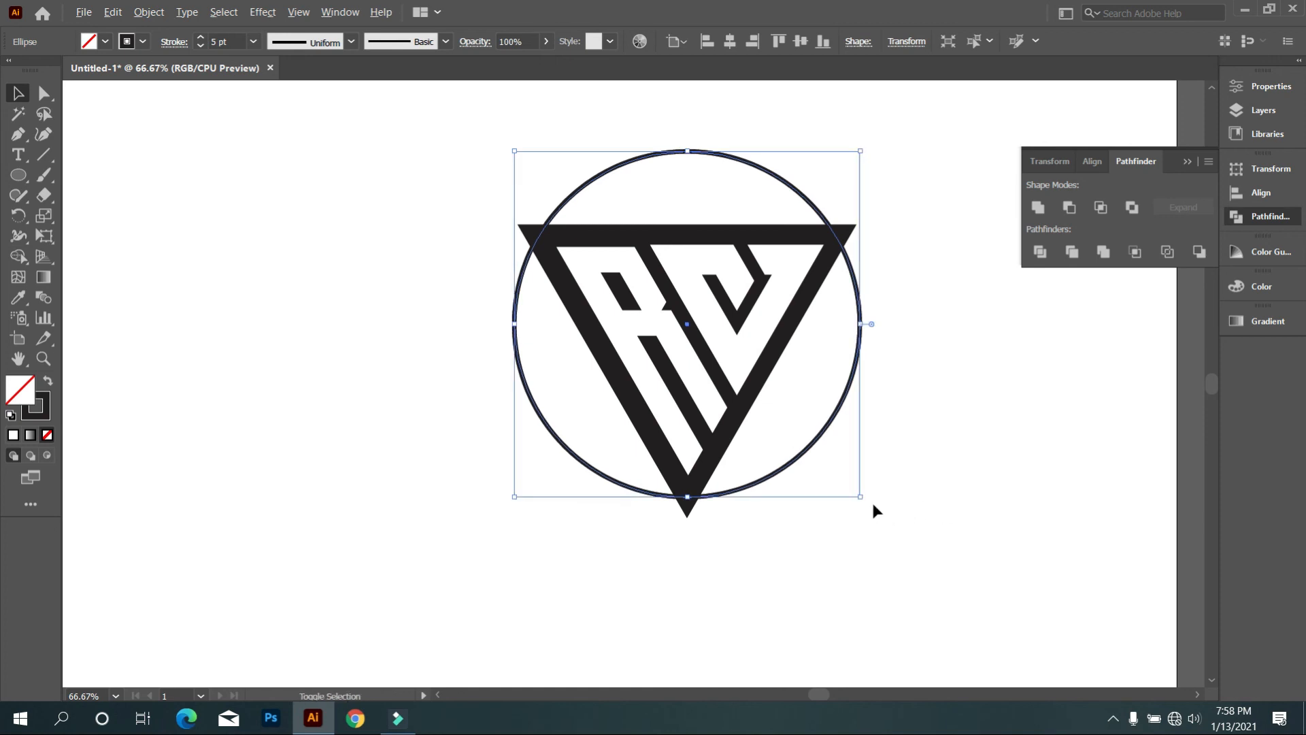
left_click_drag(860, 496, 806, 467)
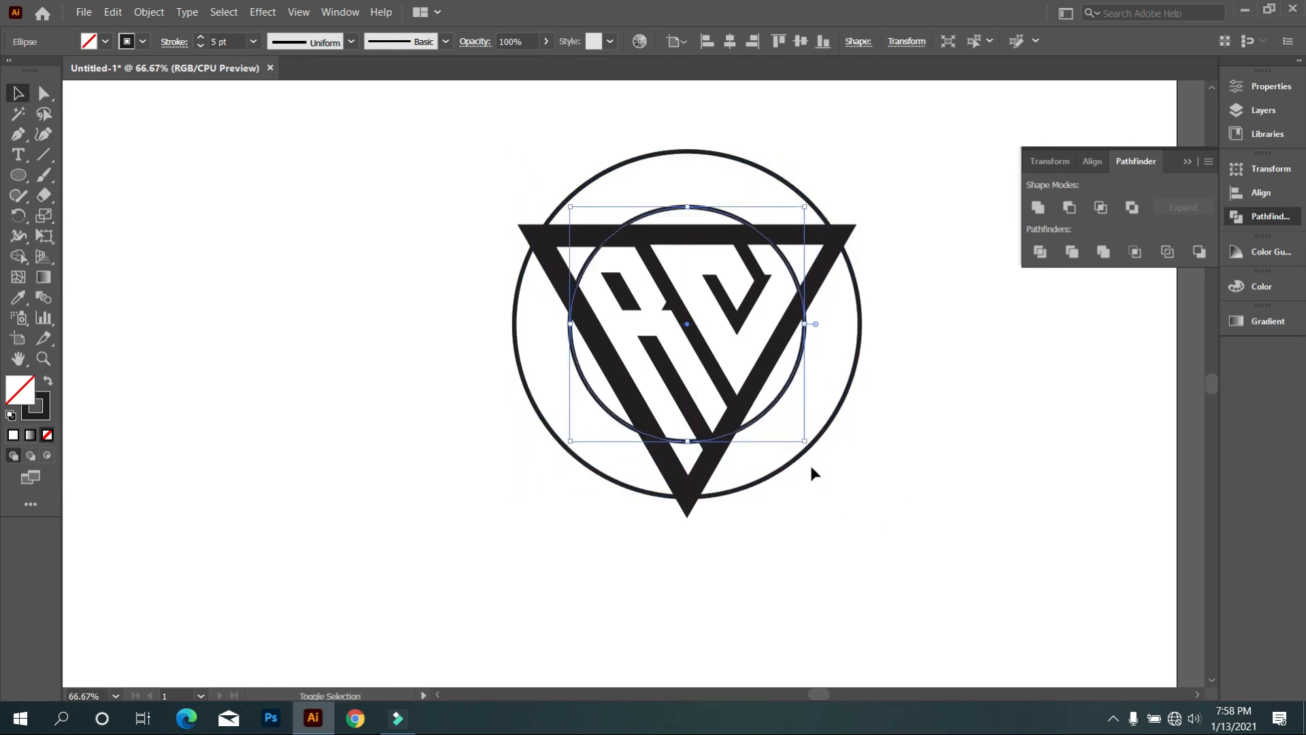
left_click(909, 518)
- Bring the triangle monogram to the front of both circles
left_click(816, 258)
right_click(816, 258)
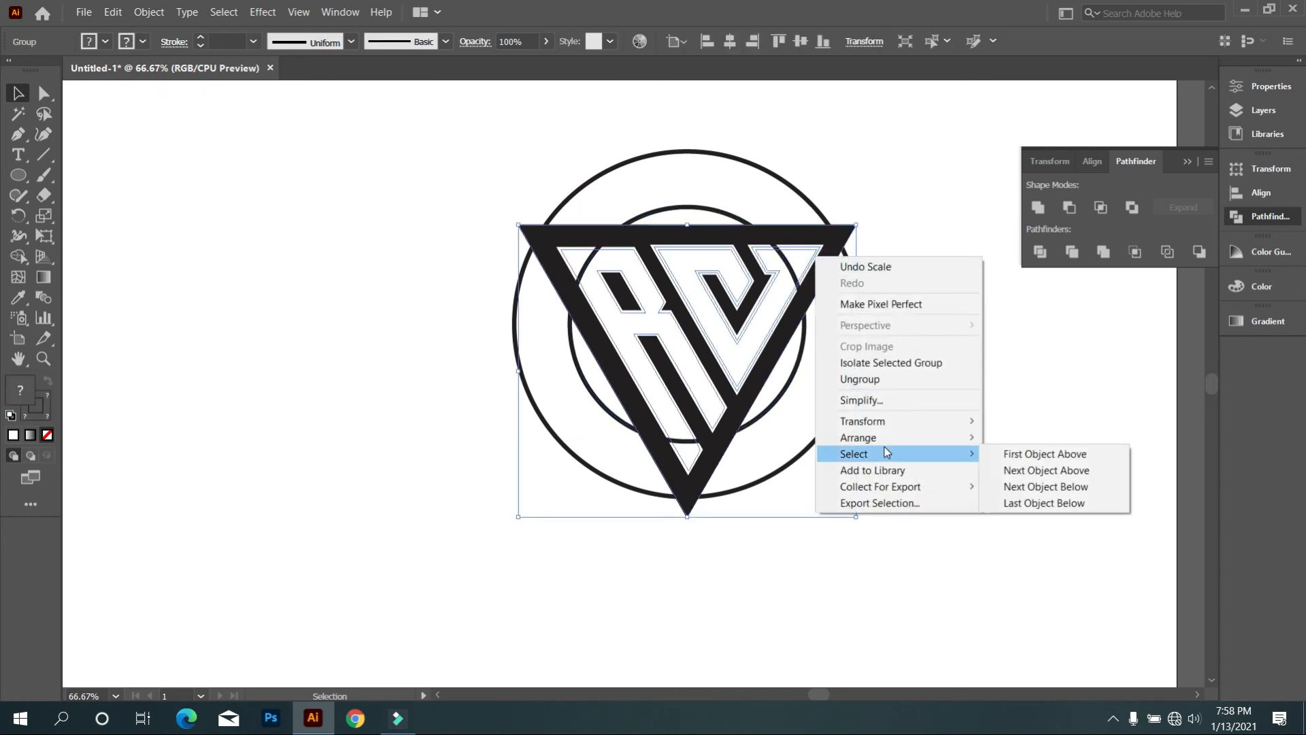
mouse_move(884, 441)
left_click(1019, 446)
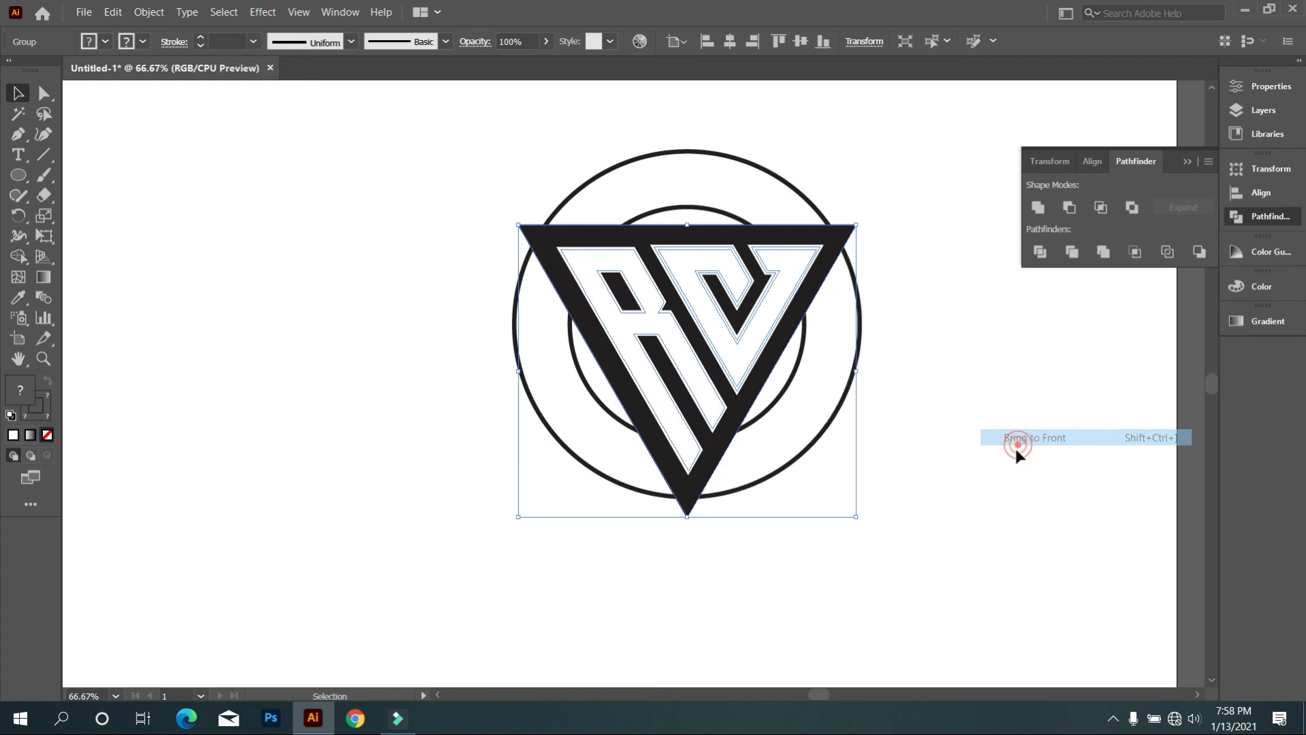
left_click(896, 422)
- Swap the fill and stroke of the inner circle to make it solid black without an outline
left_click(792, 381)
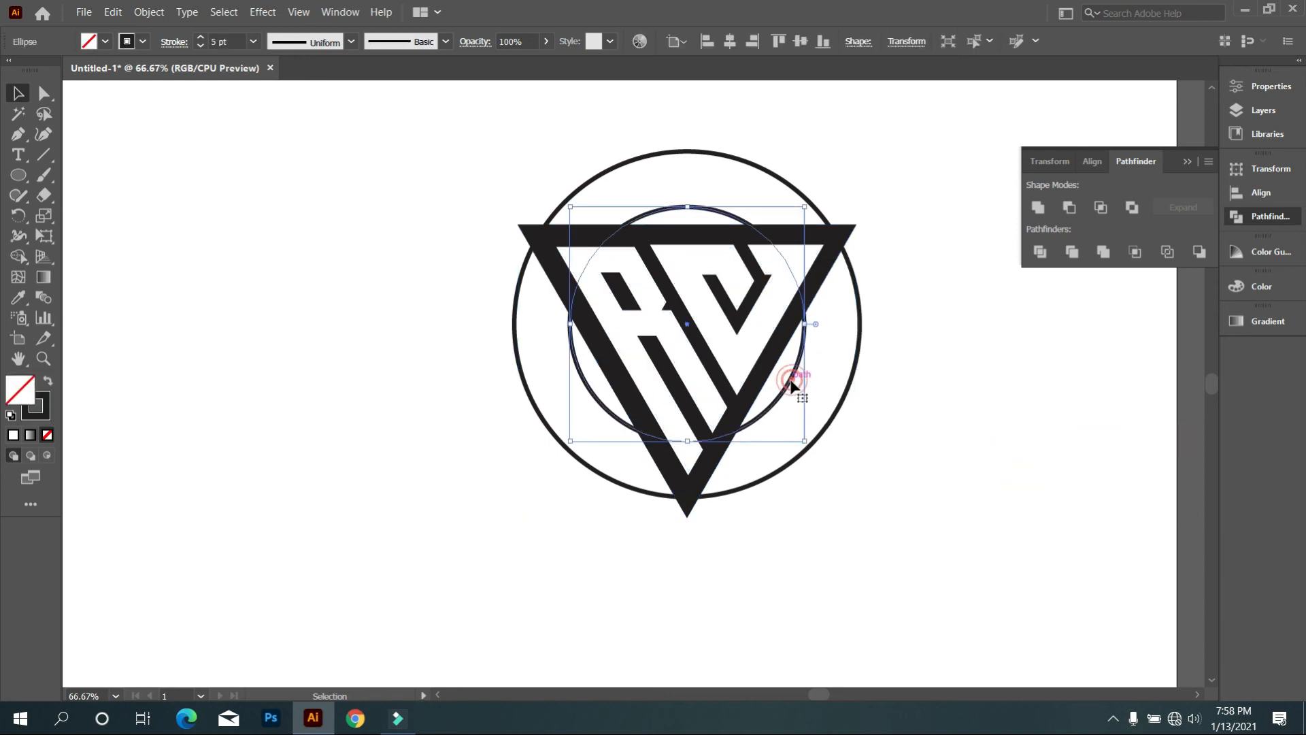
left_click(48, 383)
left_click(171, 372)
- Set the stroke weight of the outer circle to 17 pt
mouse_move(317, 340)
left_mouse_down()
mouse_move(382, 343)
mouse_move(553, 401)
left_mouse_up()
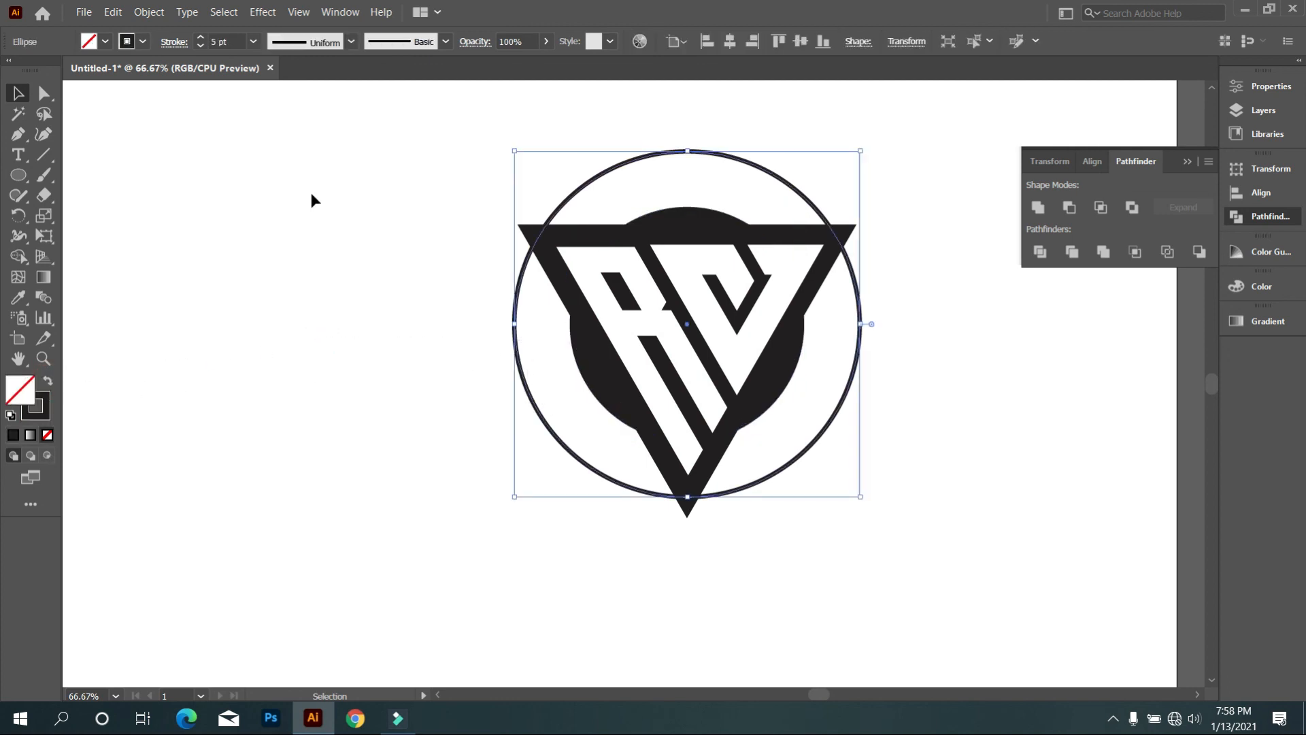
left_click(230, 41)
scroll(231, 38, "up", 8)
scroll(231, 37, "up", 3)
left_click(233, 127)
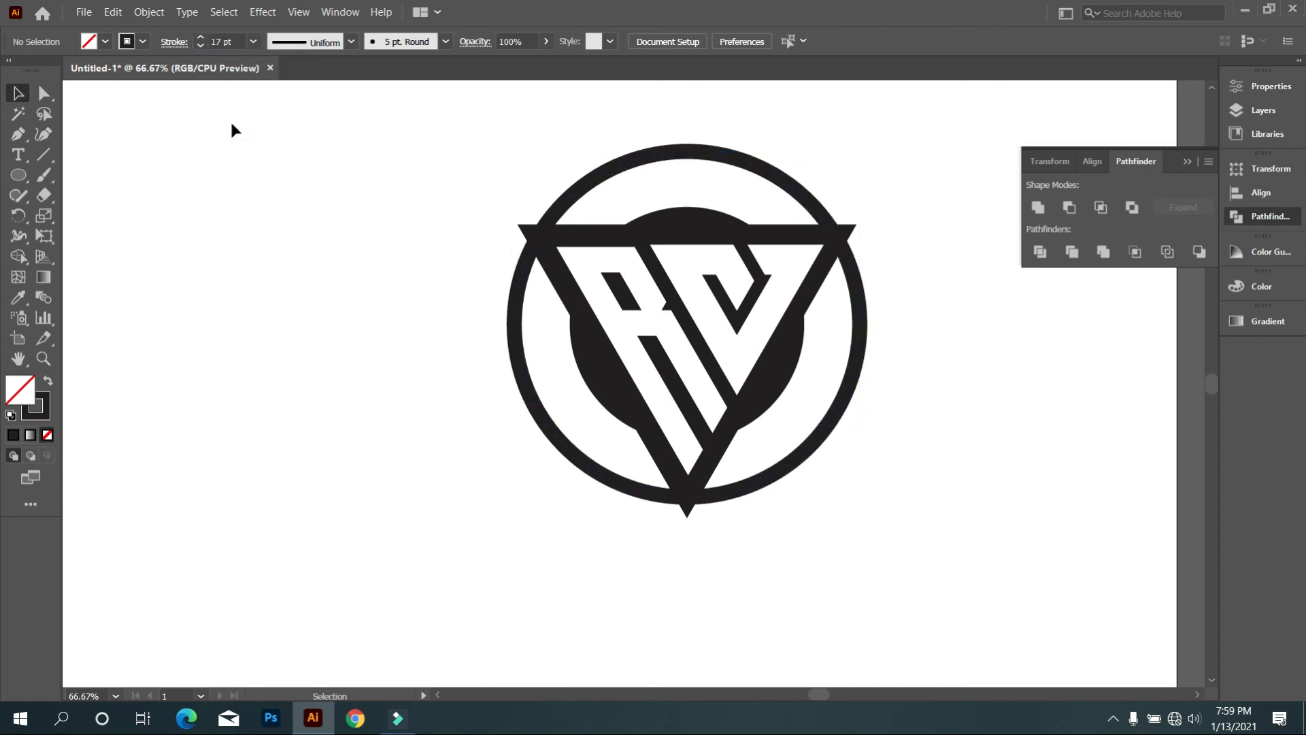
- Scale the outer circle down about its centre to roughly 90% so the triangle's corners extend past the ring
left_click_drag(892, 487, 823, 445)
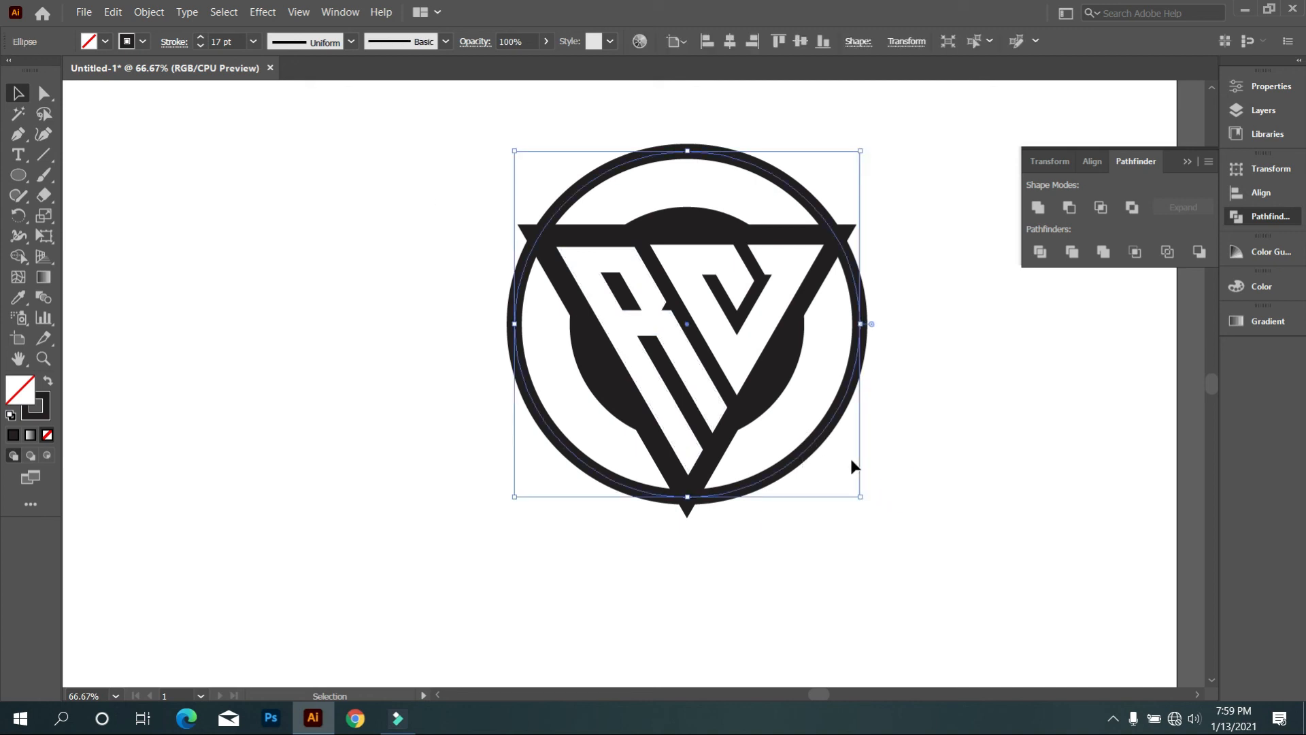
left_click_drag(861, 497, 774, 524)
left_click(873, 513)
key("space")
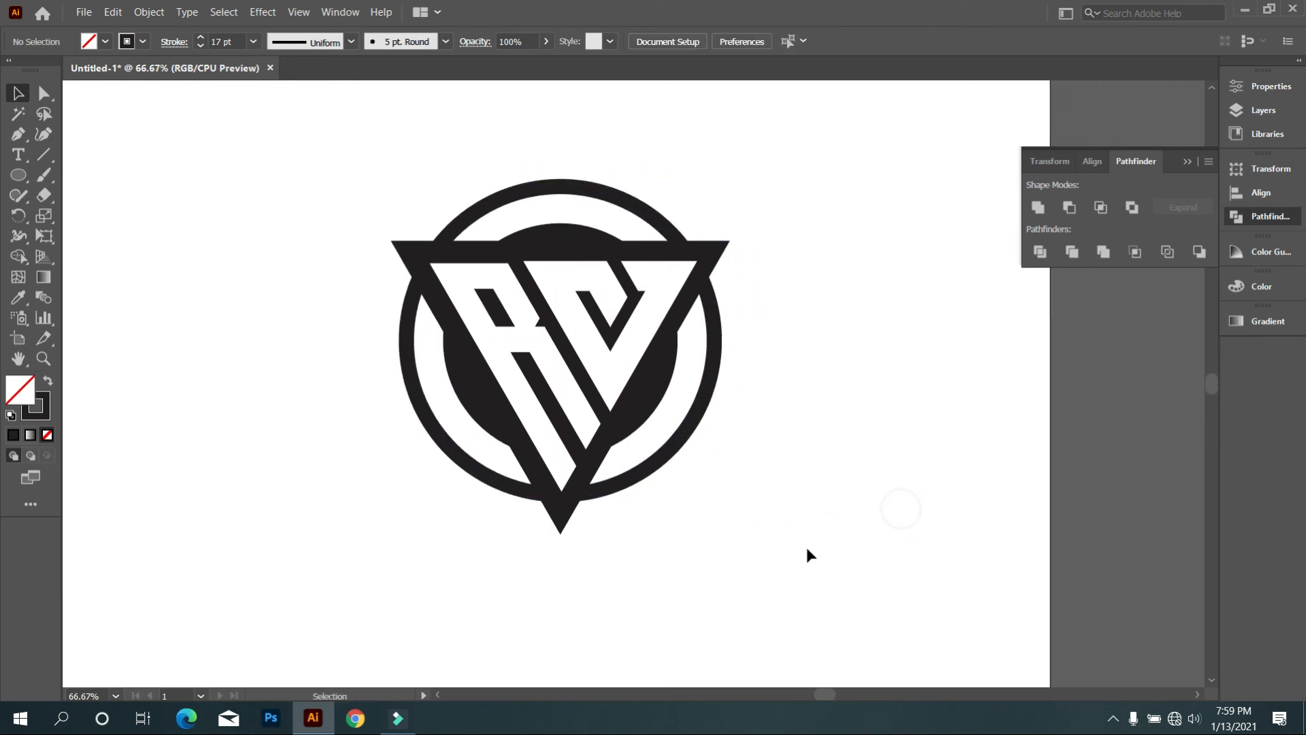
- Increase the outer ring's stroke weight to 21 pt
left_click_drag(404, 396, 436, 409)
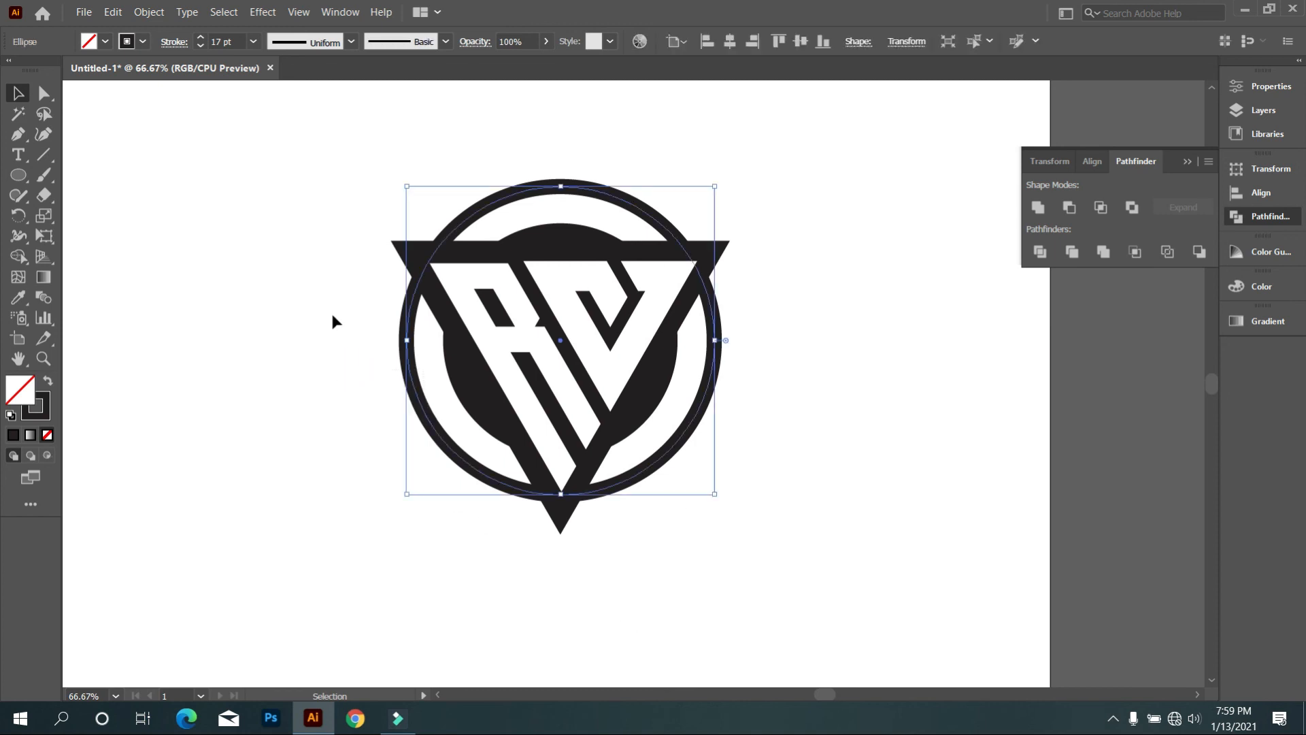
left_click(222, 41)
key("Up")
key("Up")
key("Up")
key("Up")
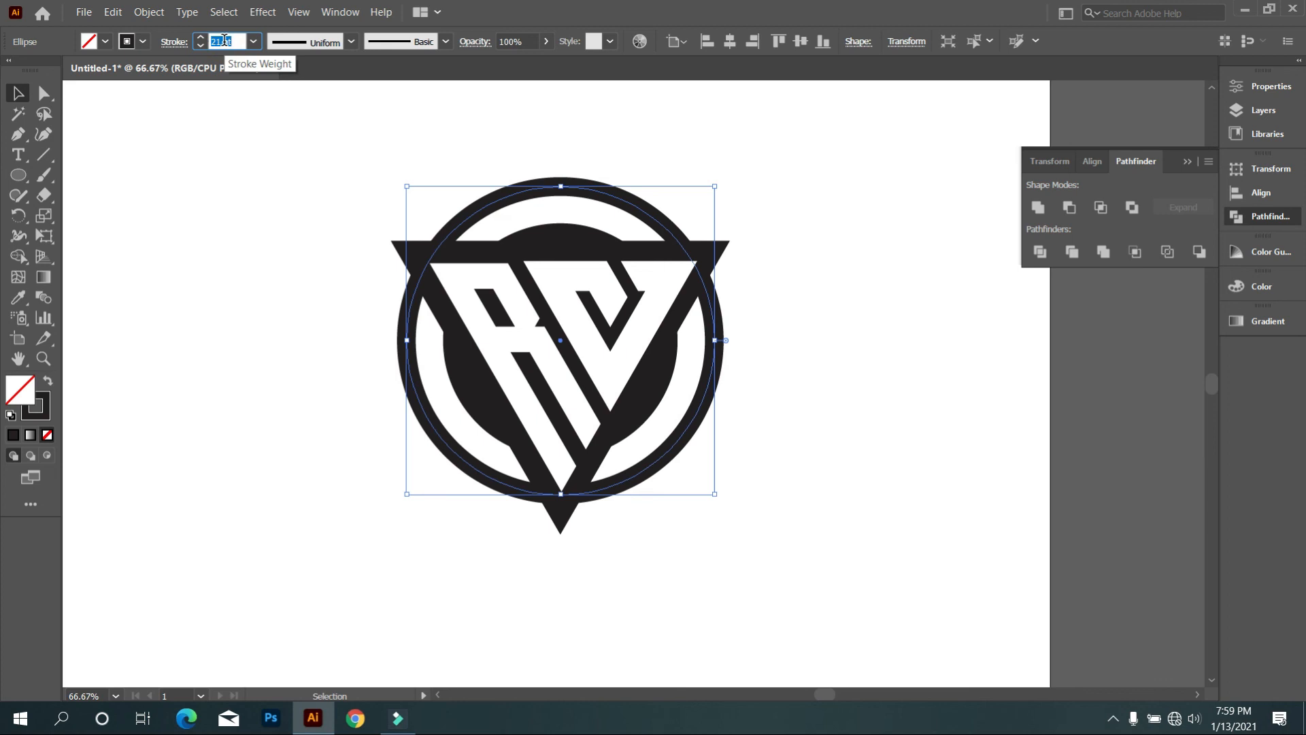
left_click(283, 319)
- Group the monogram with both circles and move the finished logo to about the middle of the artboard
scroll(313, 332, "down", 1)
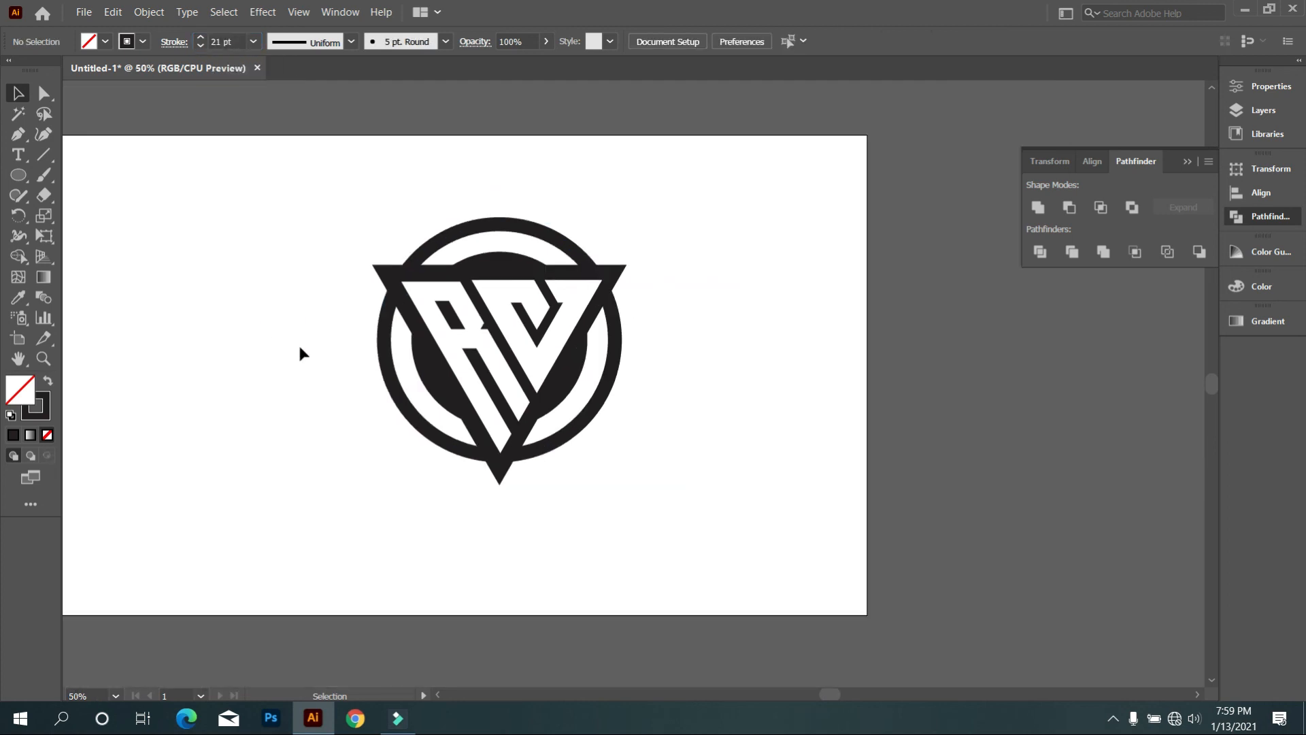
left_click_drag(300, 347, 402, 346)
left_click_drag(373, 251, 764, 513)
key("a")
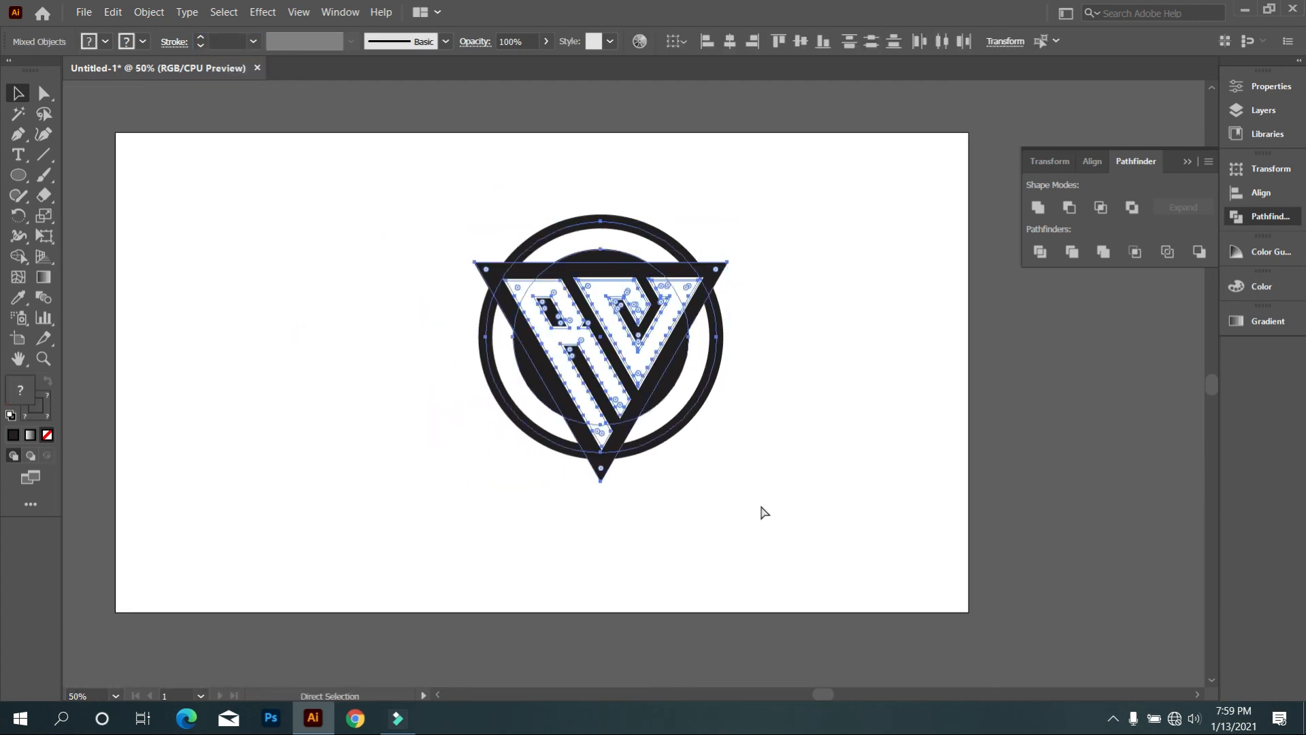
key("ctrl+g")
key("v")
left_click_drag(625, 378, 558, 400)
left_click(691, 509)
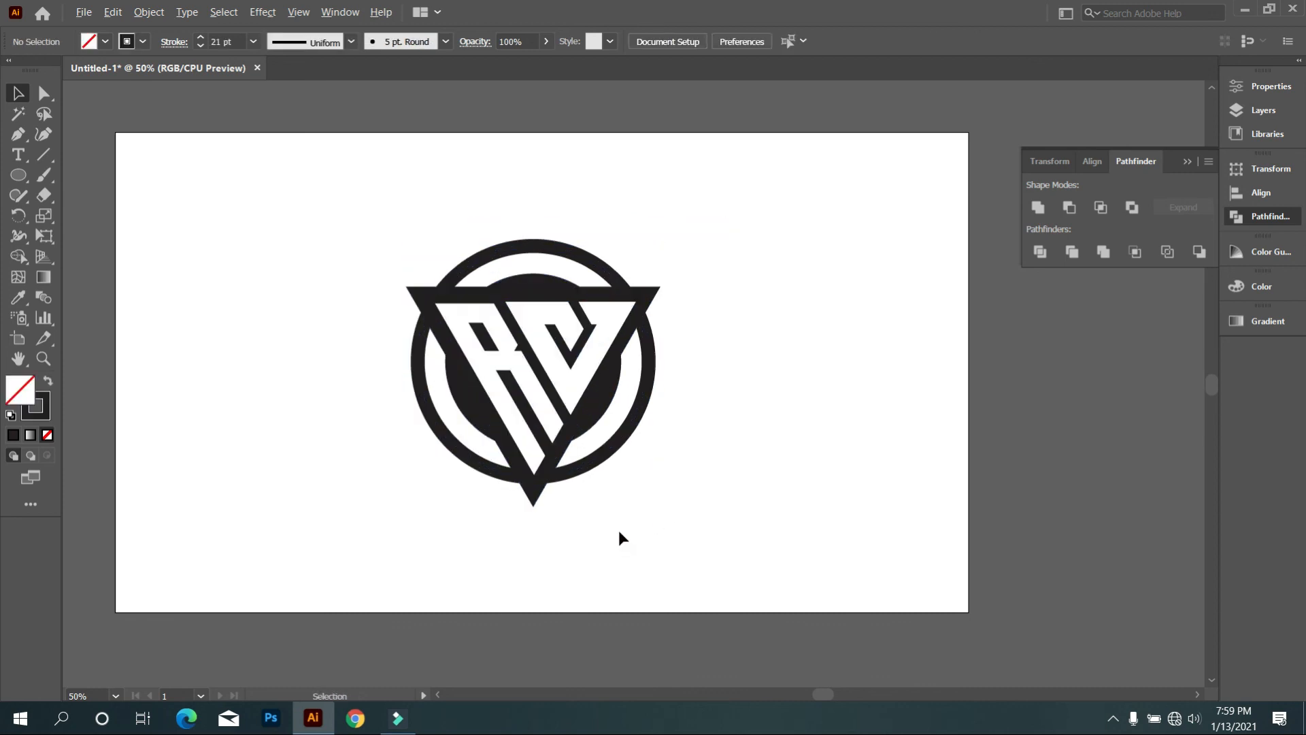
scroll(642, 531, "up", 1)
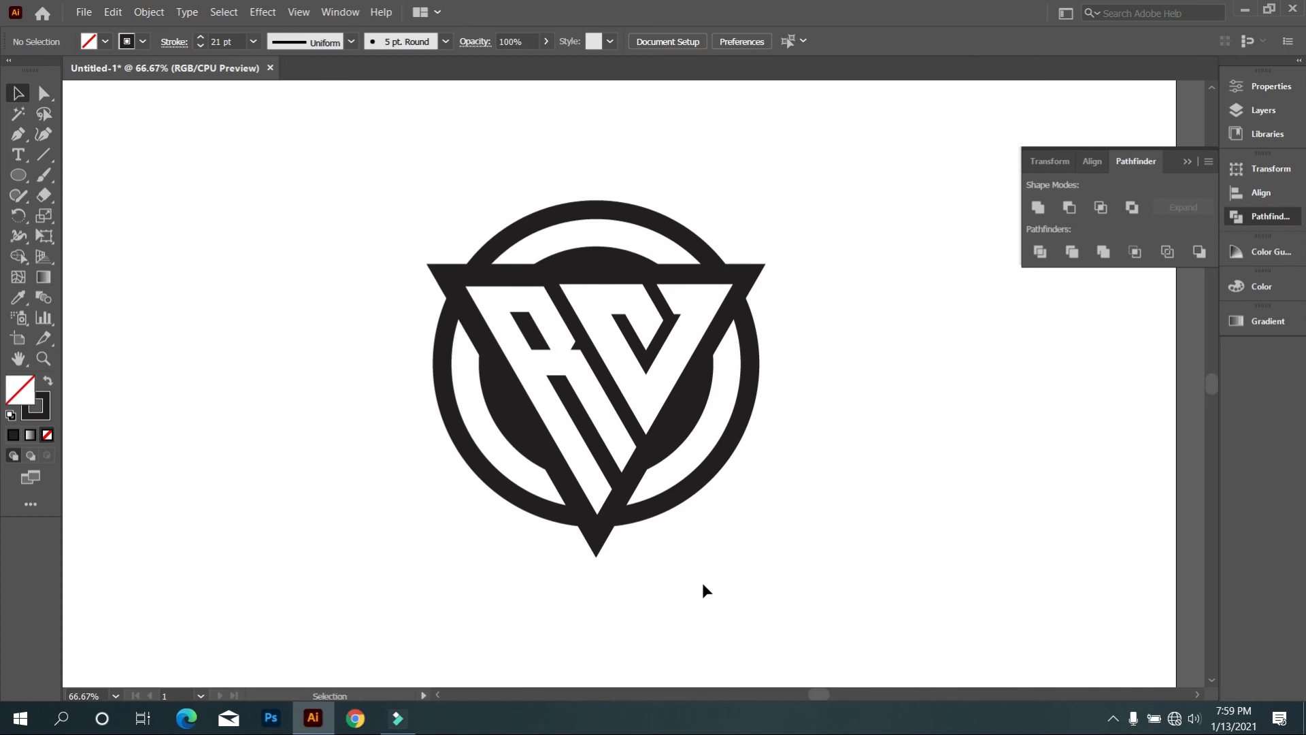